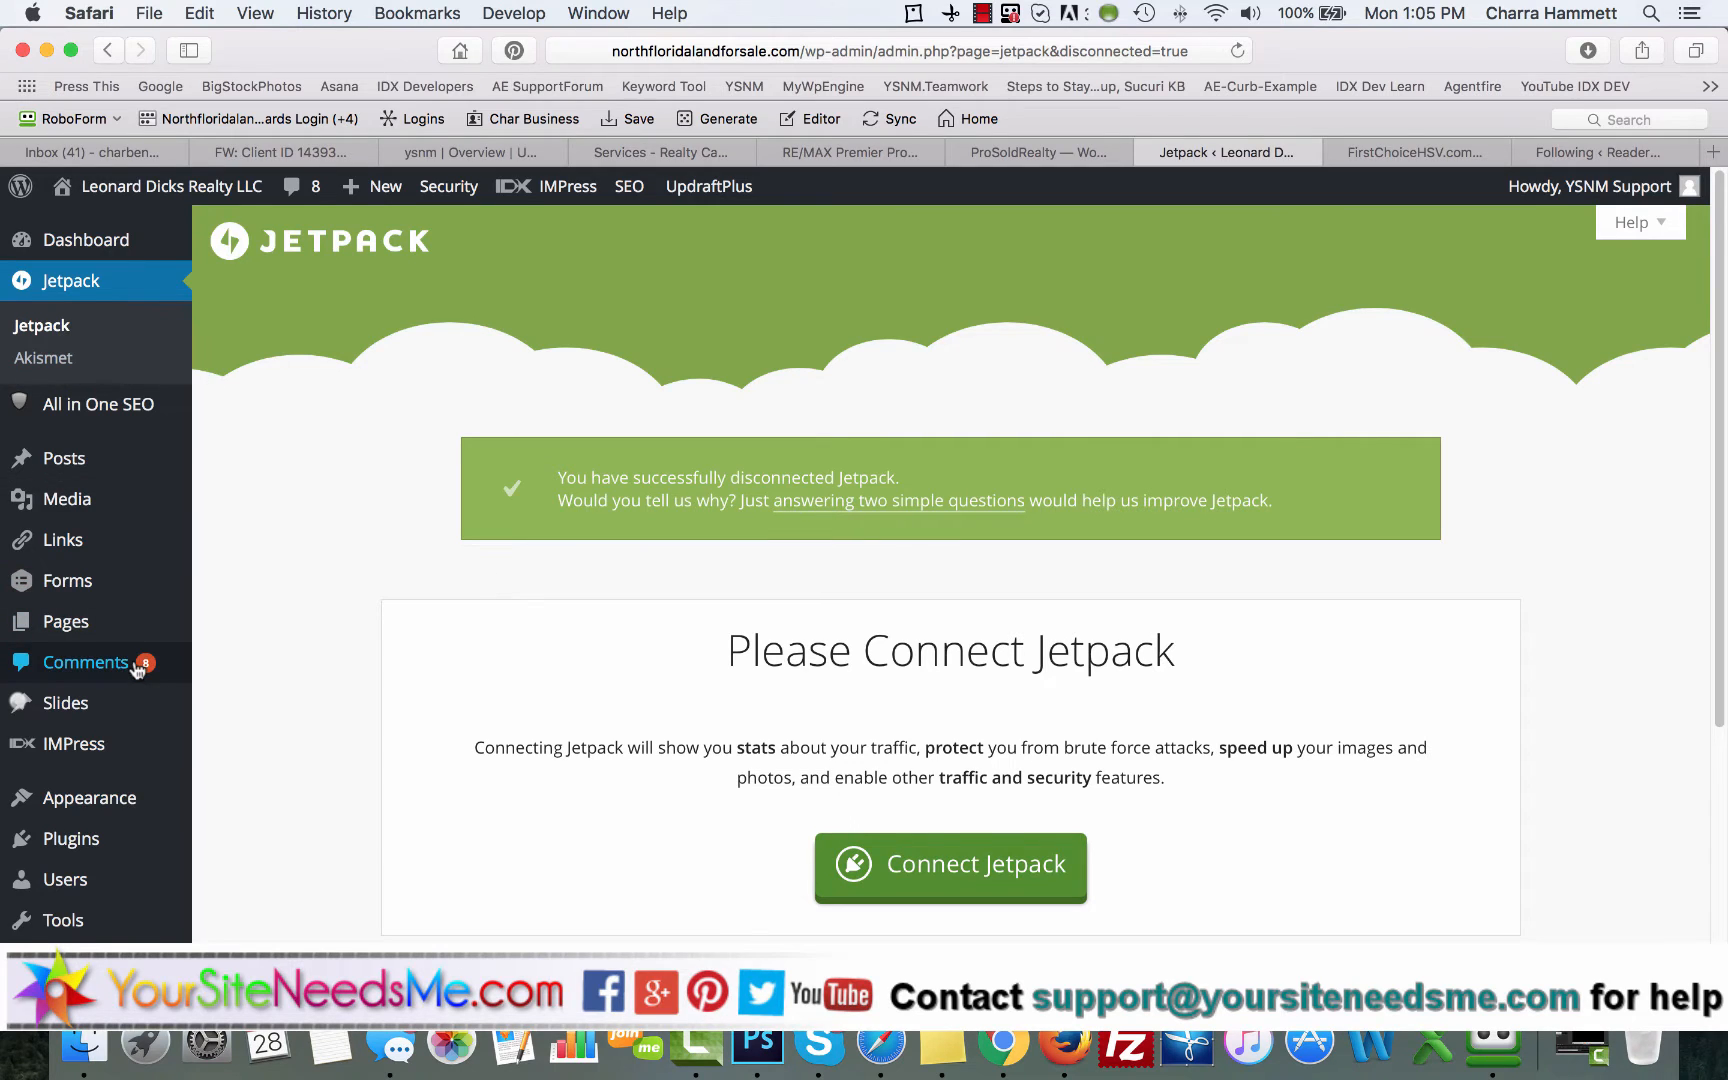
Step: Search for "jetpack" among the plugins that can be added to the site, to check its installation status
scroll(120, 700, down, 2)
click(240, 762)
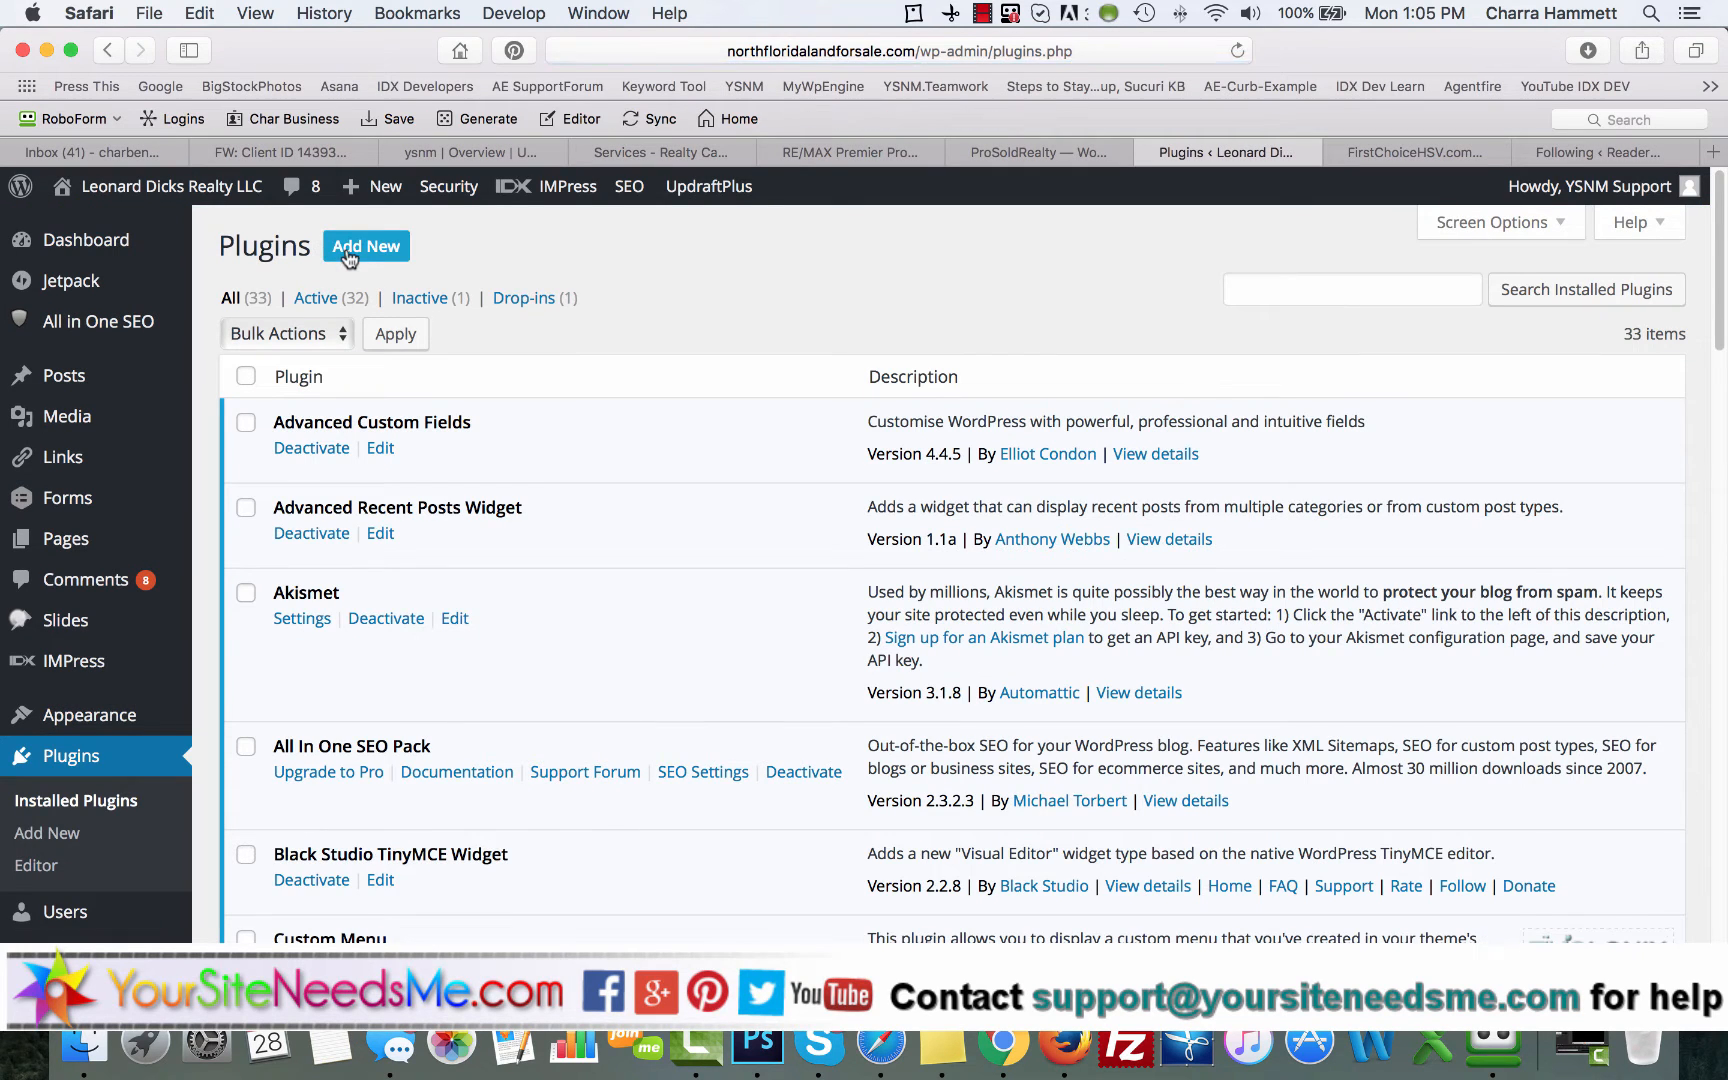
click(347, 250)
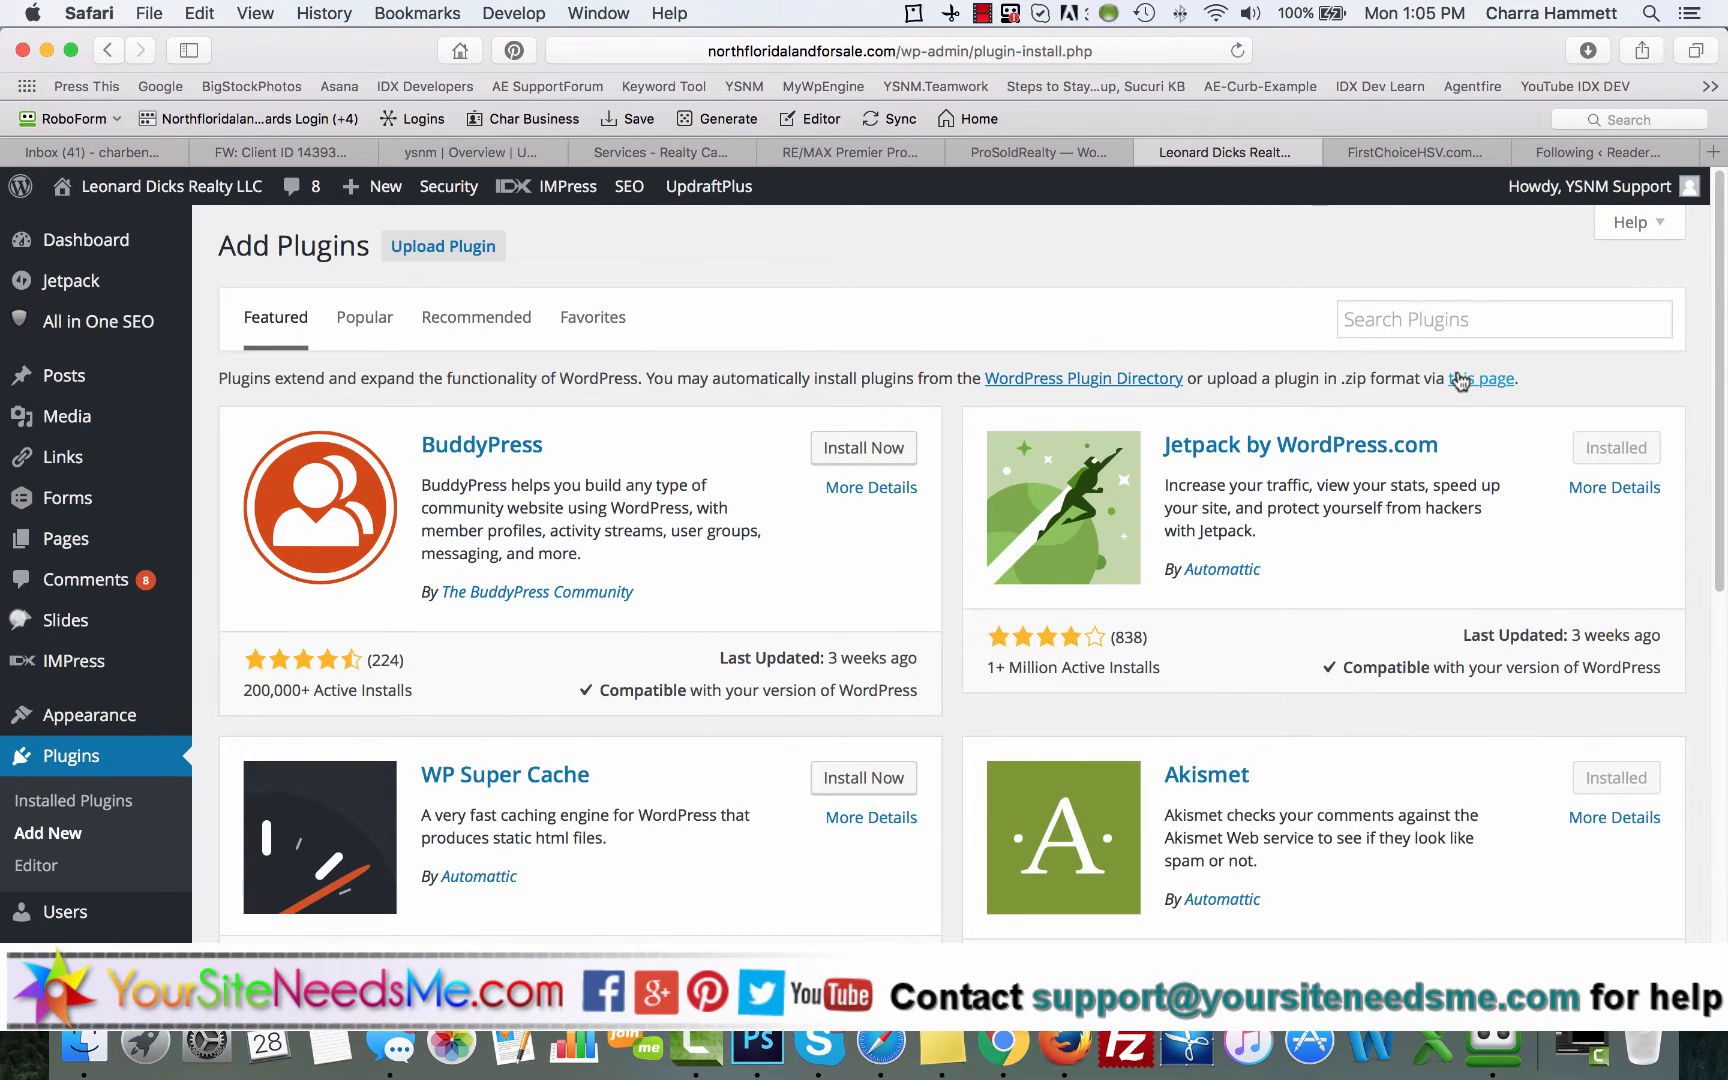
click(1397, 322)
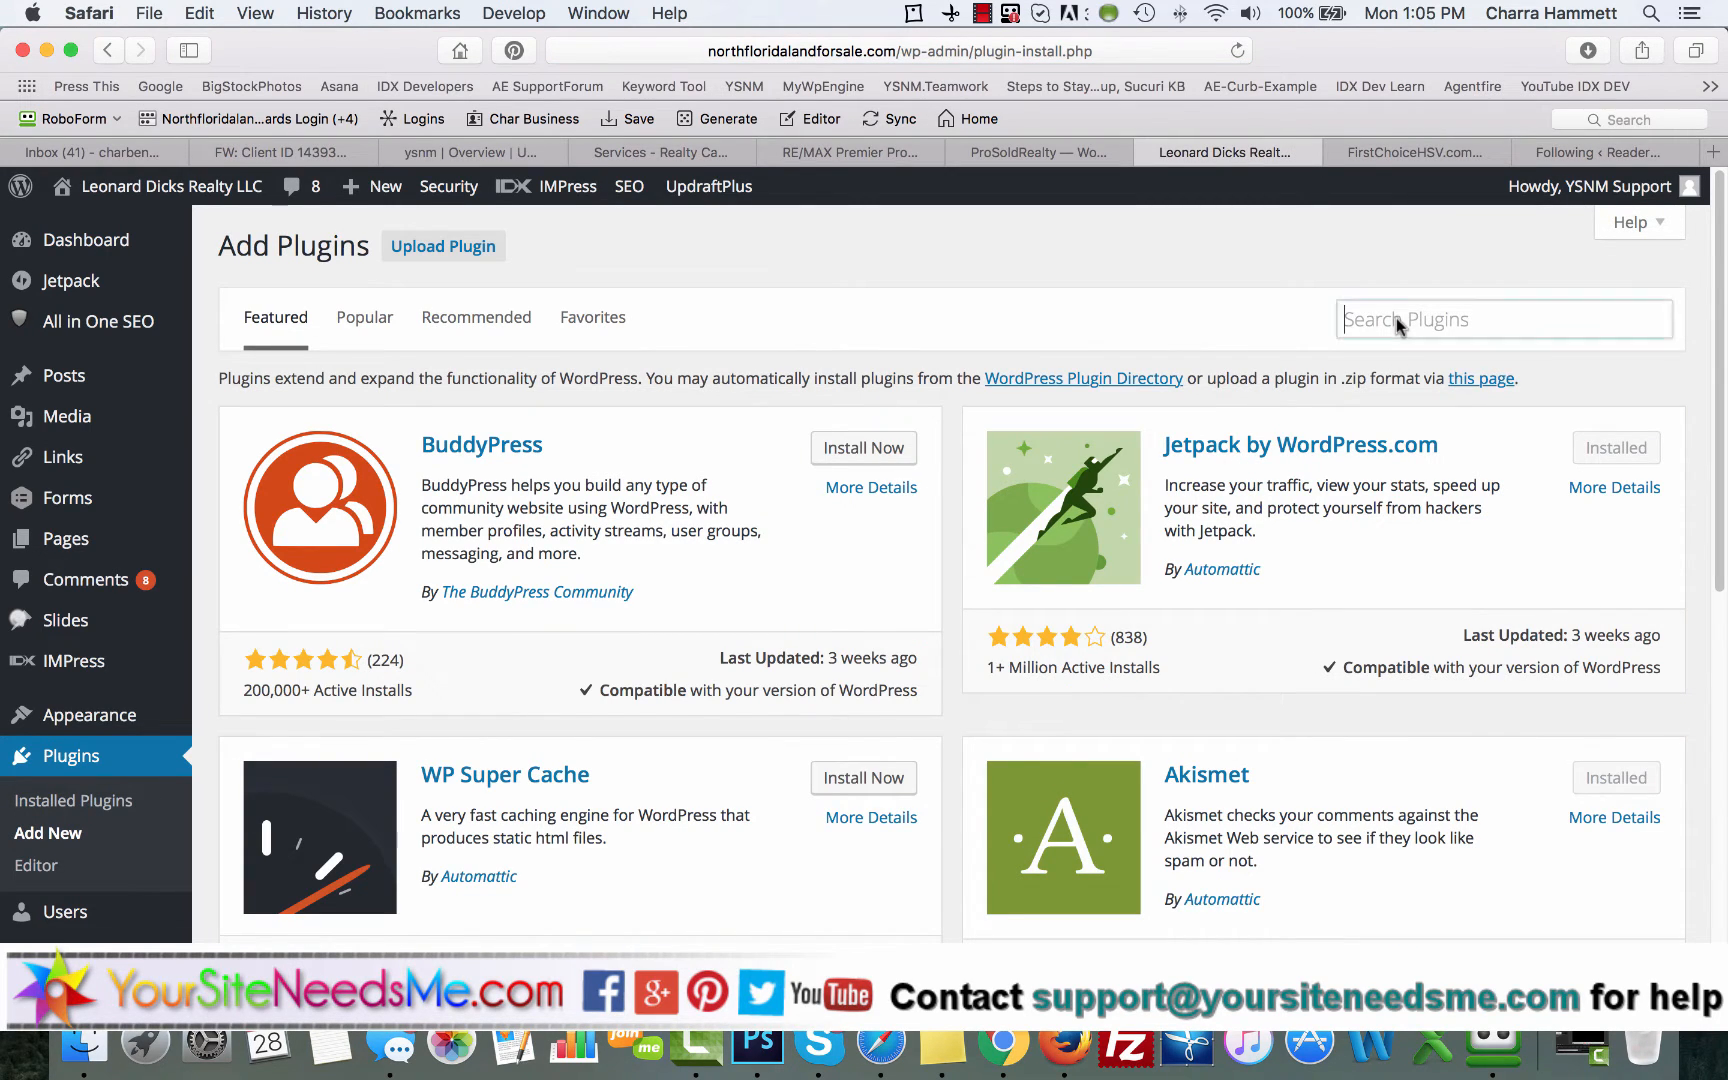
text(jetpack)
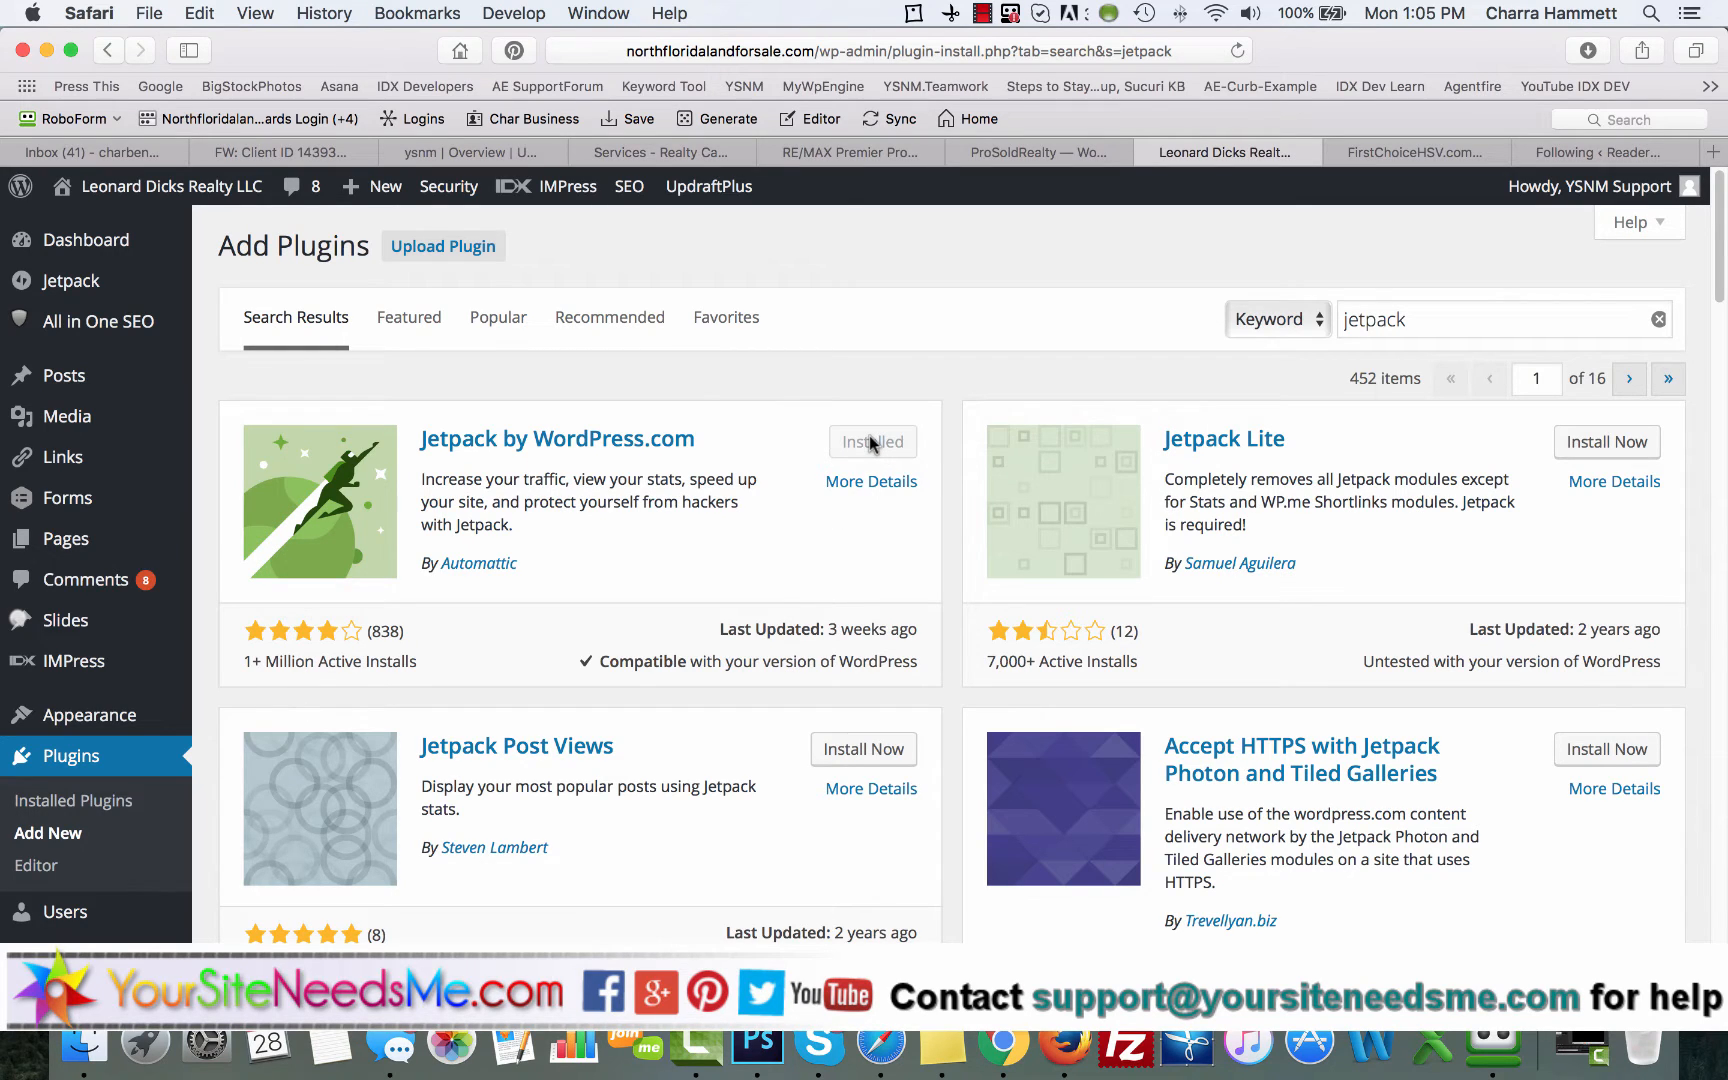
Step: Go to the site's Jetpack page and start connecting Jetpack to a WordPress.com account
click(90, 285)
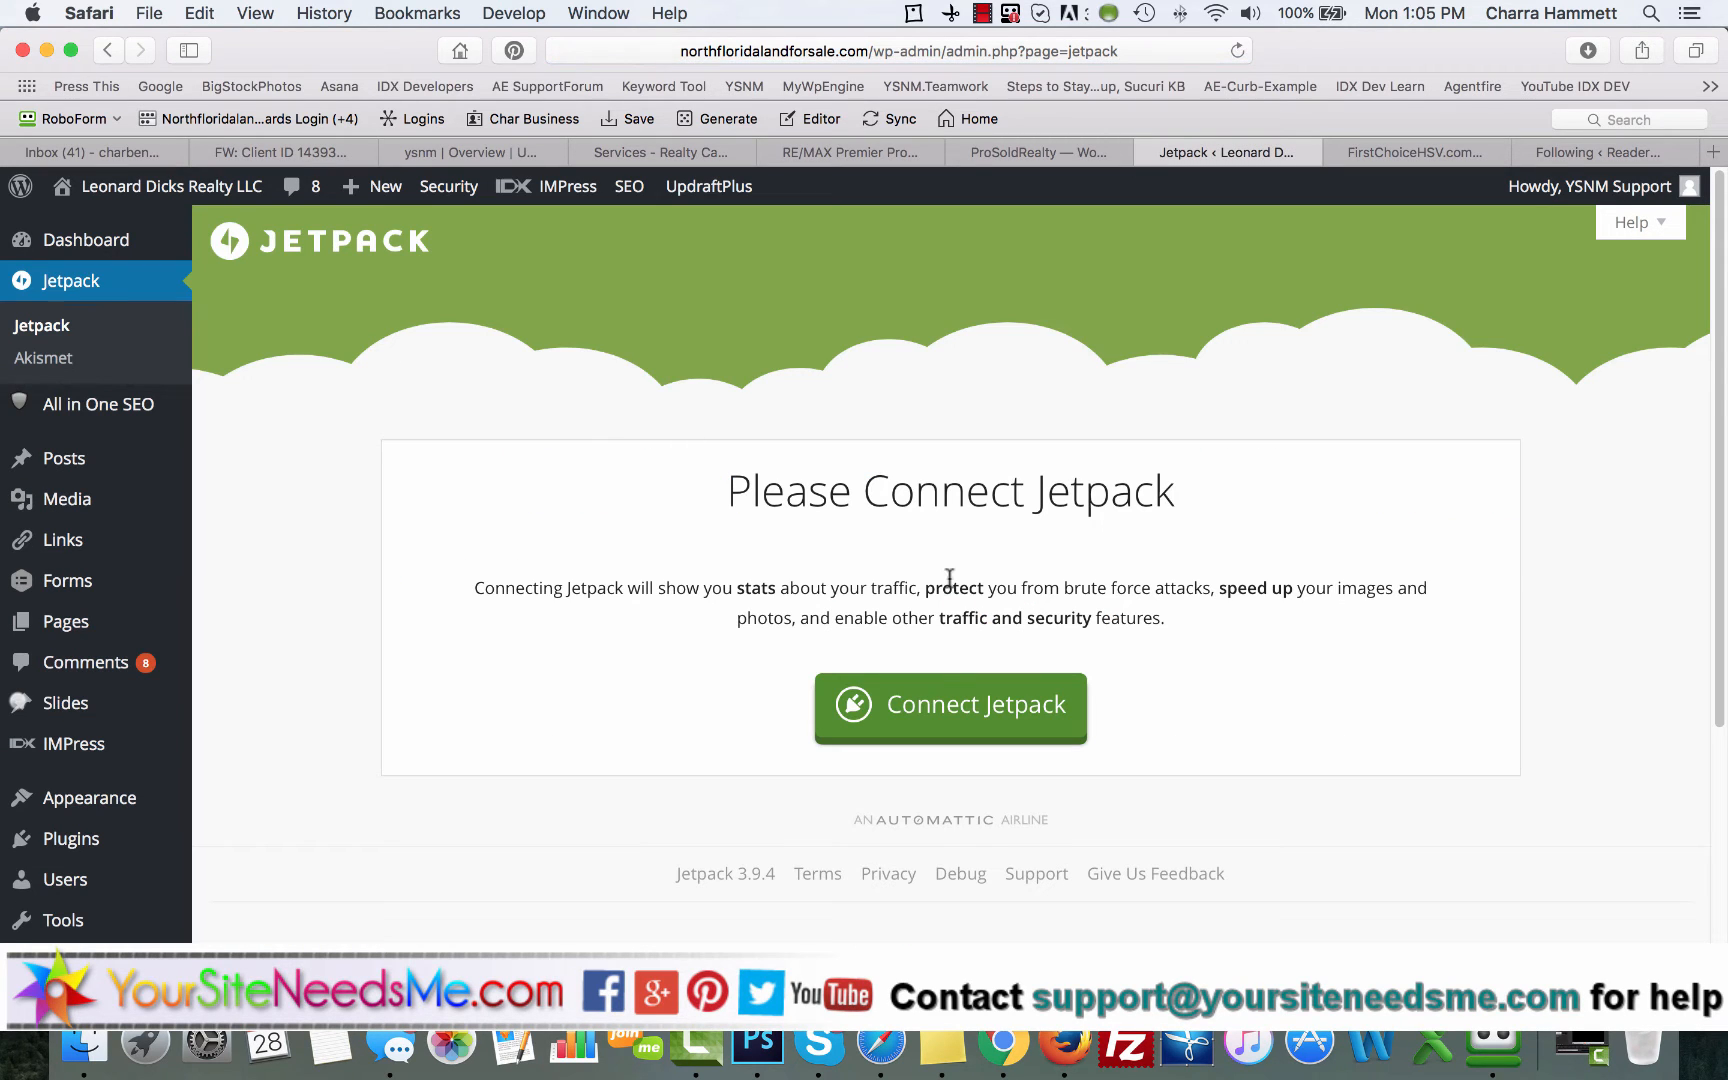
click(935, 706)
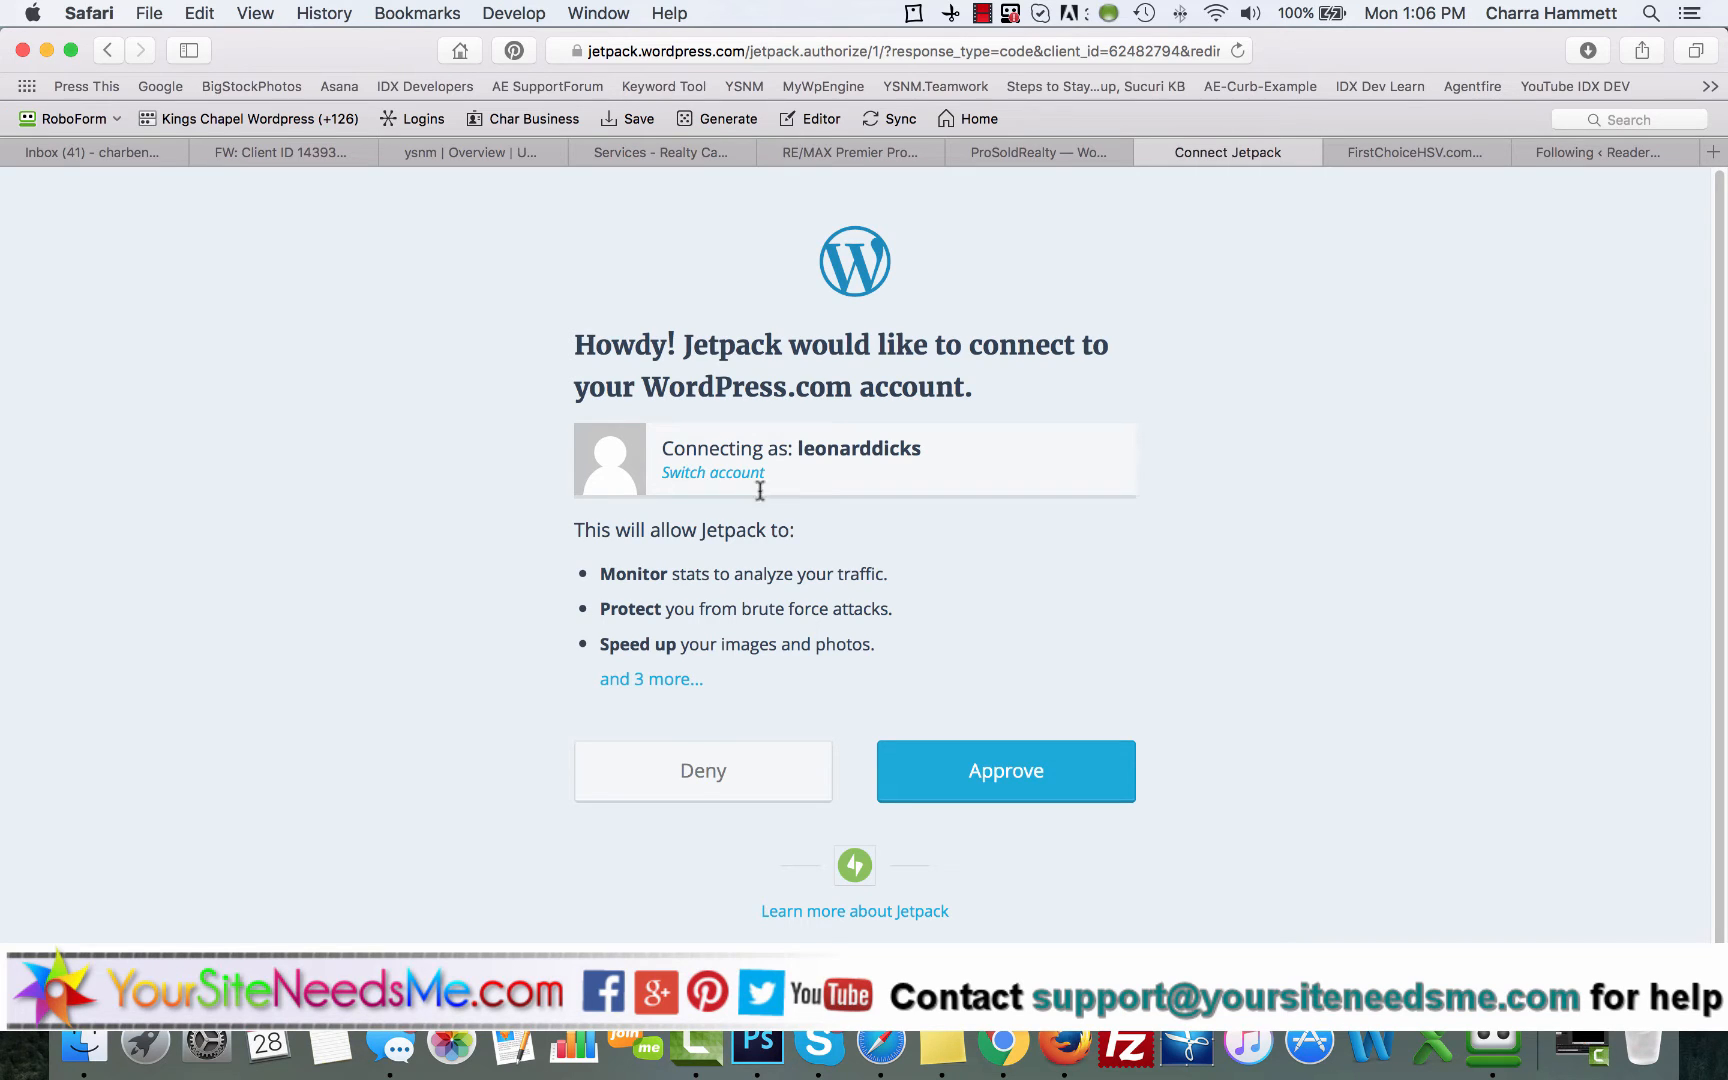
Step: Switch to Chrome and open wordpress.com in a new tab
click(1003, 1045)
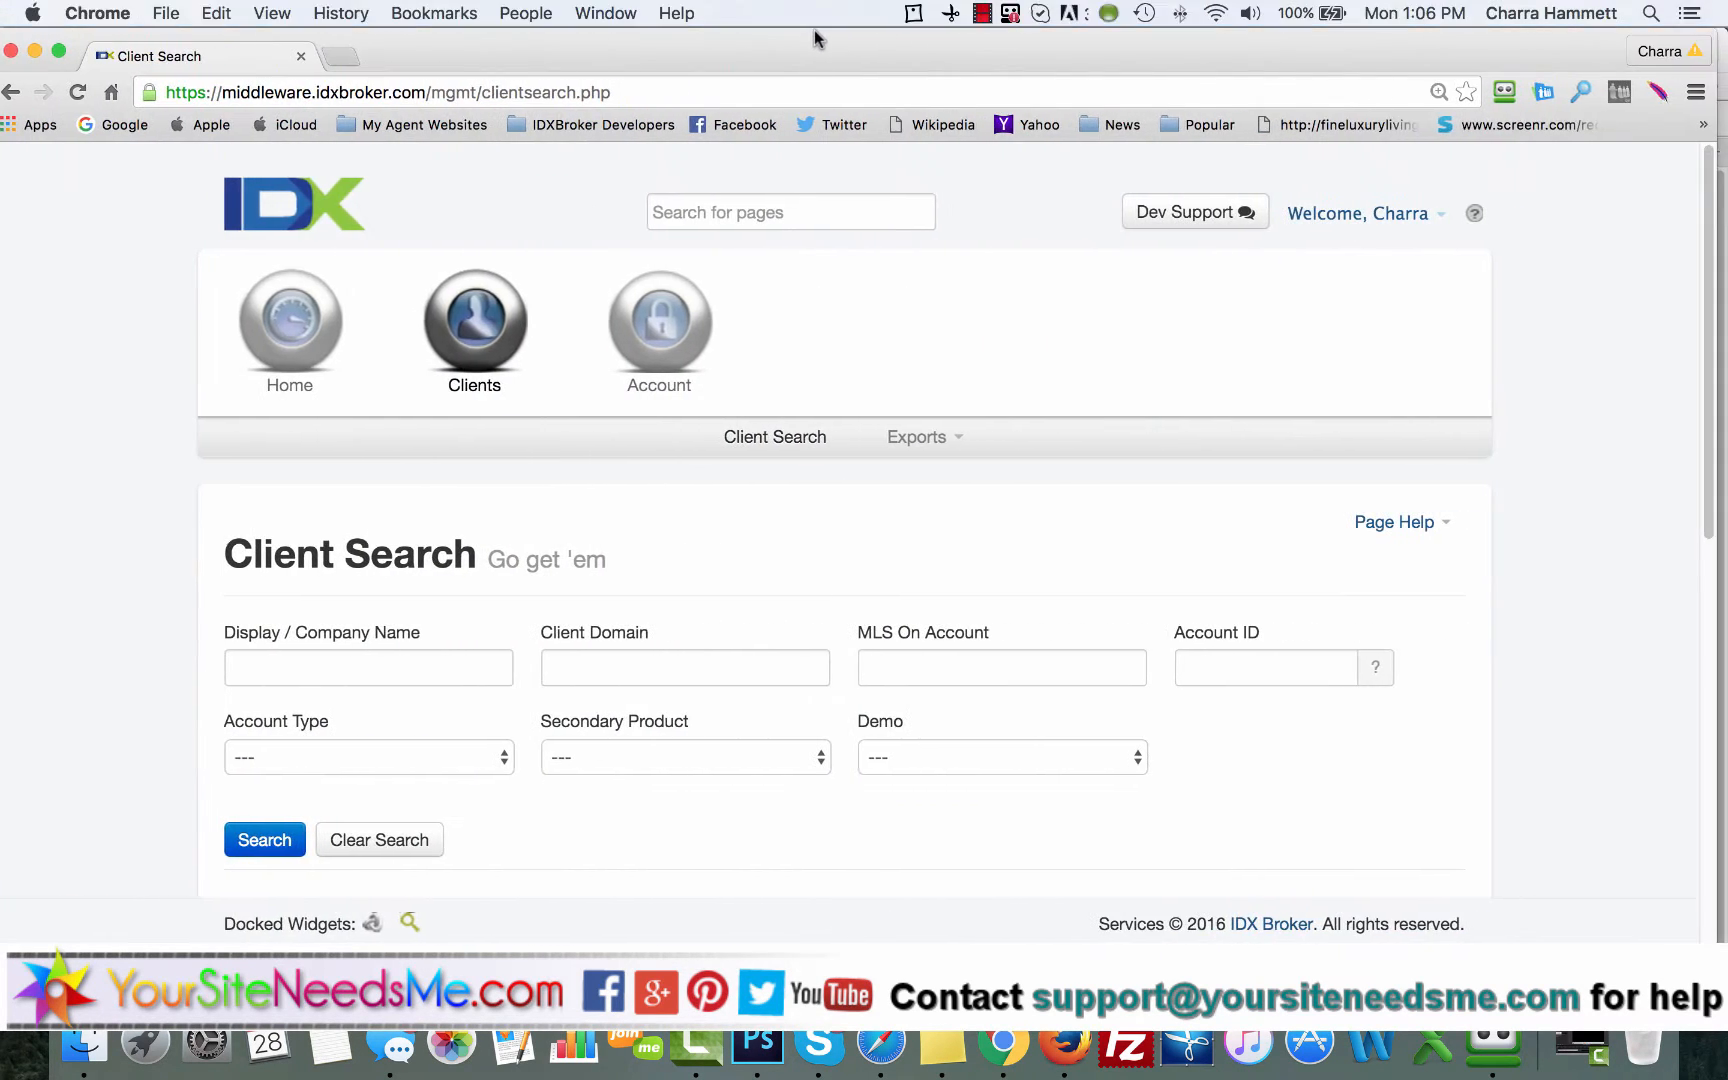
click(349, 62)
text(wordpre)
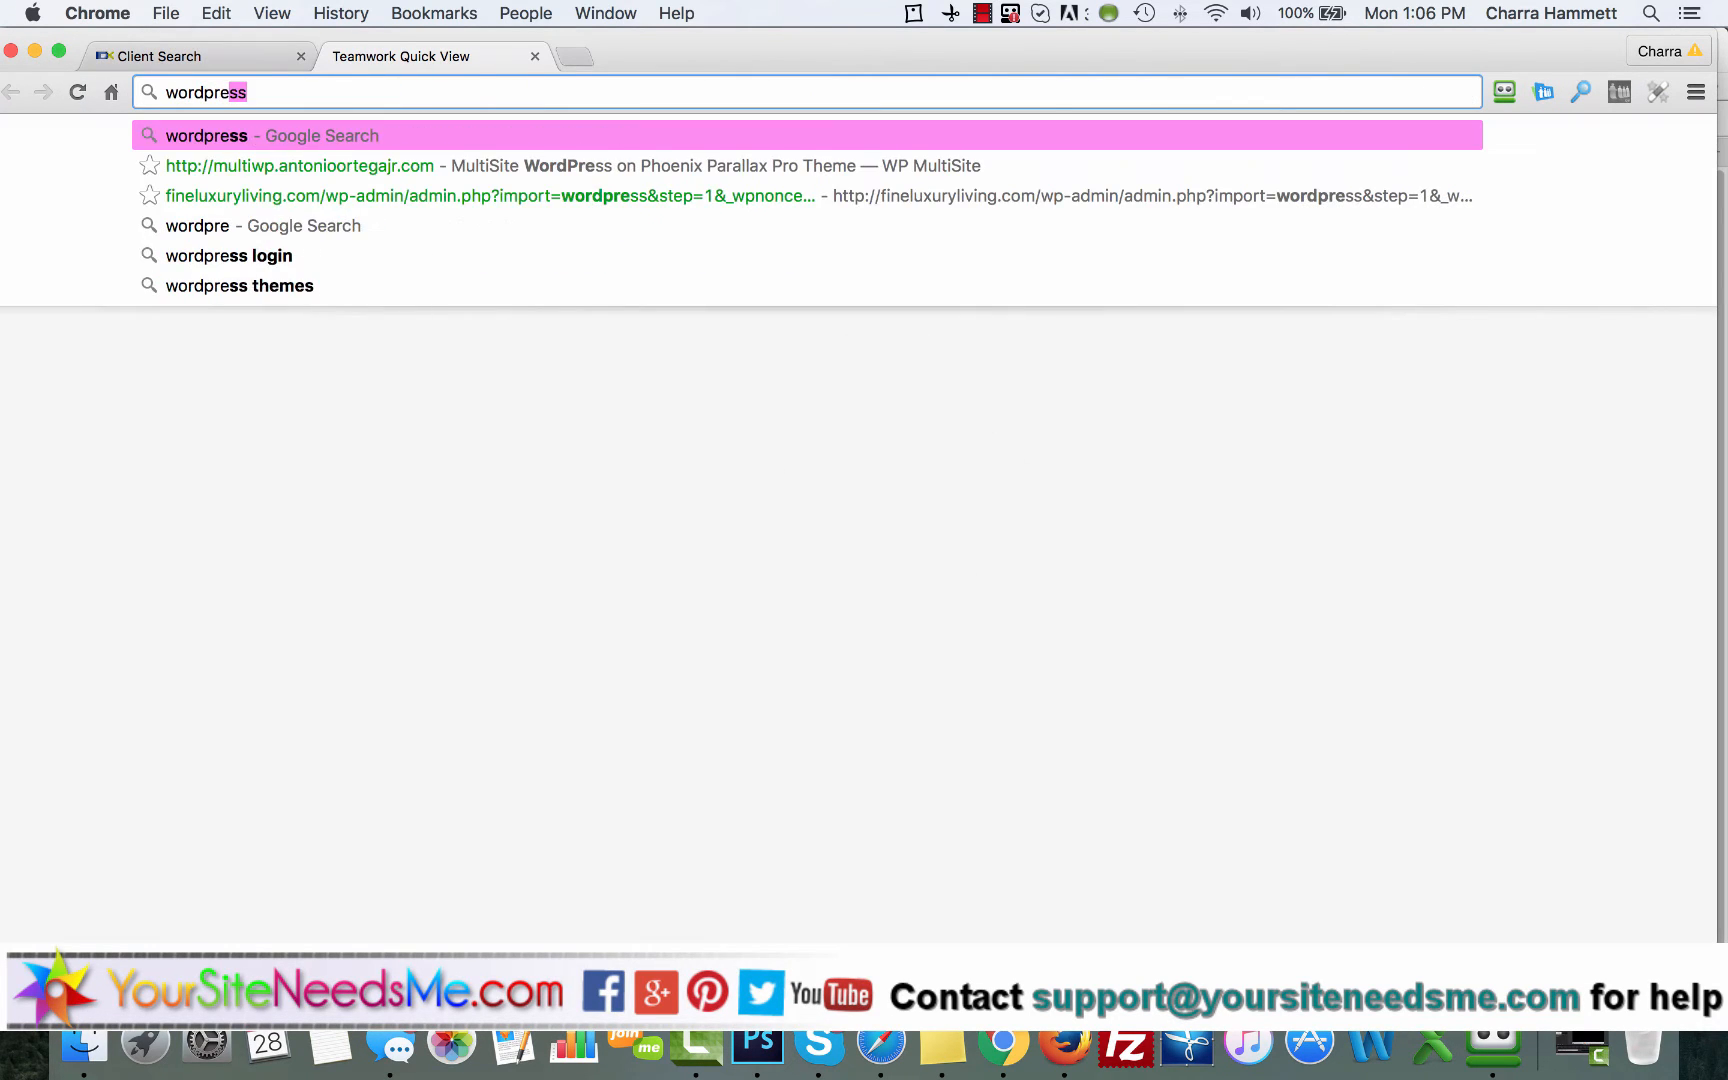
text(ss.com)
key(Return)
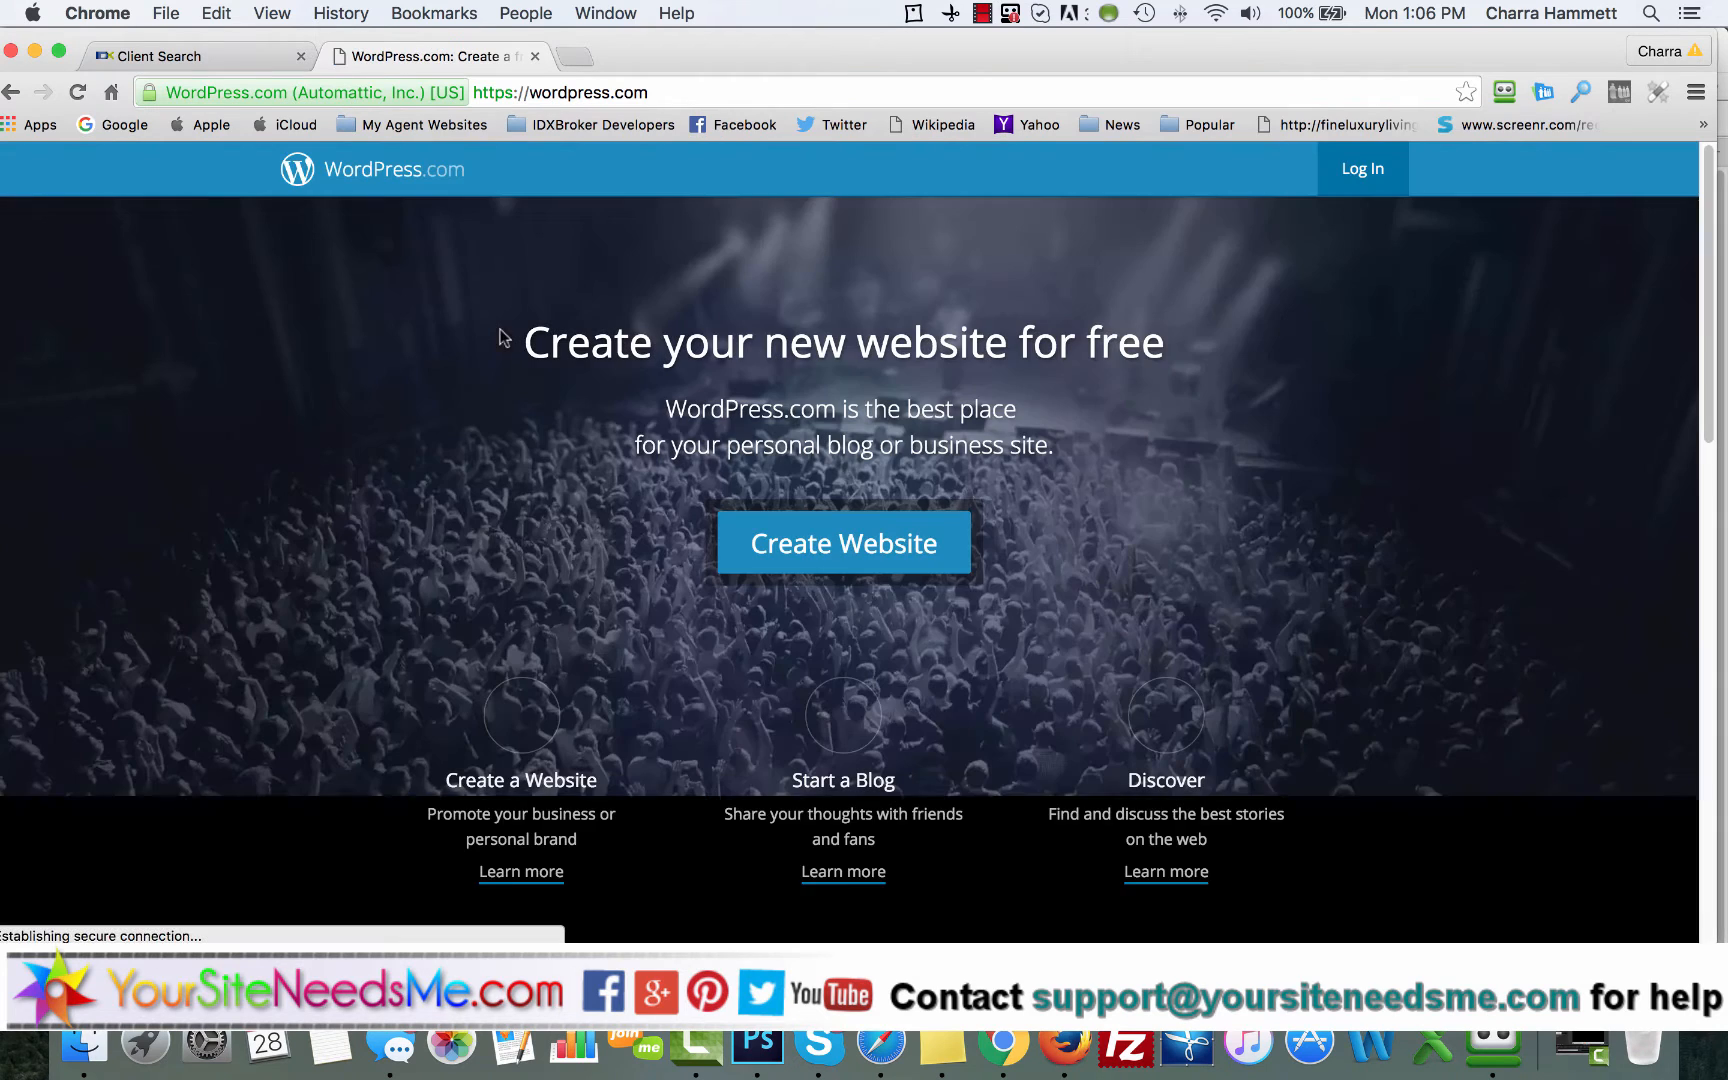
Step: Start creating a new website and set its subject to Real Estate under Business & Services
click(855, 558)
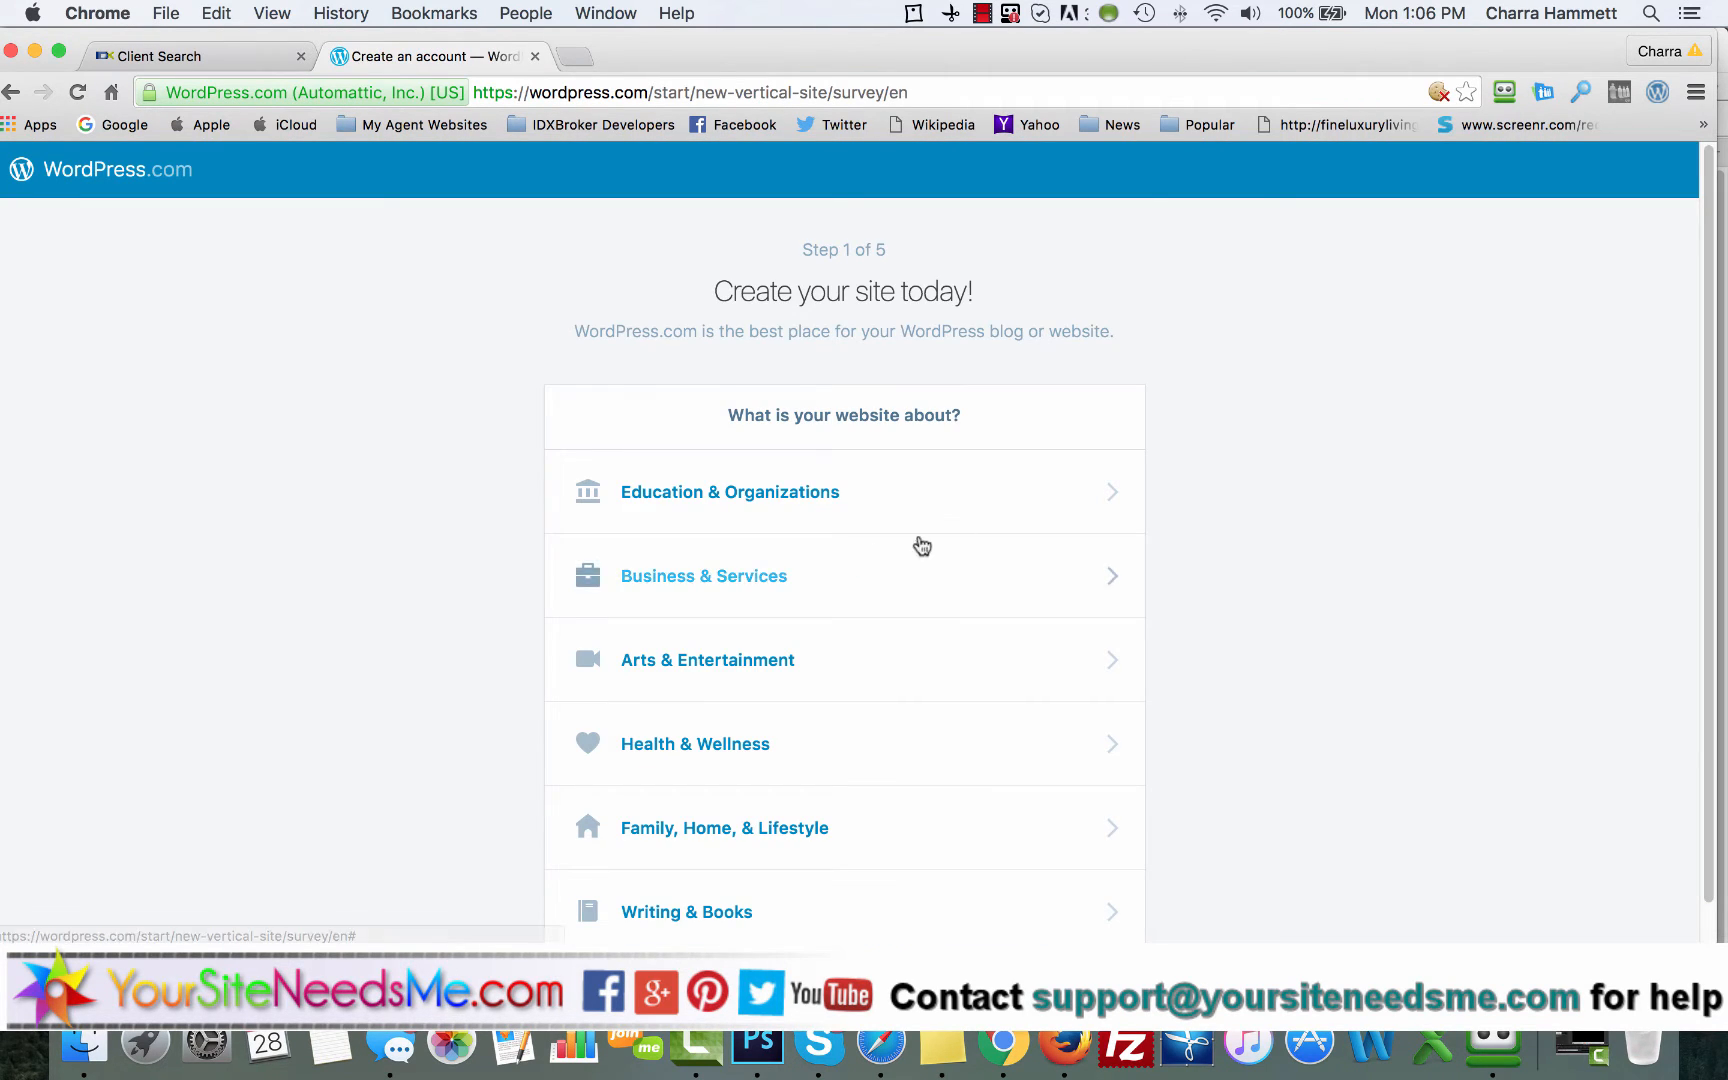
scroll(995, 505, down, 1)
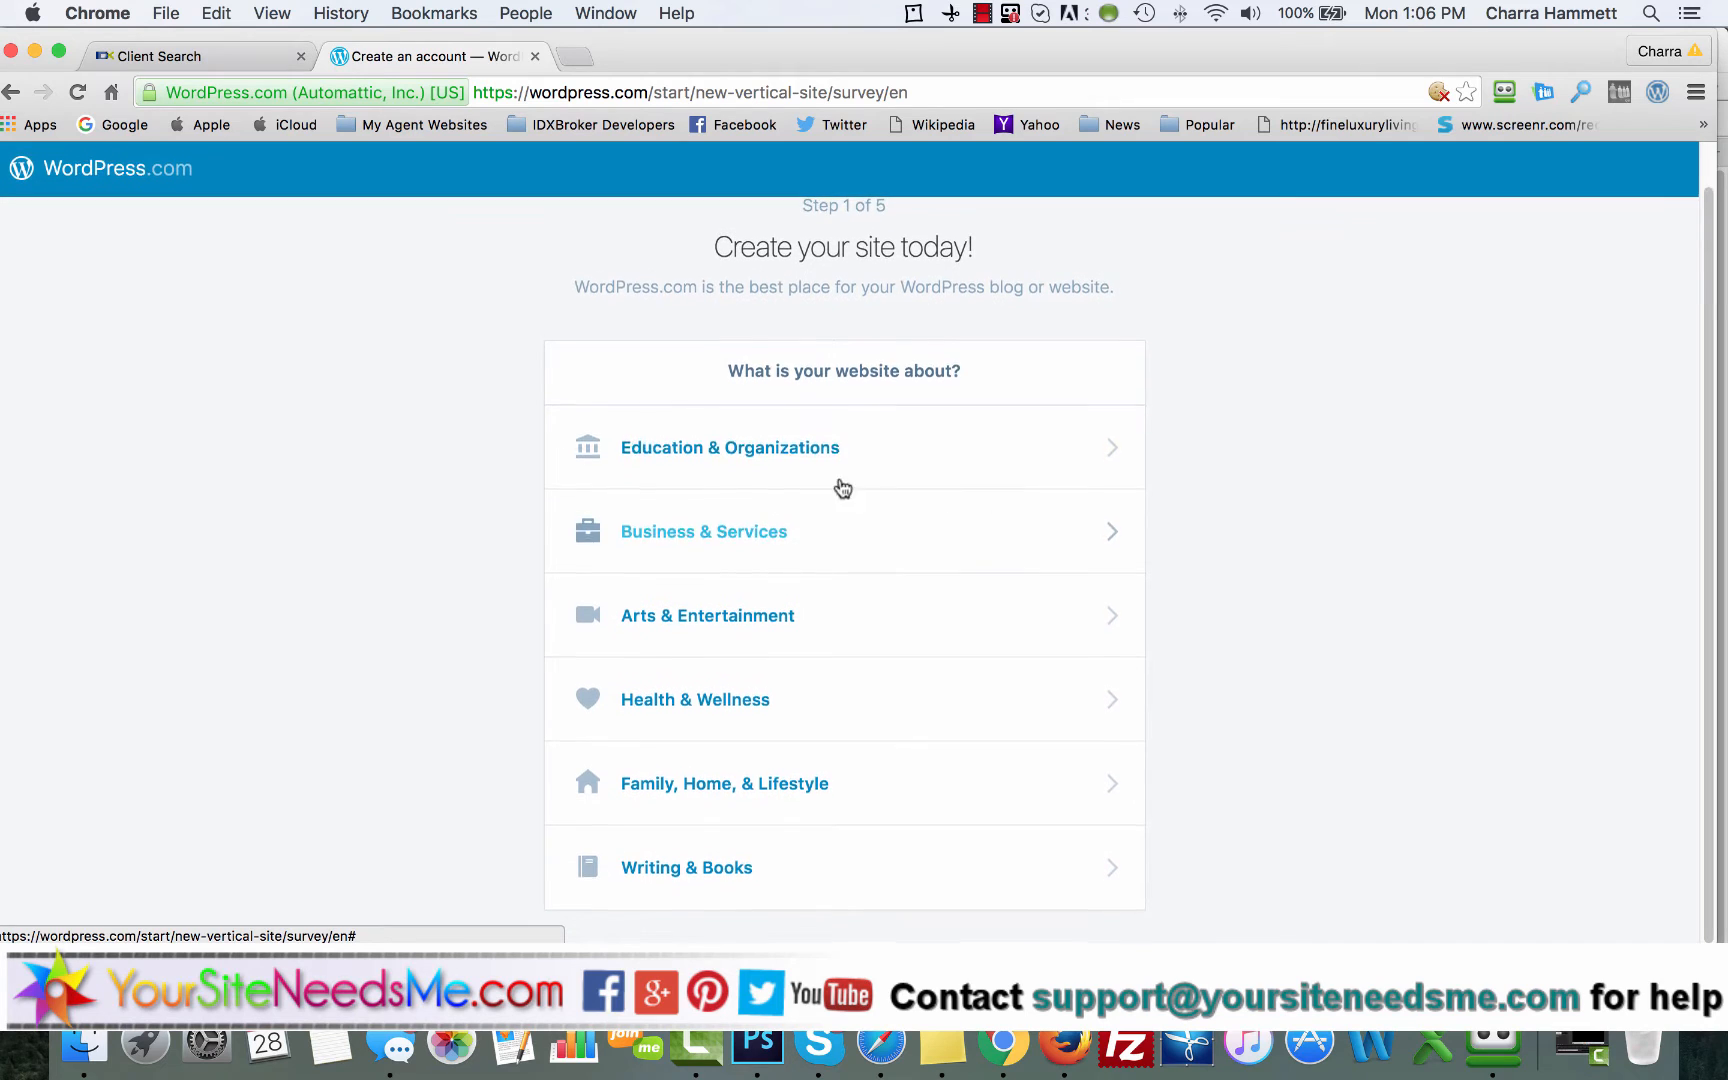
click(740, 537)
scroll(1266, 598, down, 5)
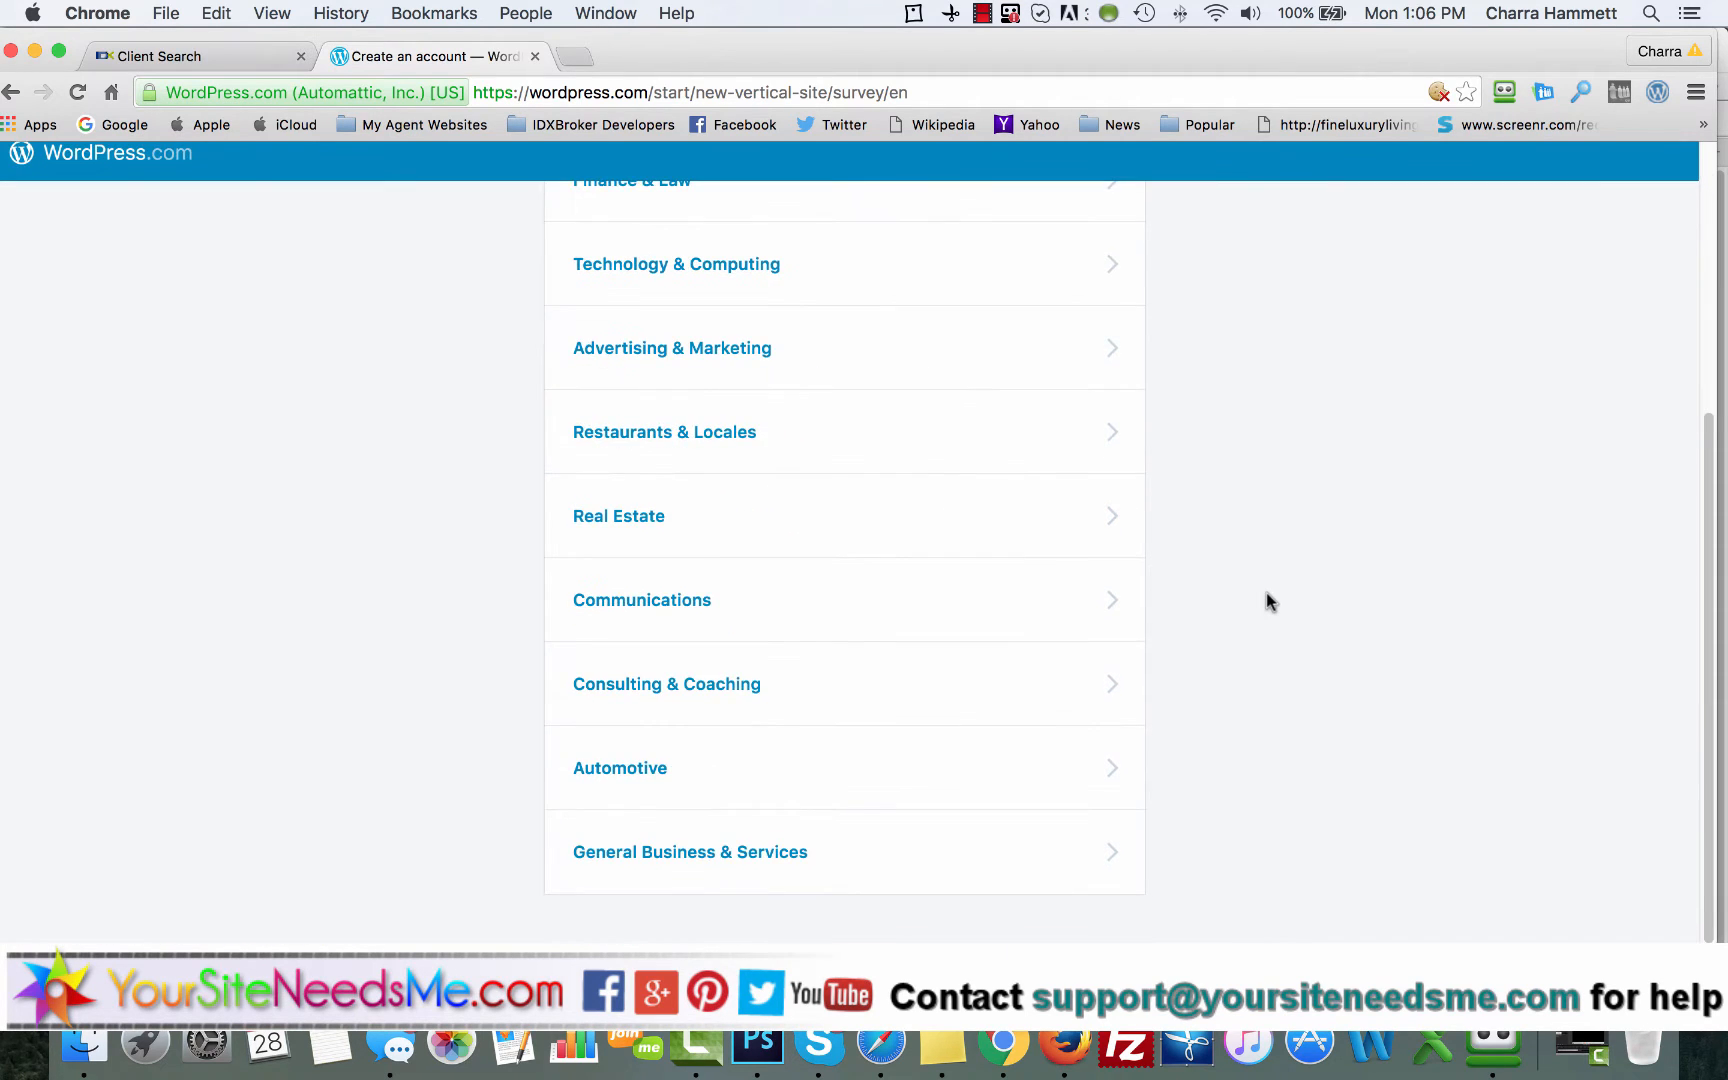
scroll(1266, 598, up, 2)
scroll(1266, 598, down, 2)
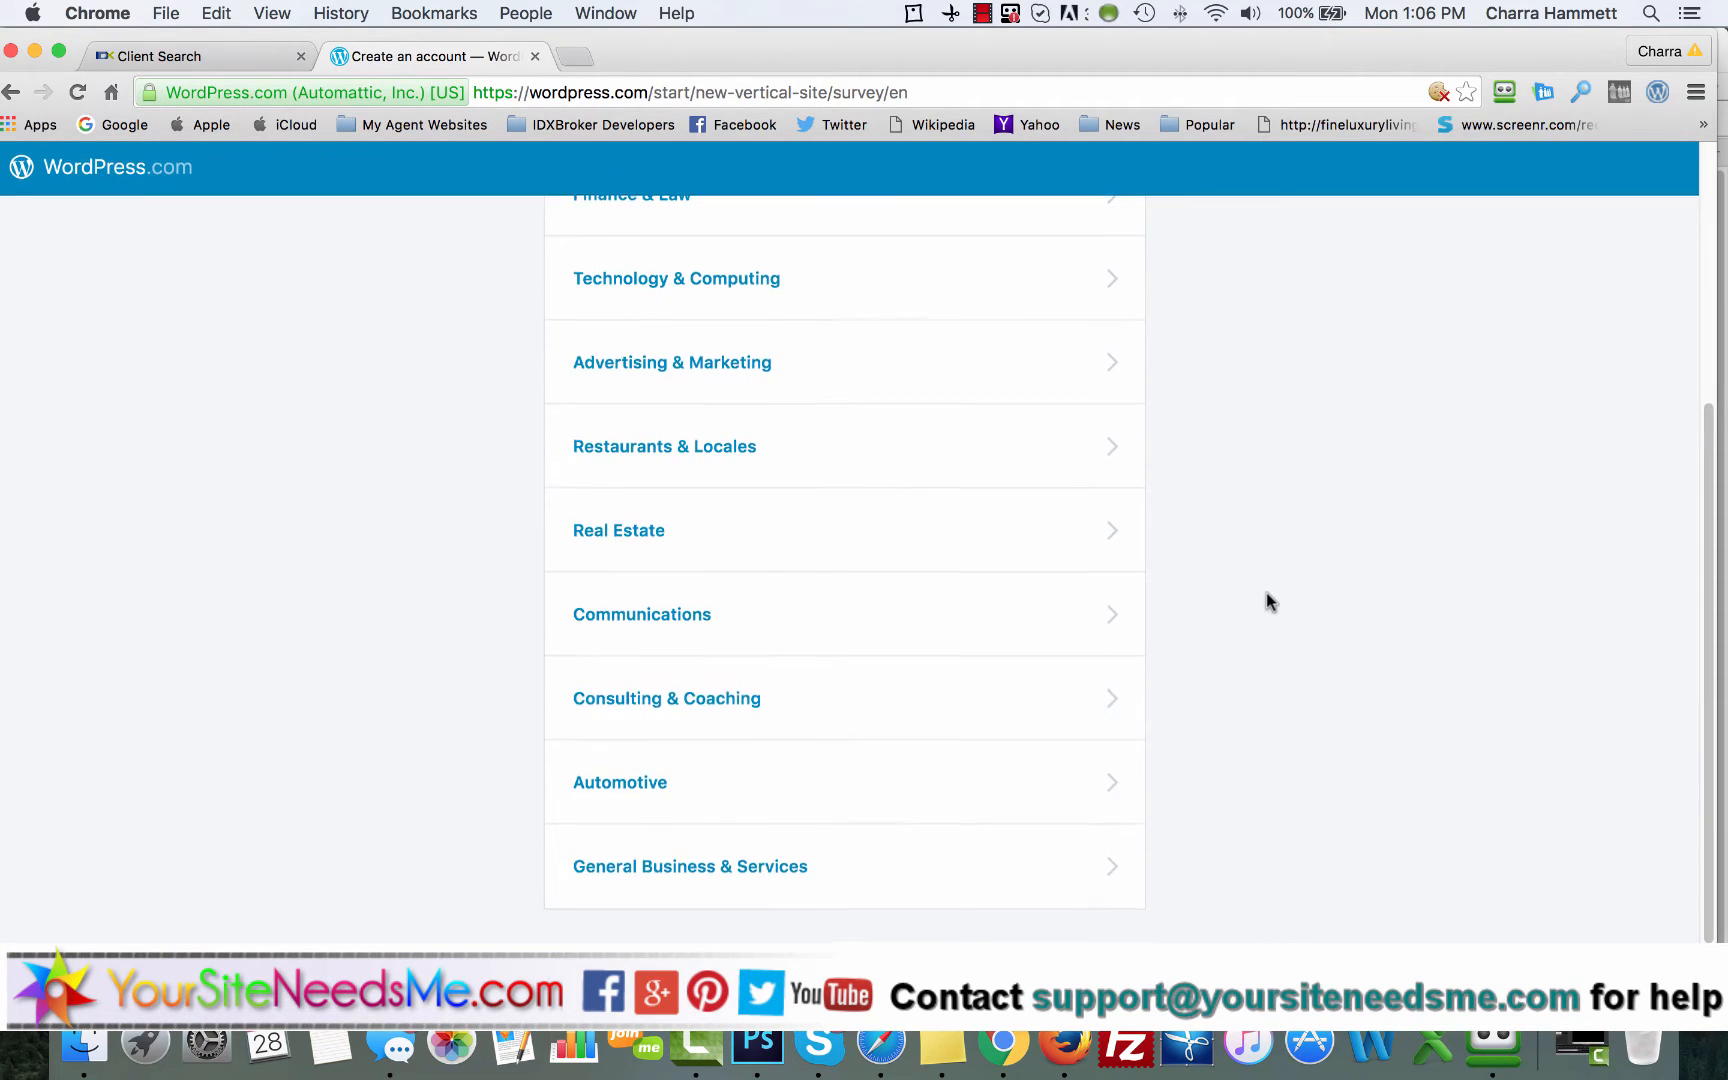
click(653, 538)
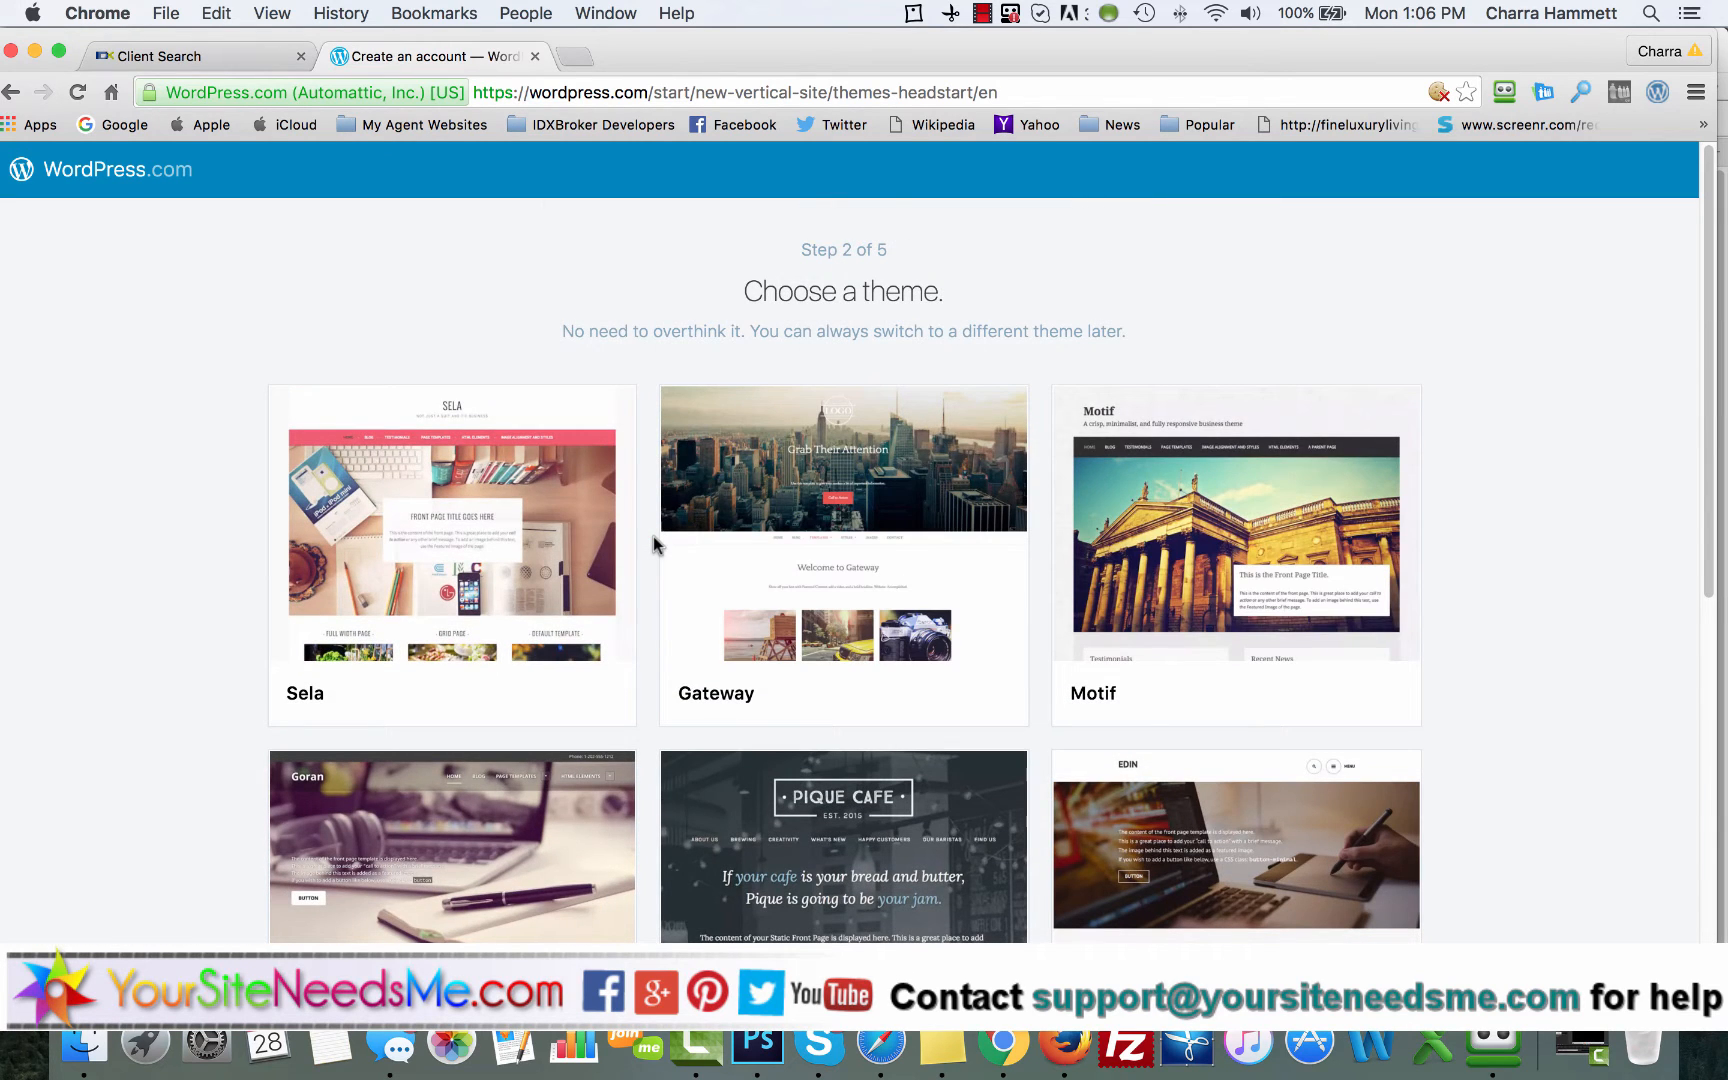
Step: Skip the theme choice and select the free address ysnmsites.wordpress.com for the new site
scroll(653, 540, down, 10)
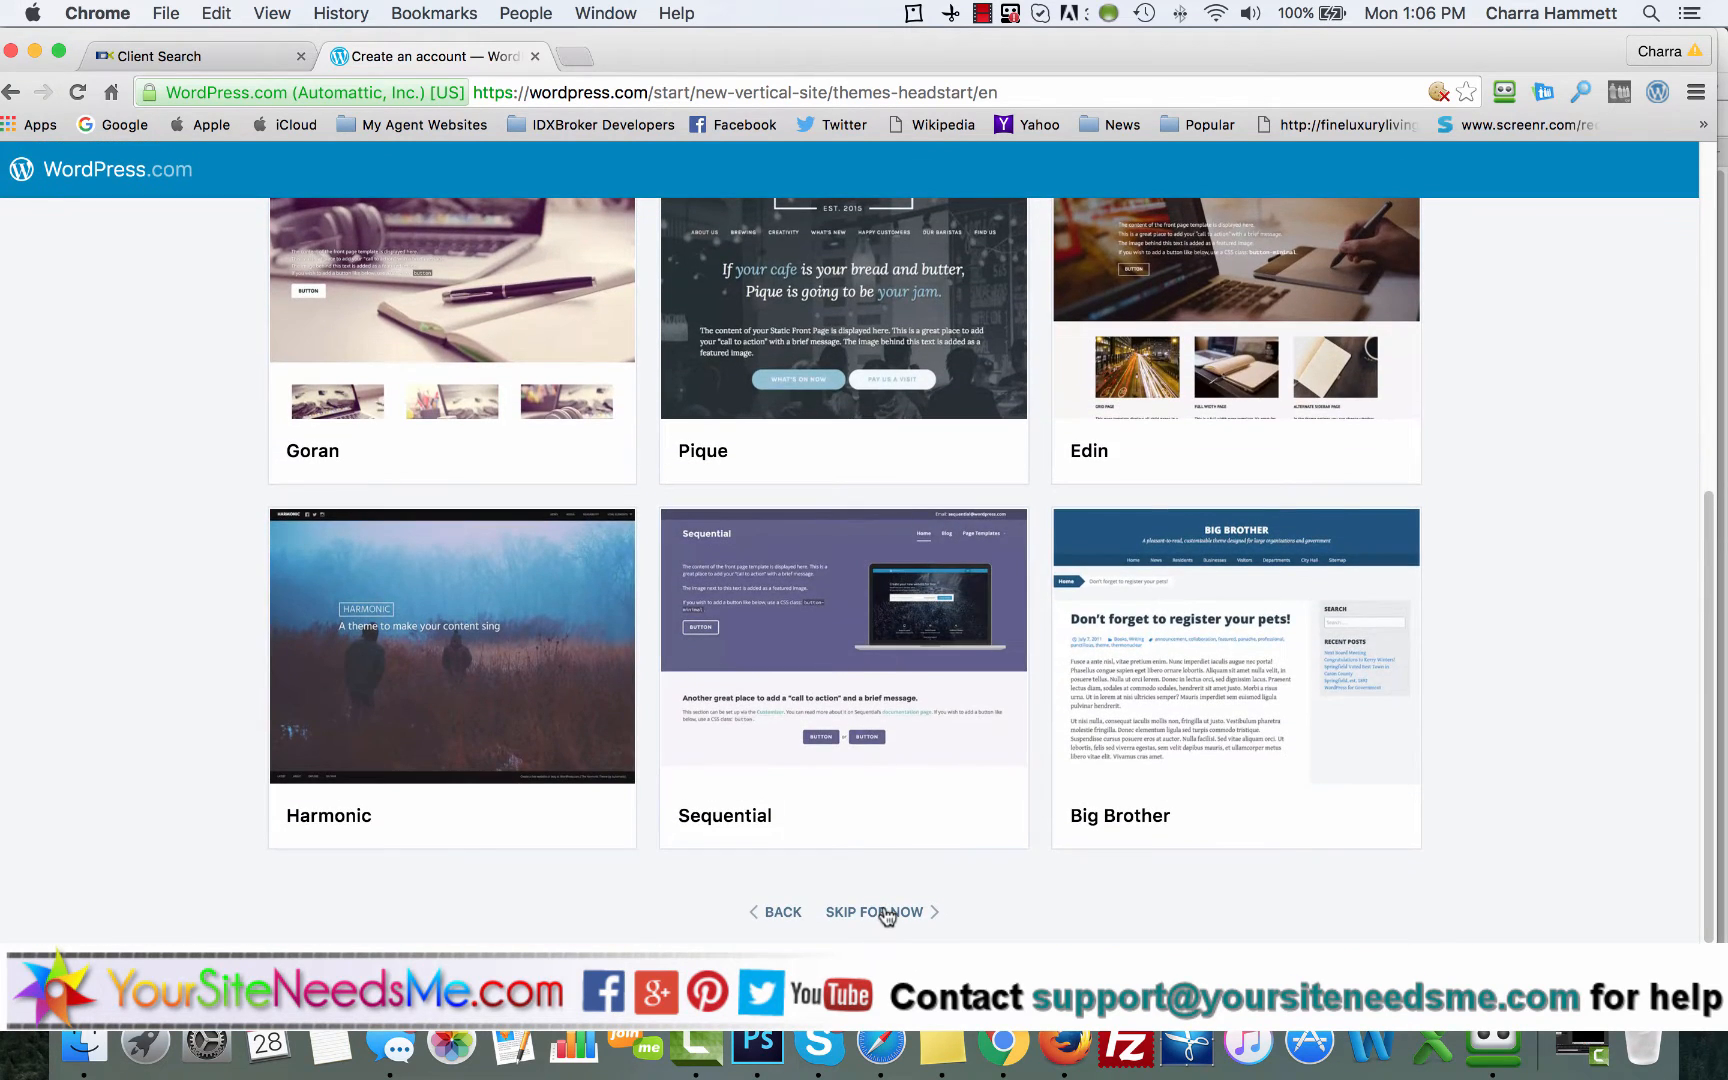
click(885, 912)
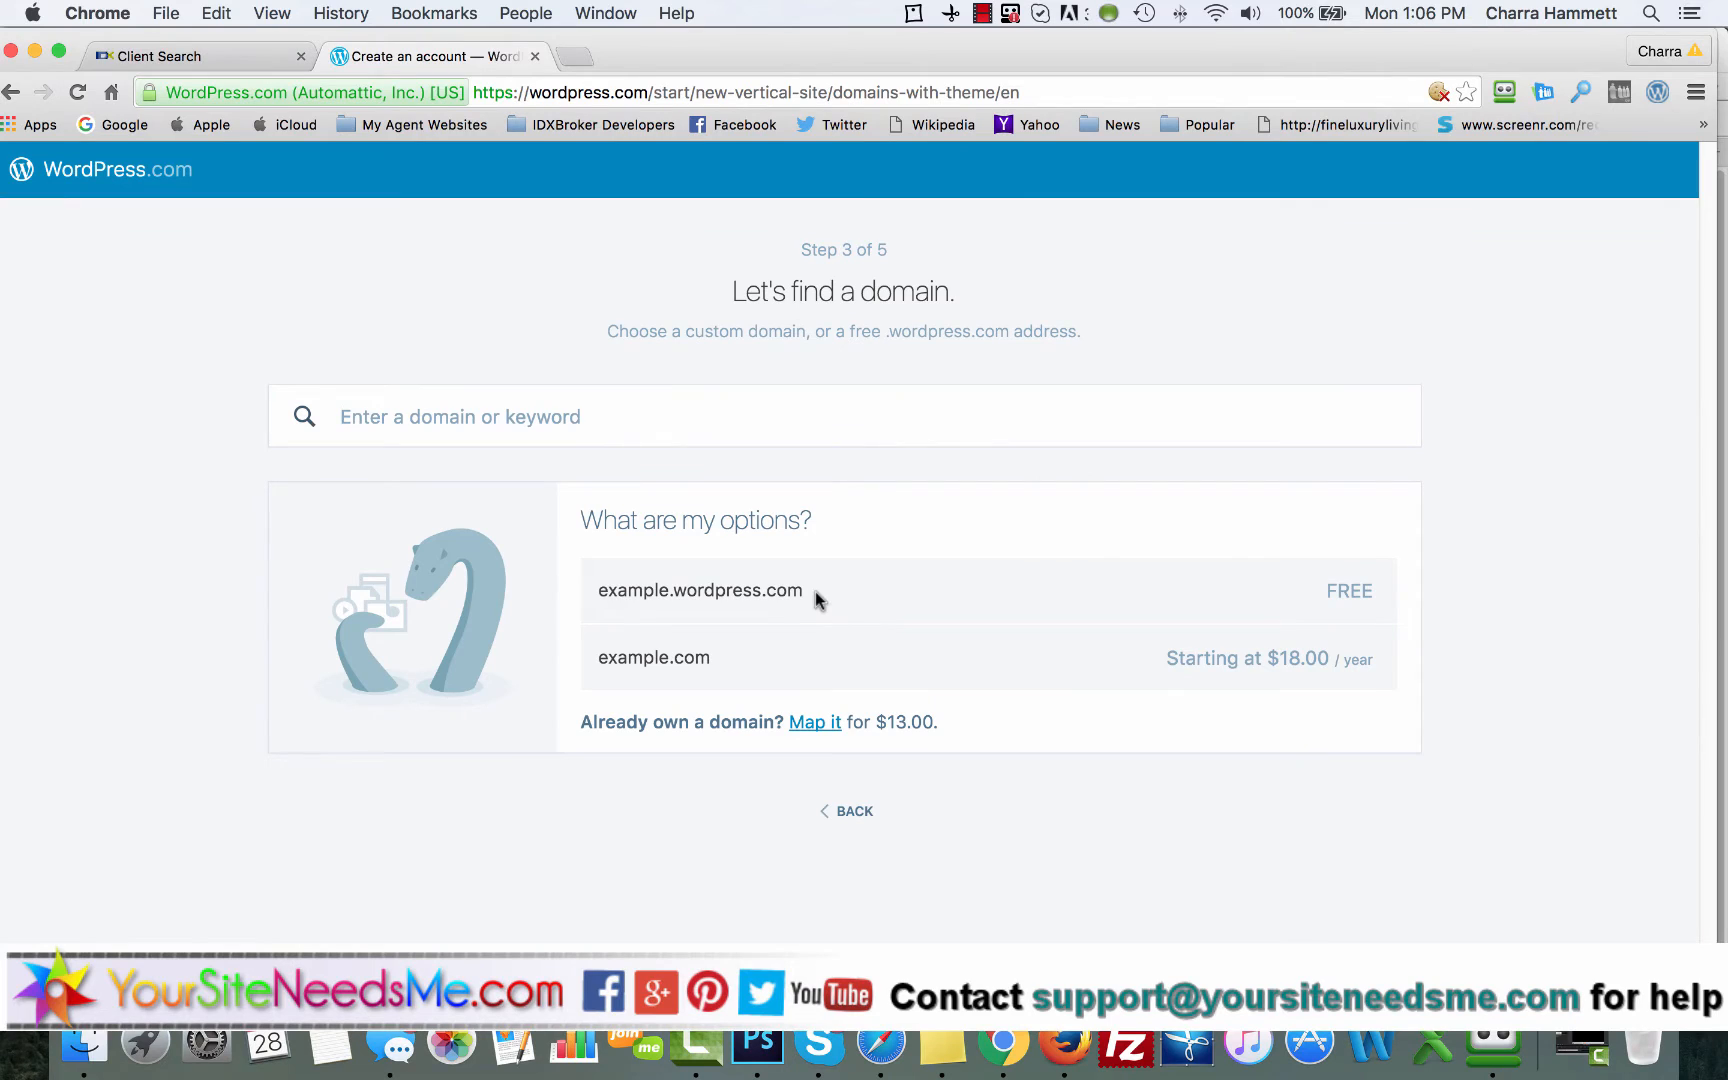
click(596, 418)
text(ysnm)
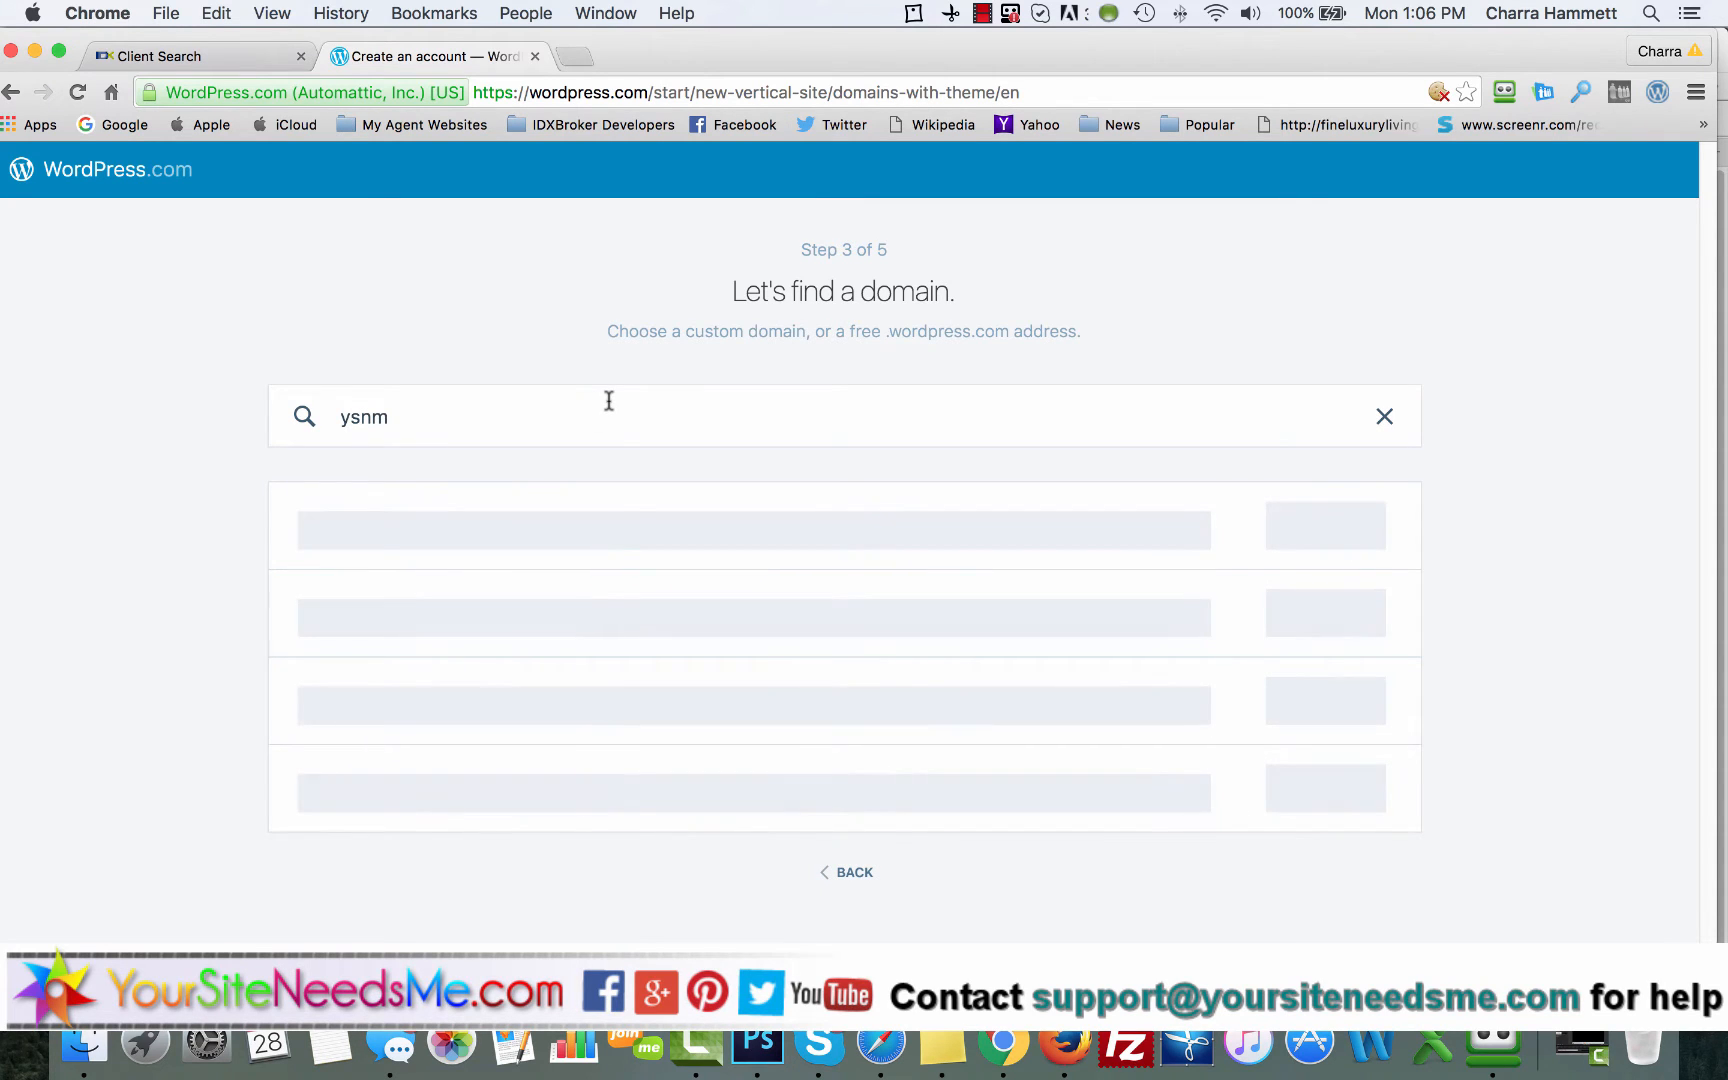
text(sites)
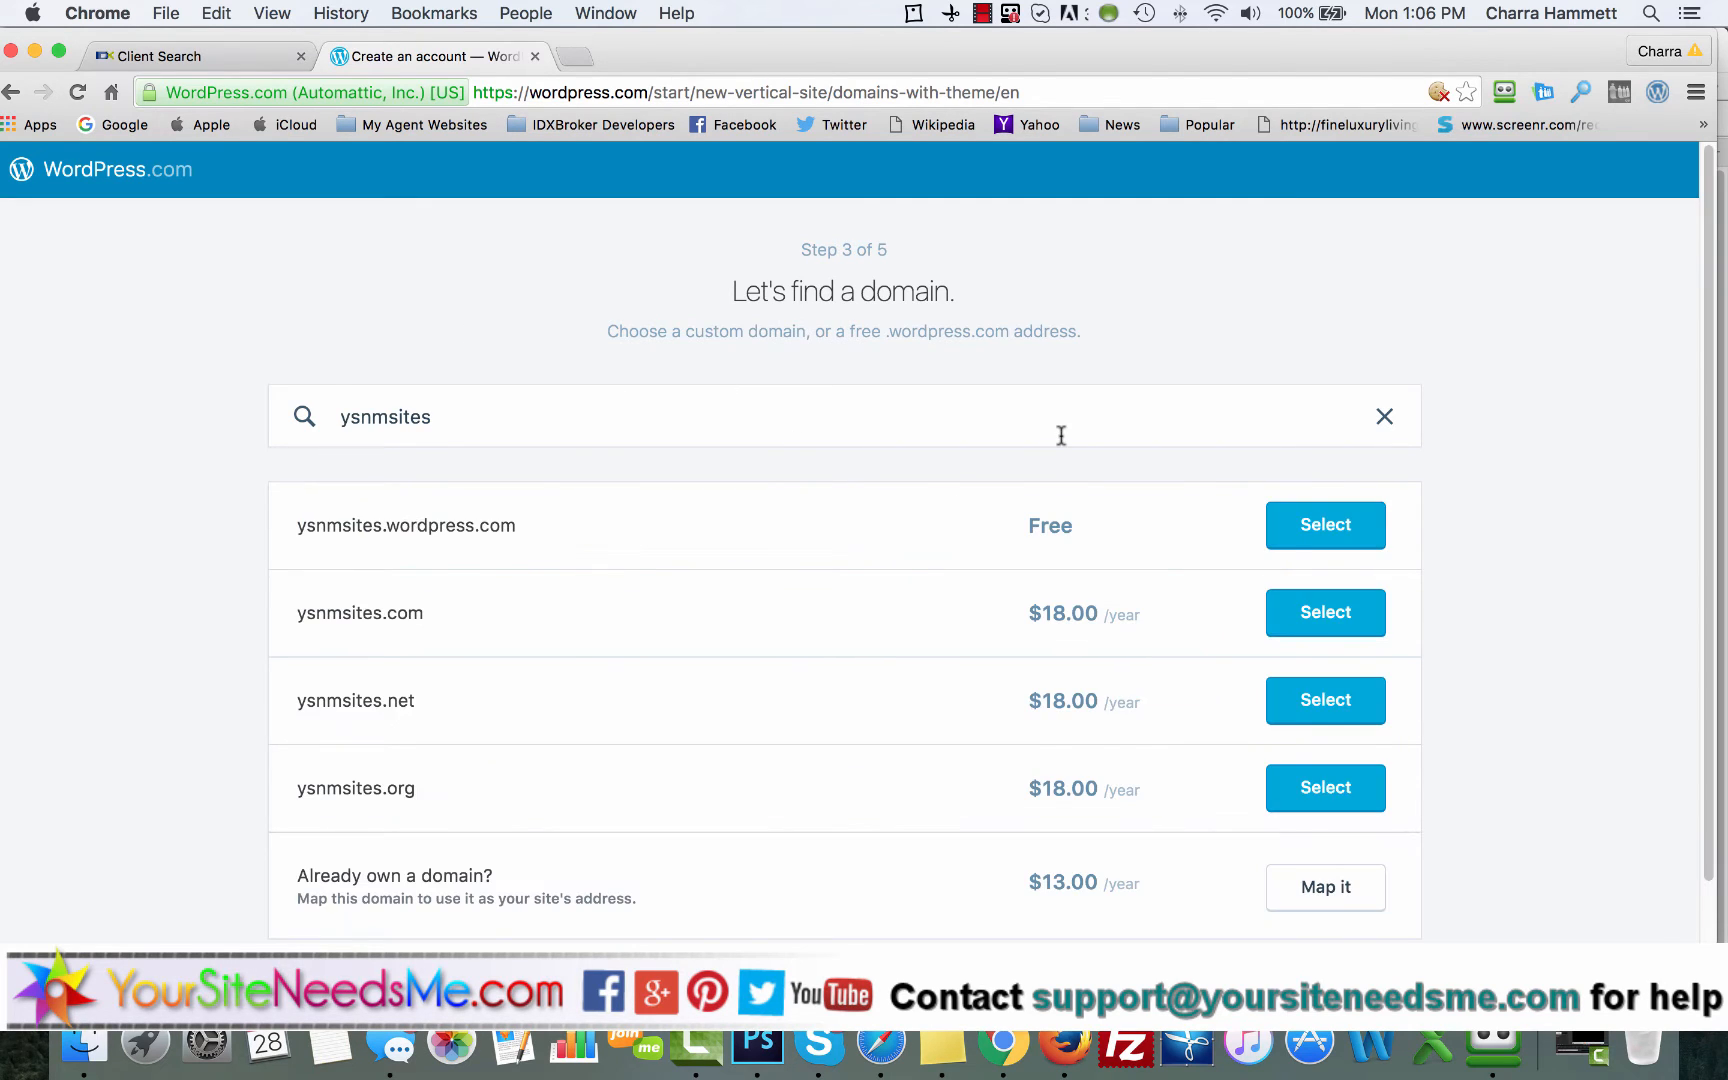
click(1336, 527)
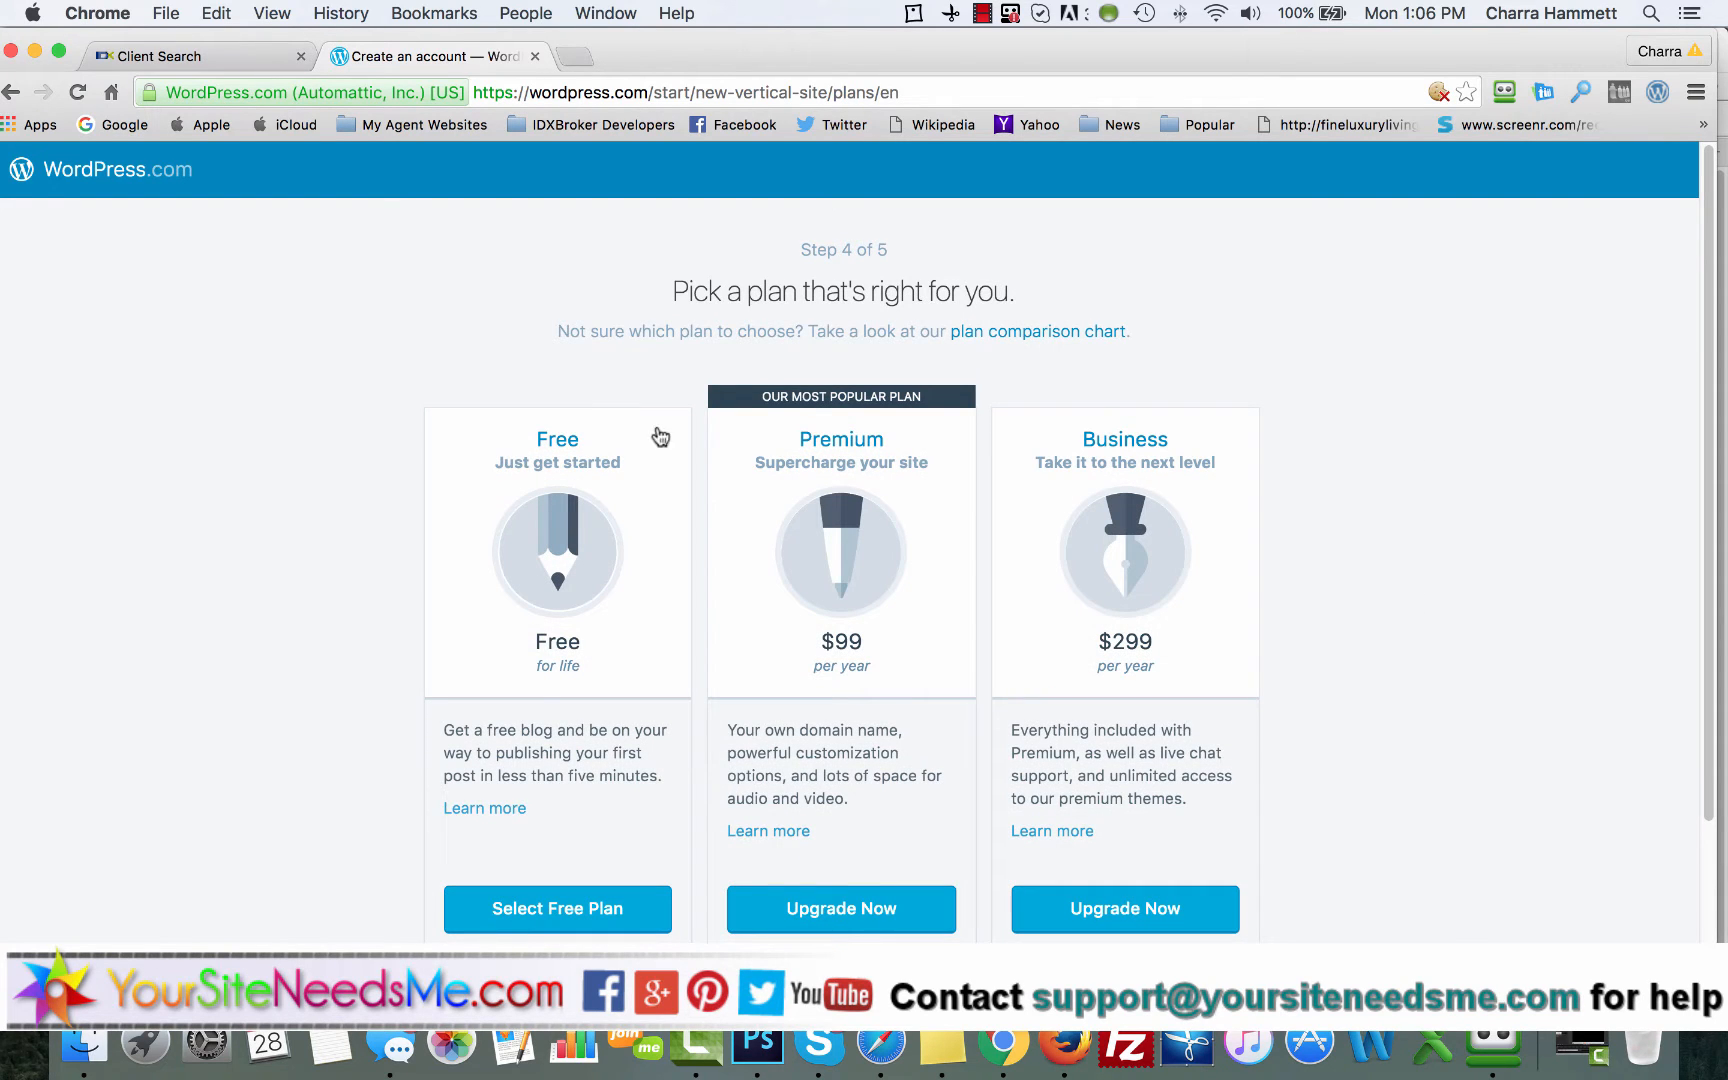
Step: Choose the Free plan and fill in the account's email address and the username ysnmsites
click(553, 908)
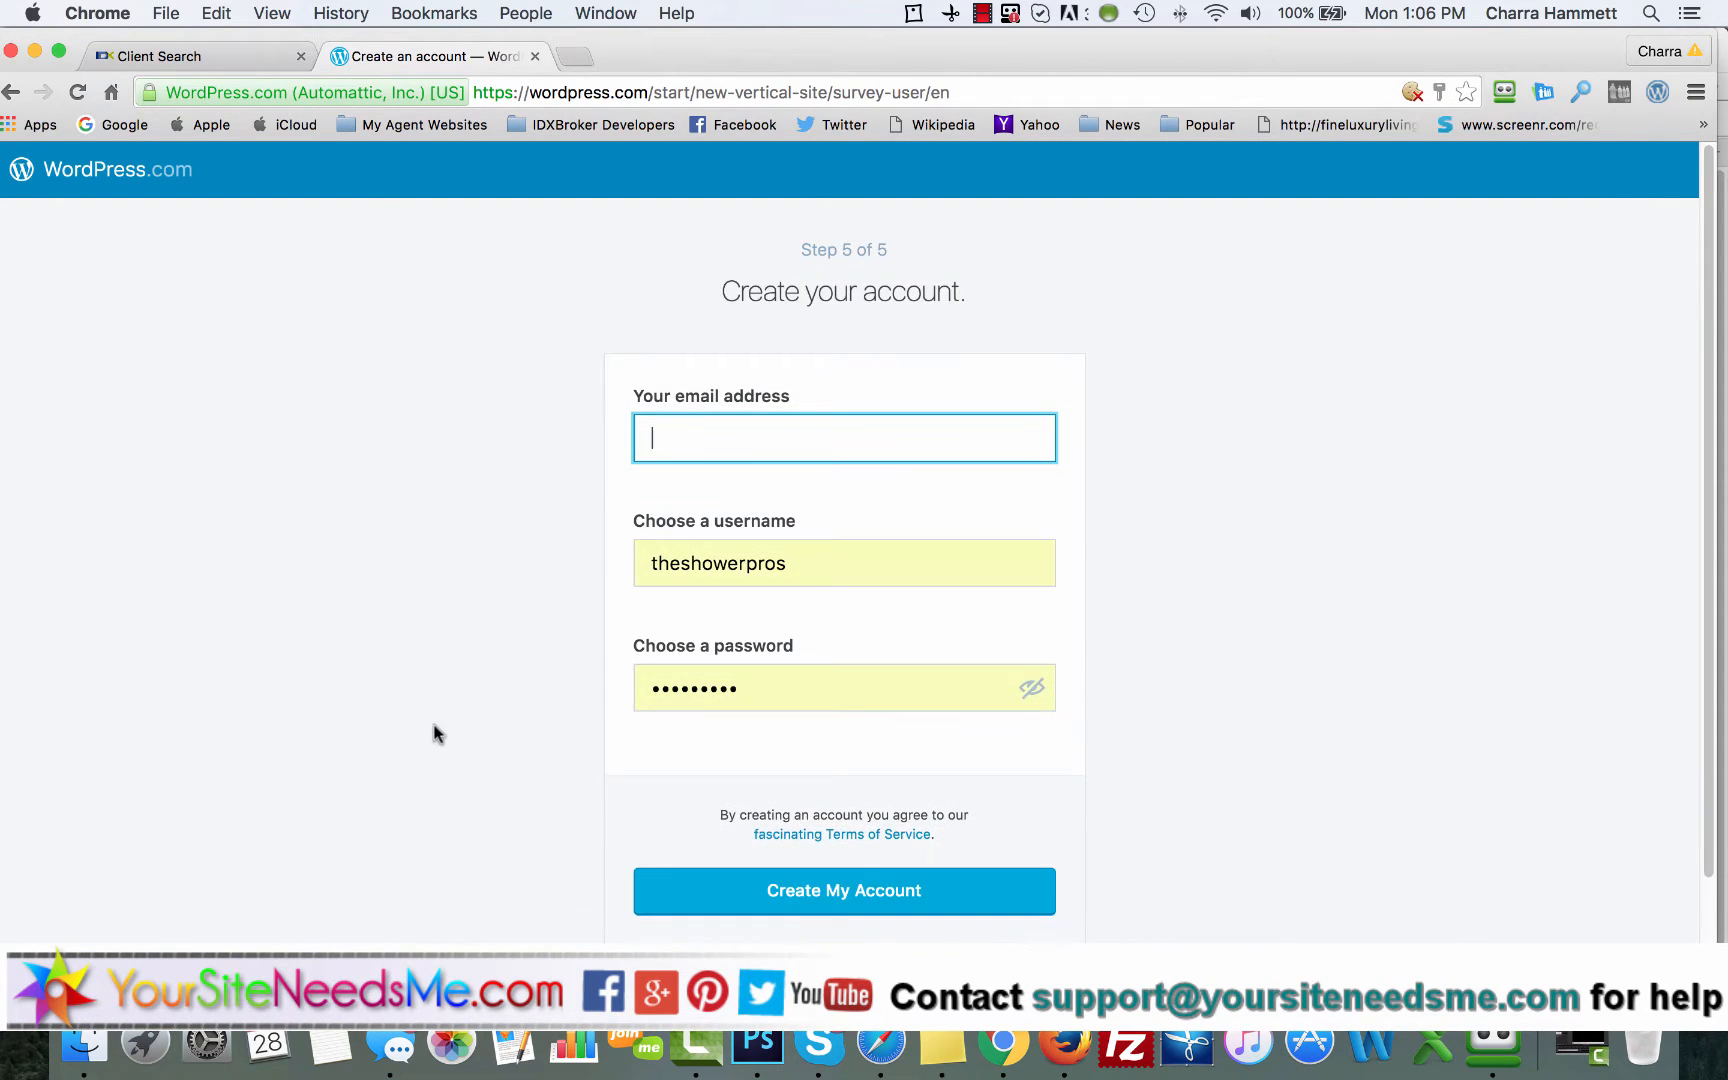
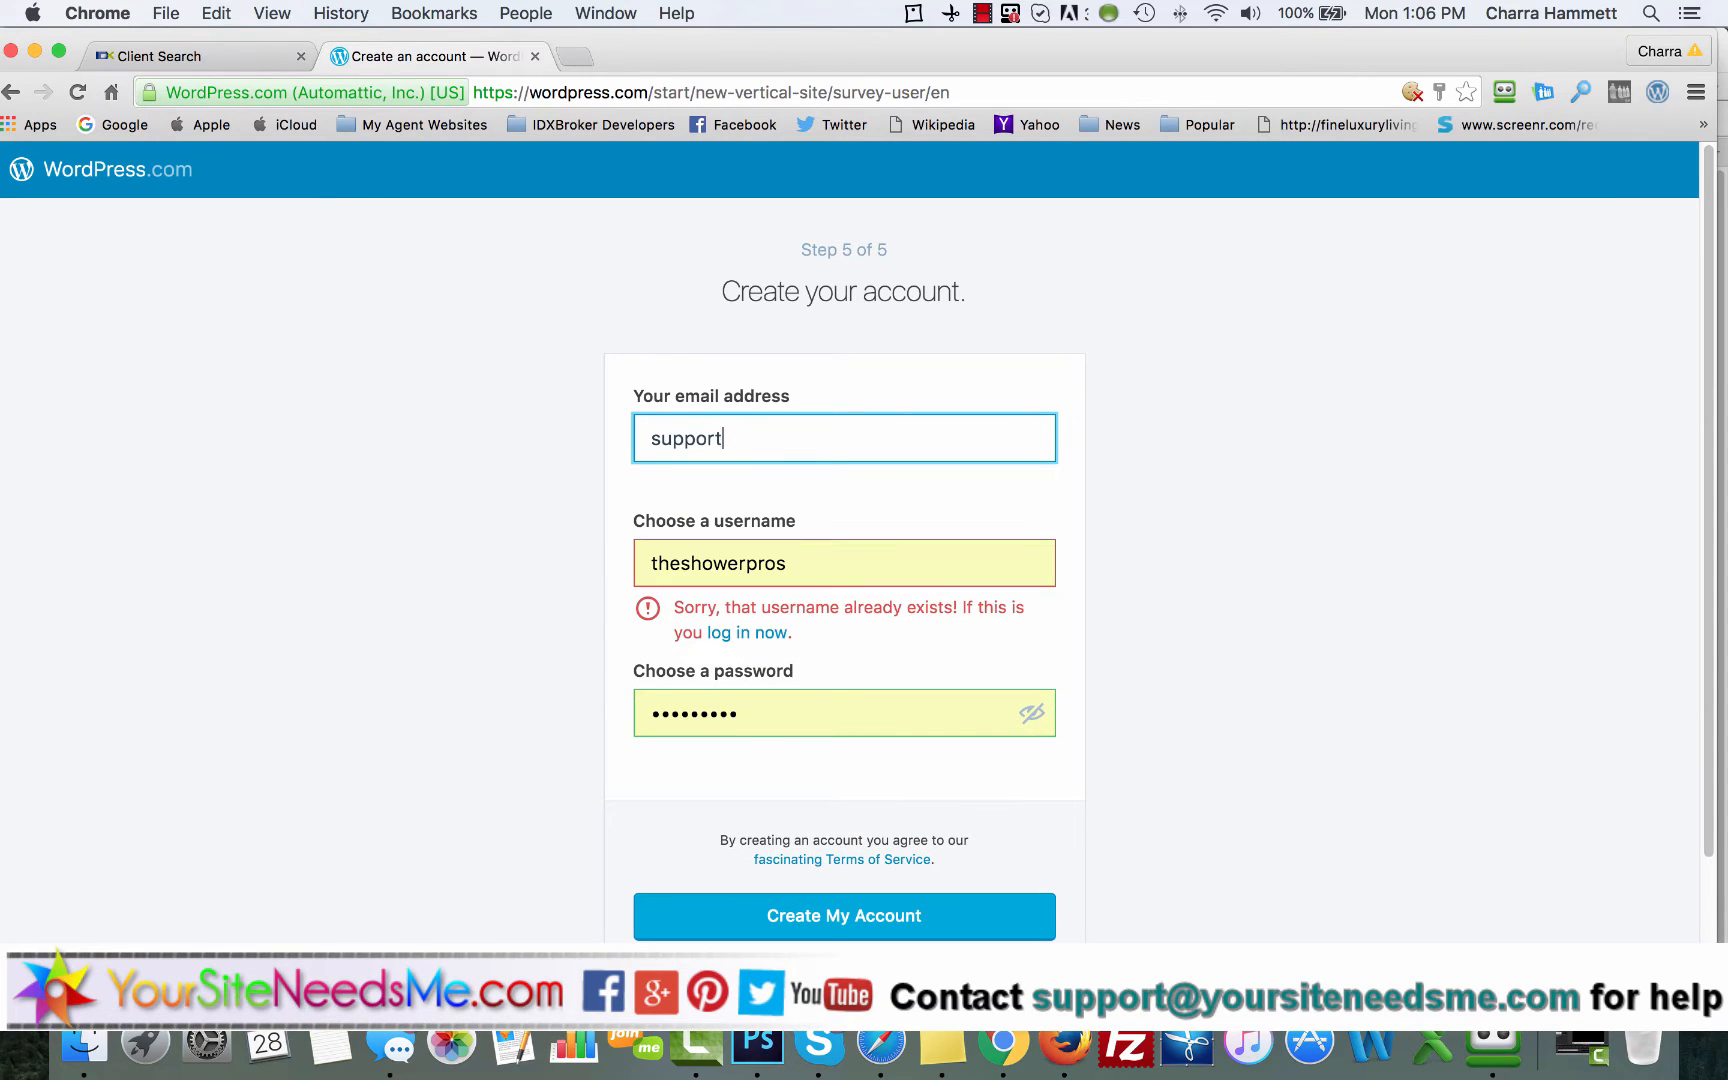
key(Tab)
key(BackSpace)
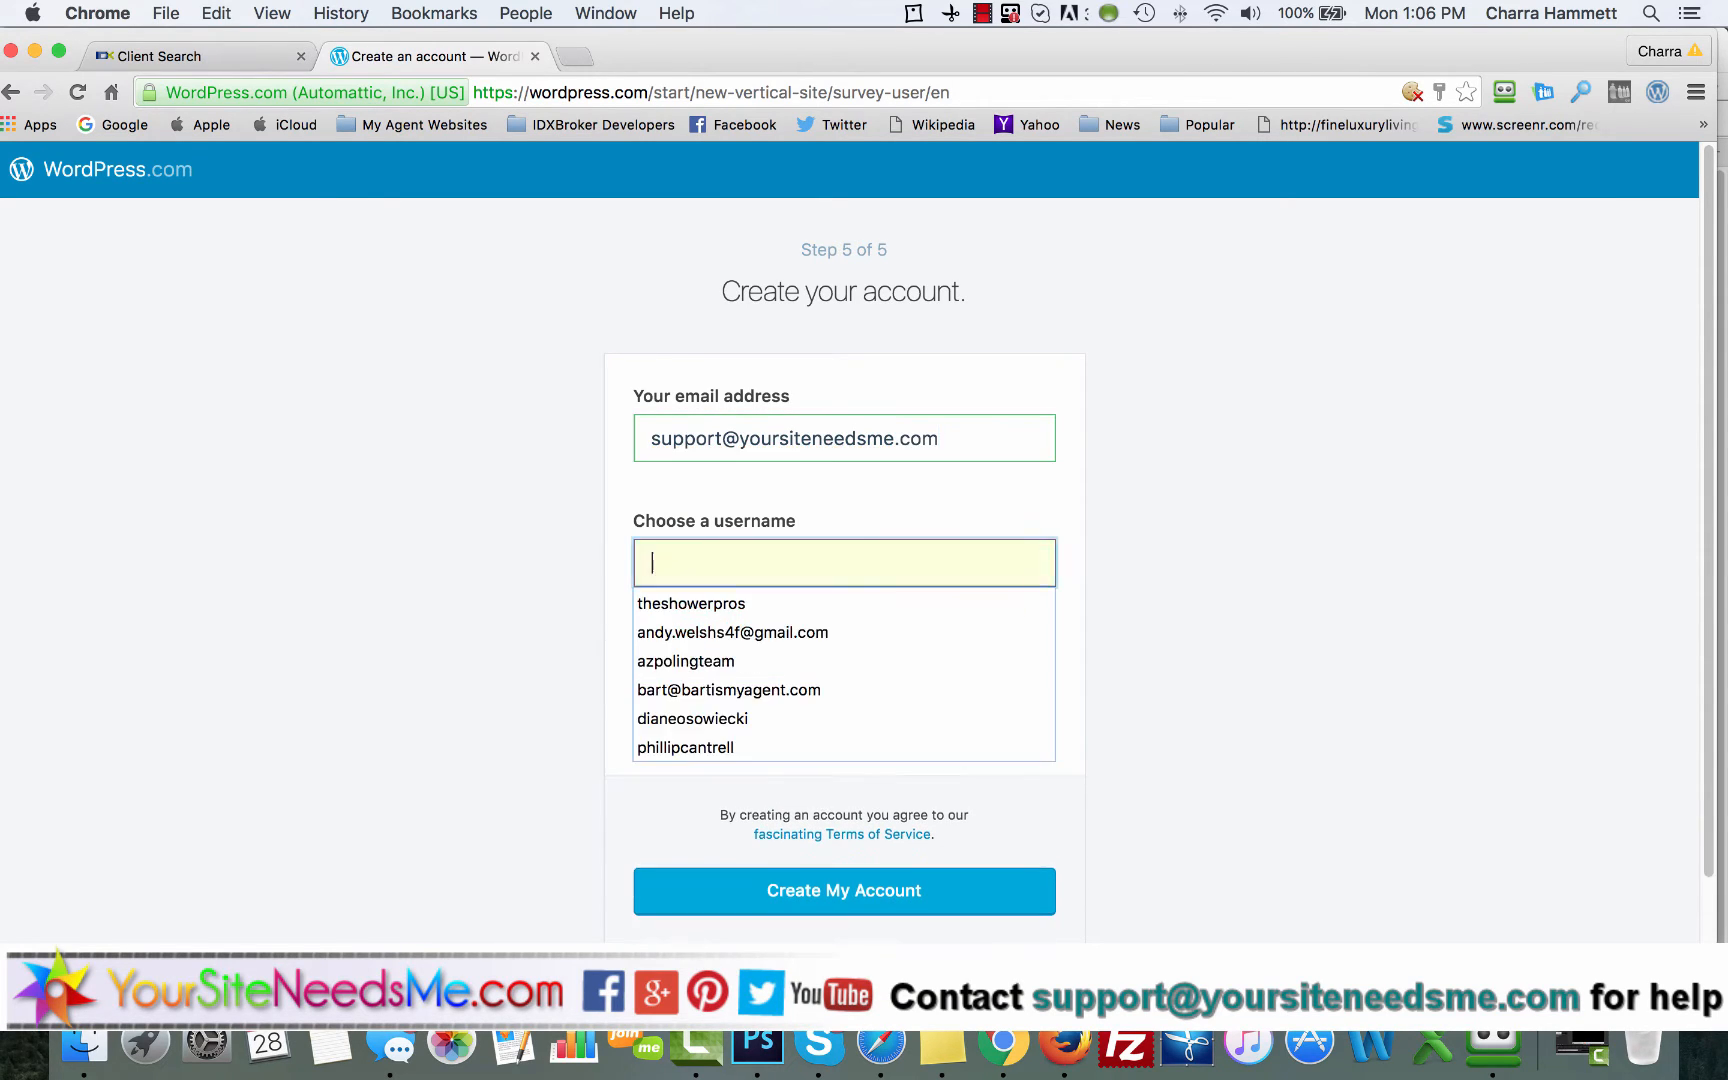
text(ysnmsites)
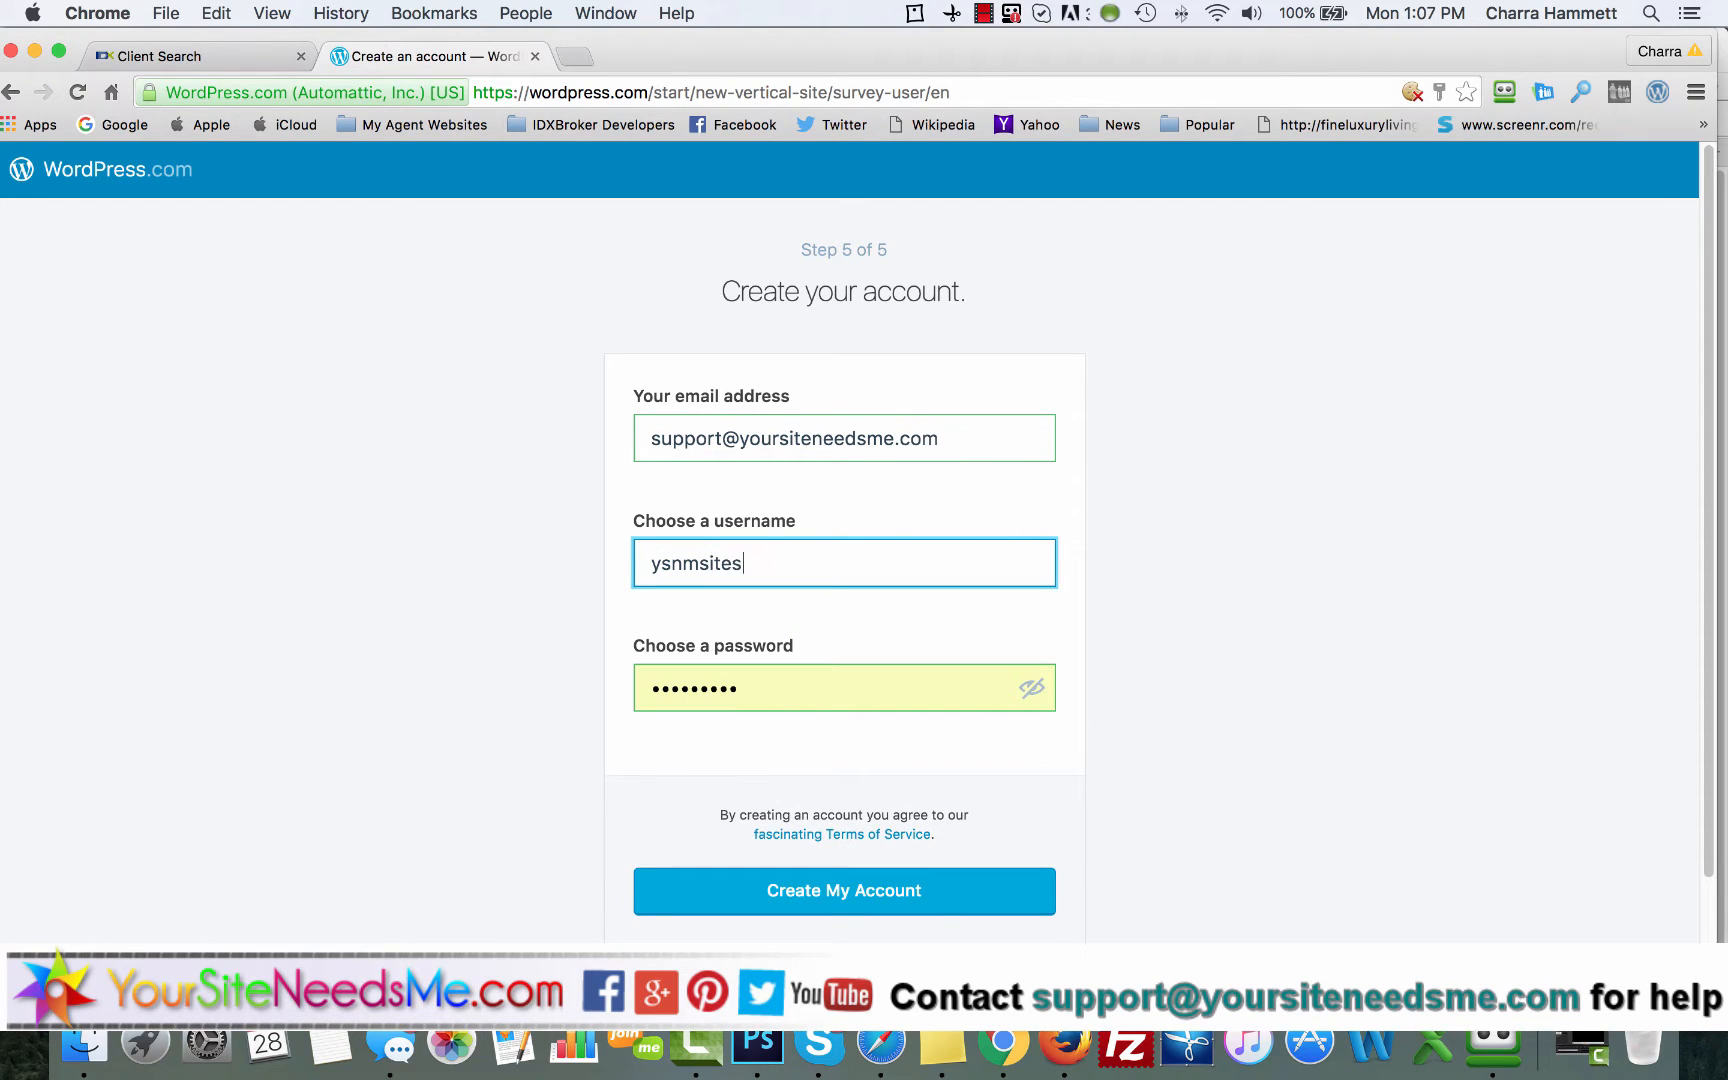
Step: Enter a password generated with RoboForm in Safari as the account password, and create the account without saving the login info
key(Tab)
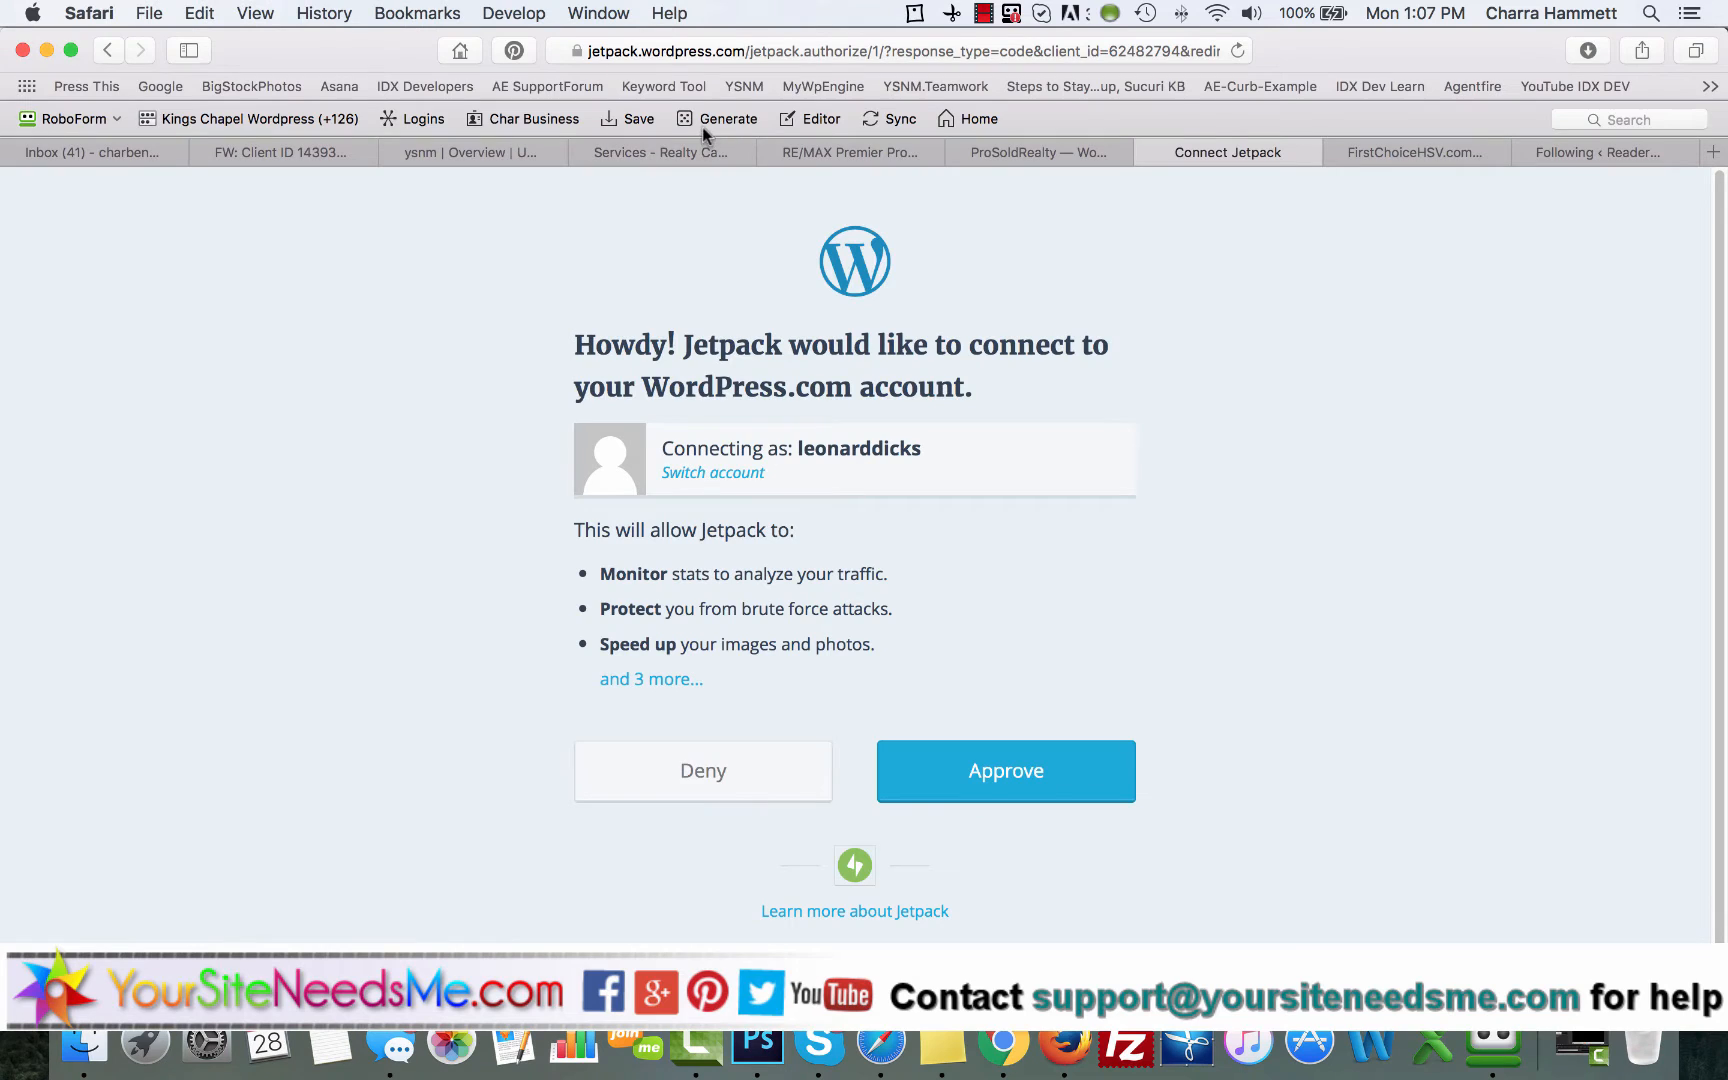
click(707, 122)
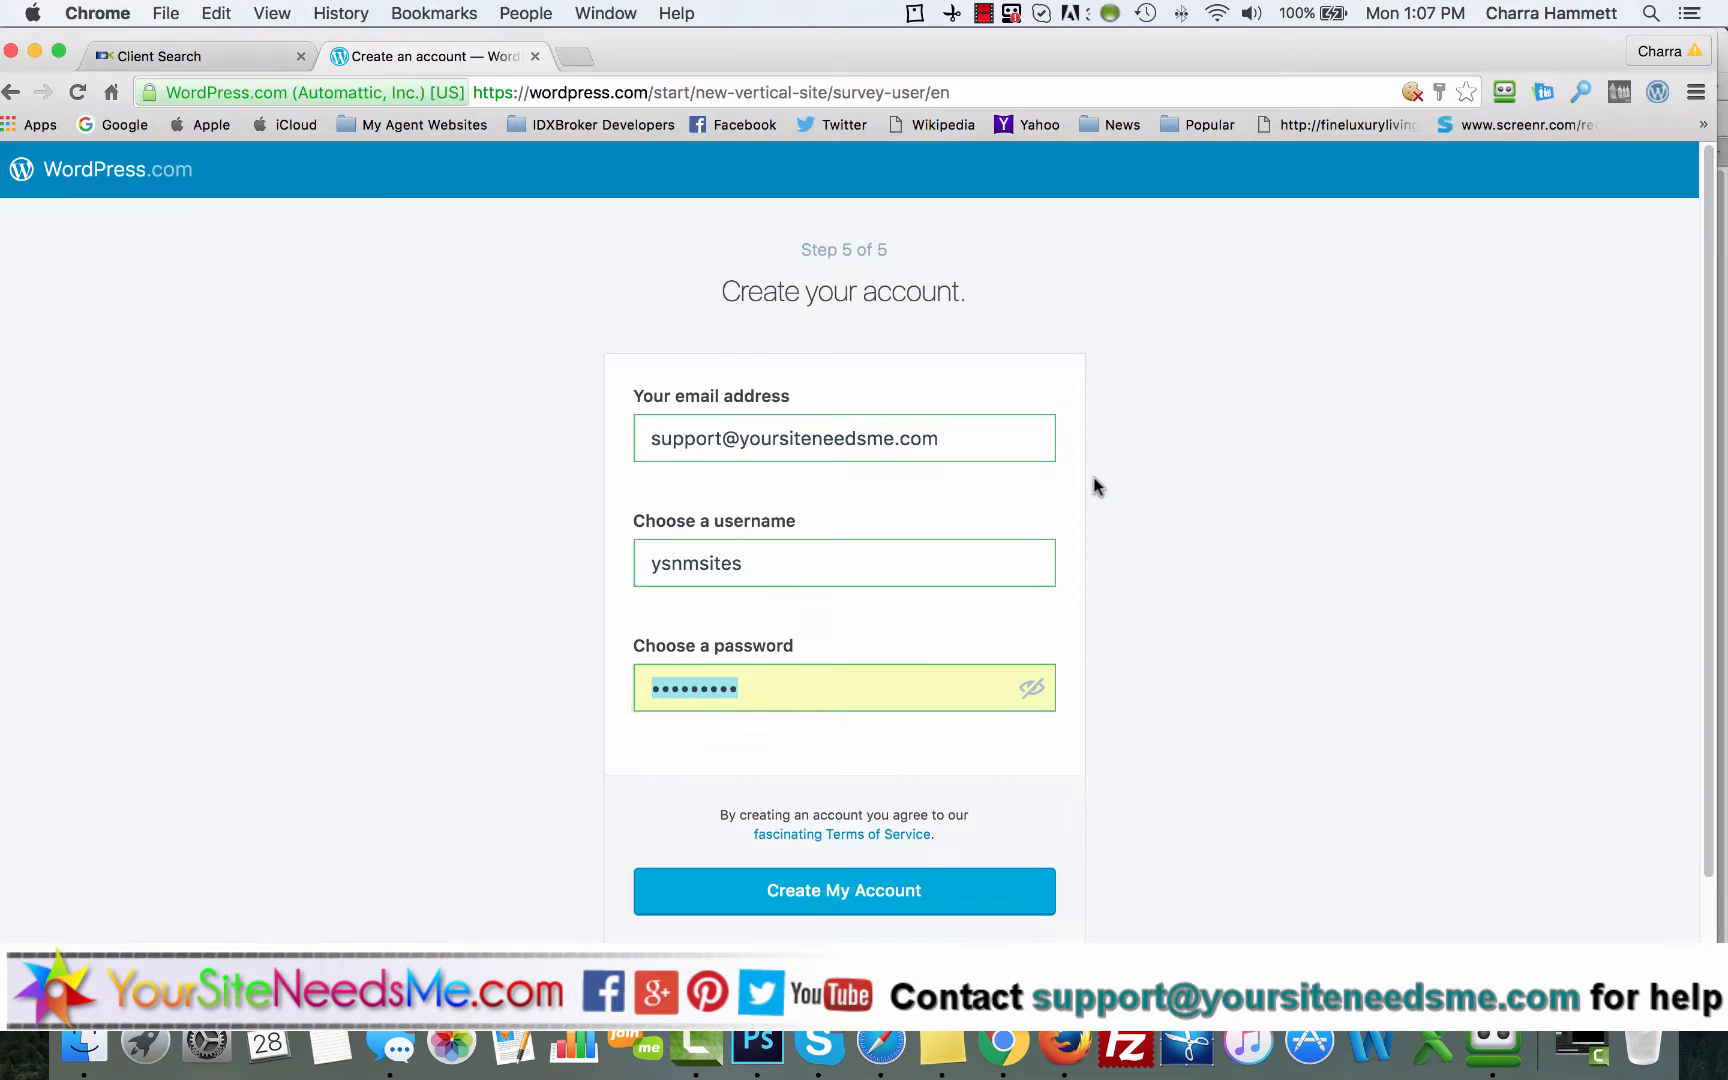
key(super+v)
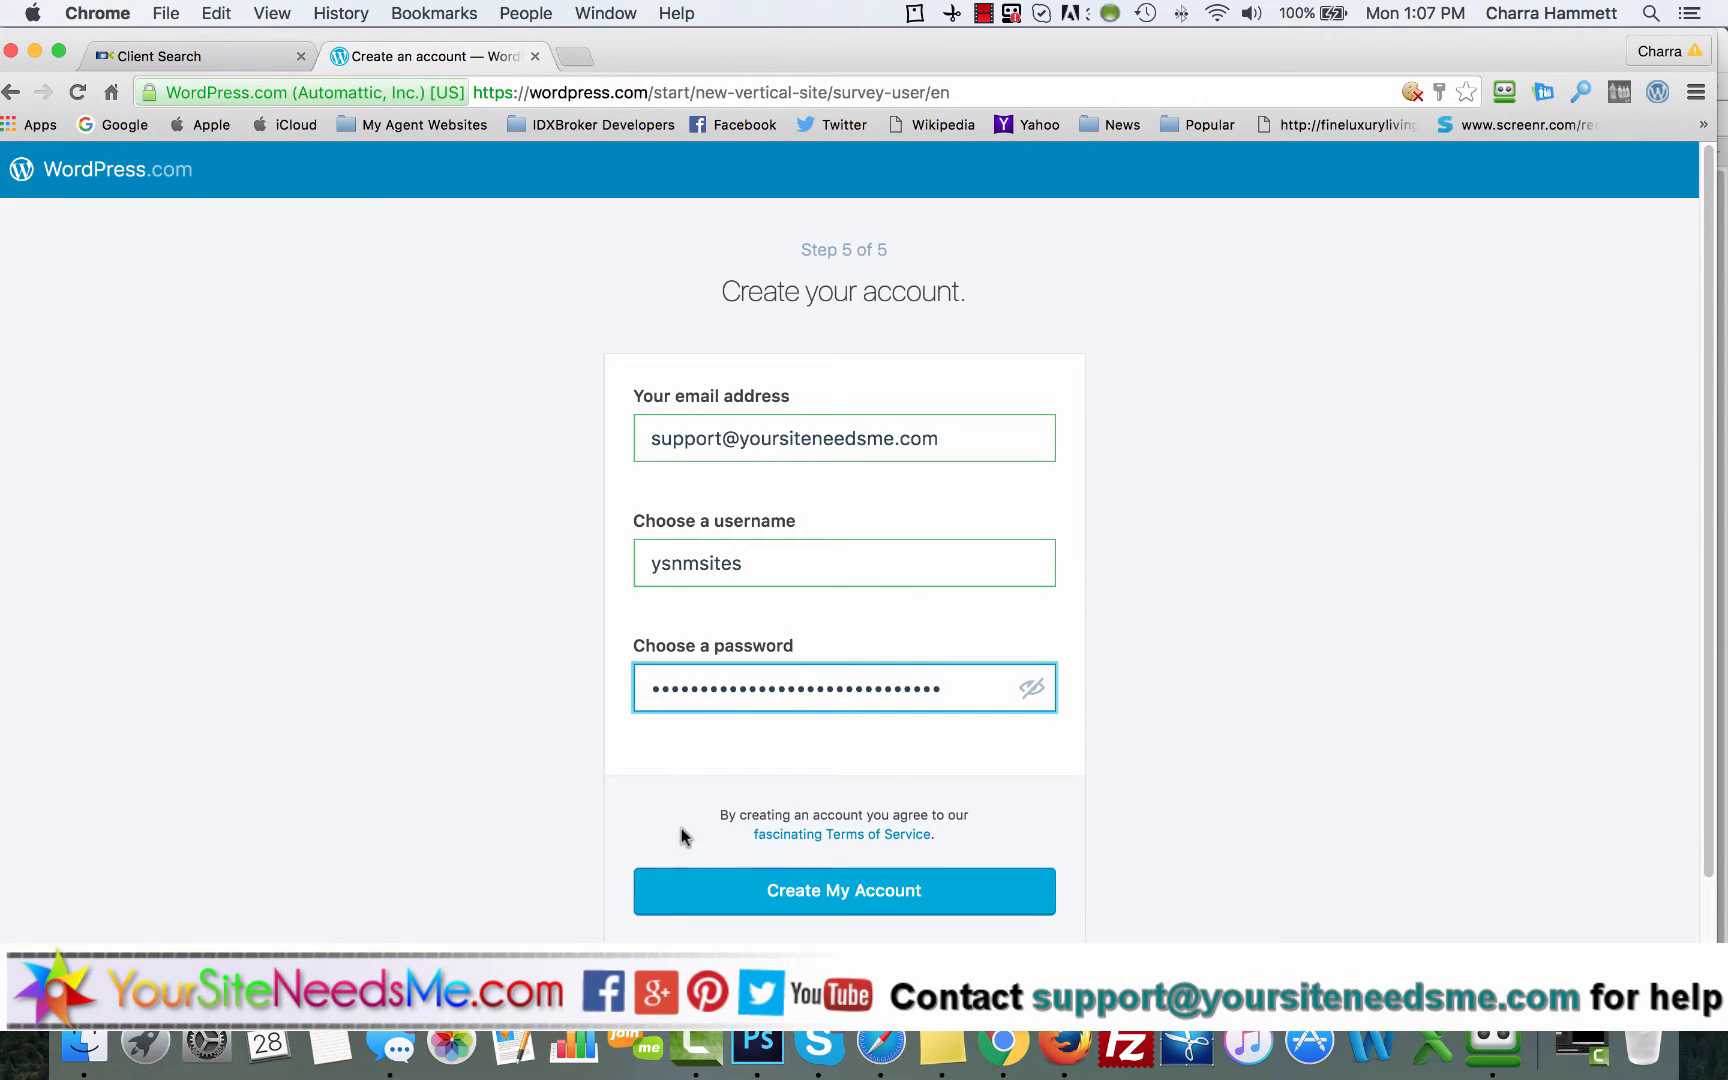
click(841, 893)
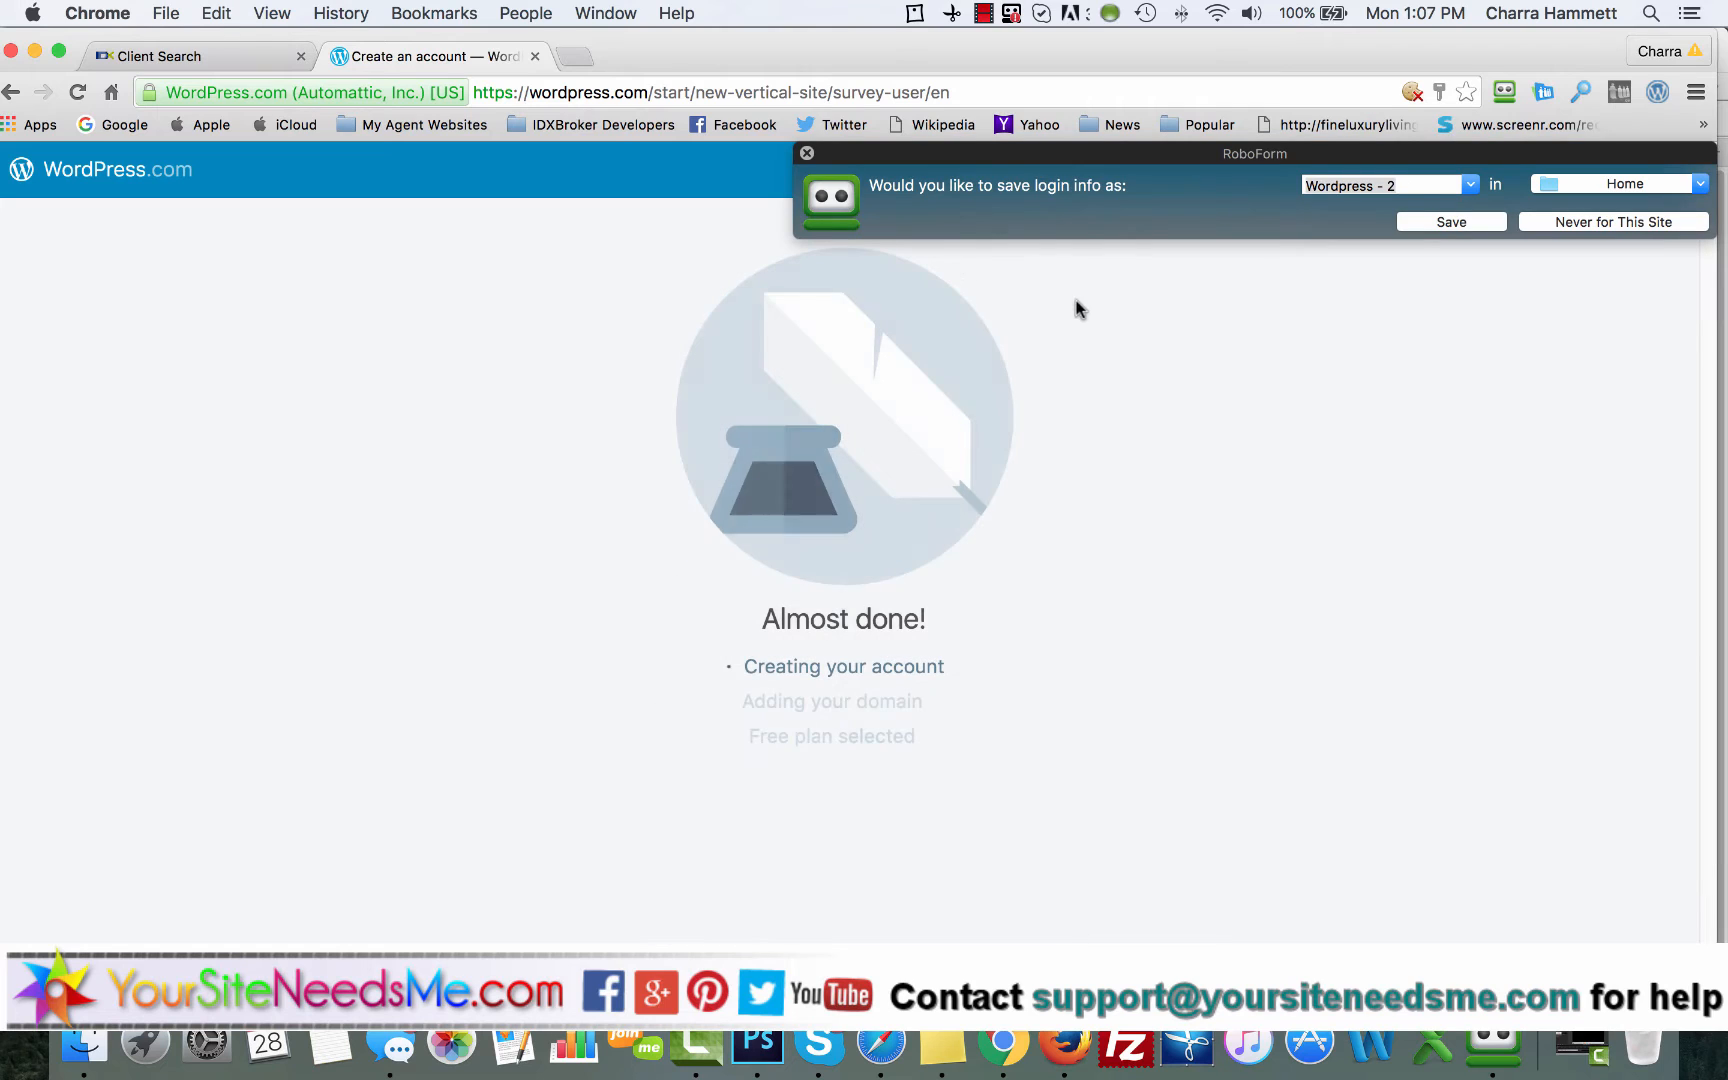
click(807, 153)
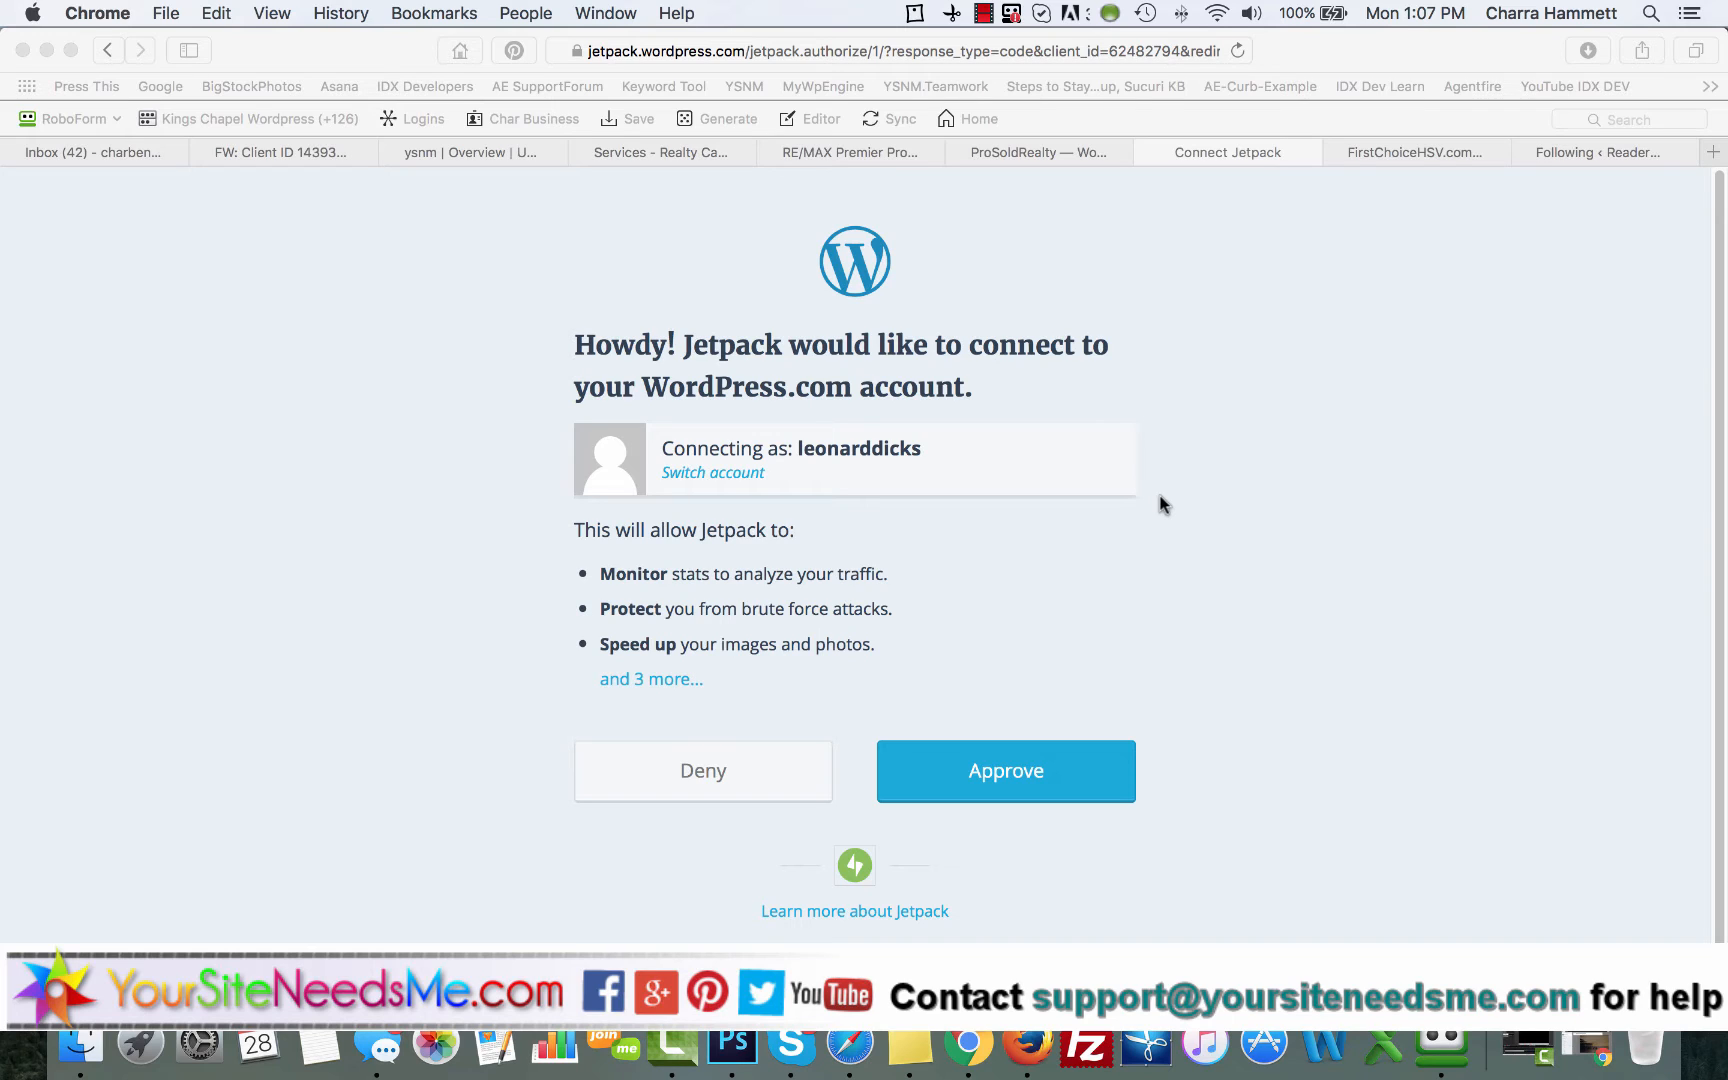
Step: In Safari, approve Jetpack's connection to the WordPress.com account and open the list of its other features
click(981, 770)
click(999, 778)
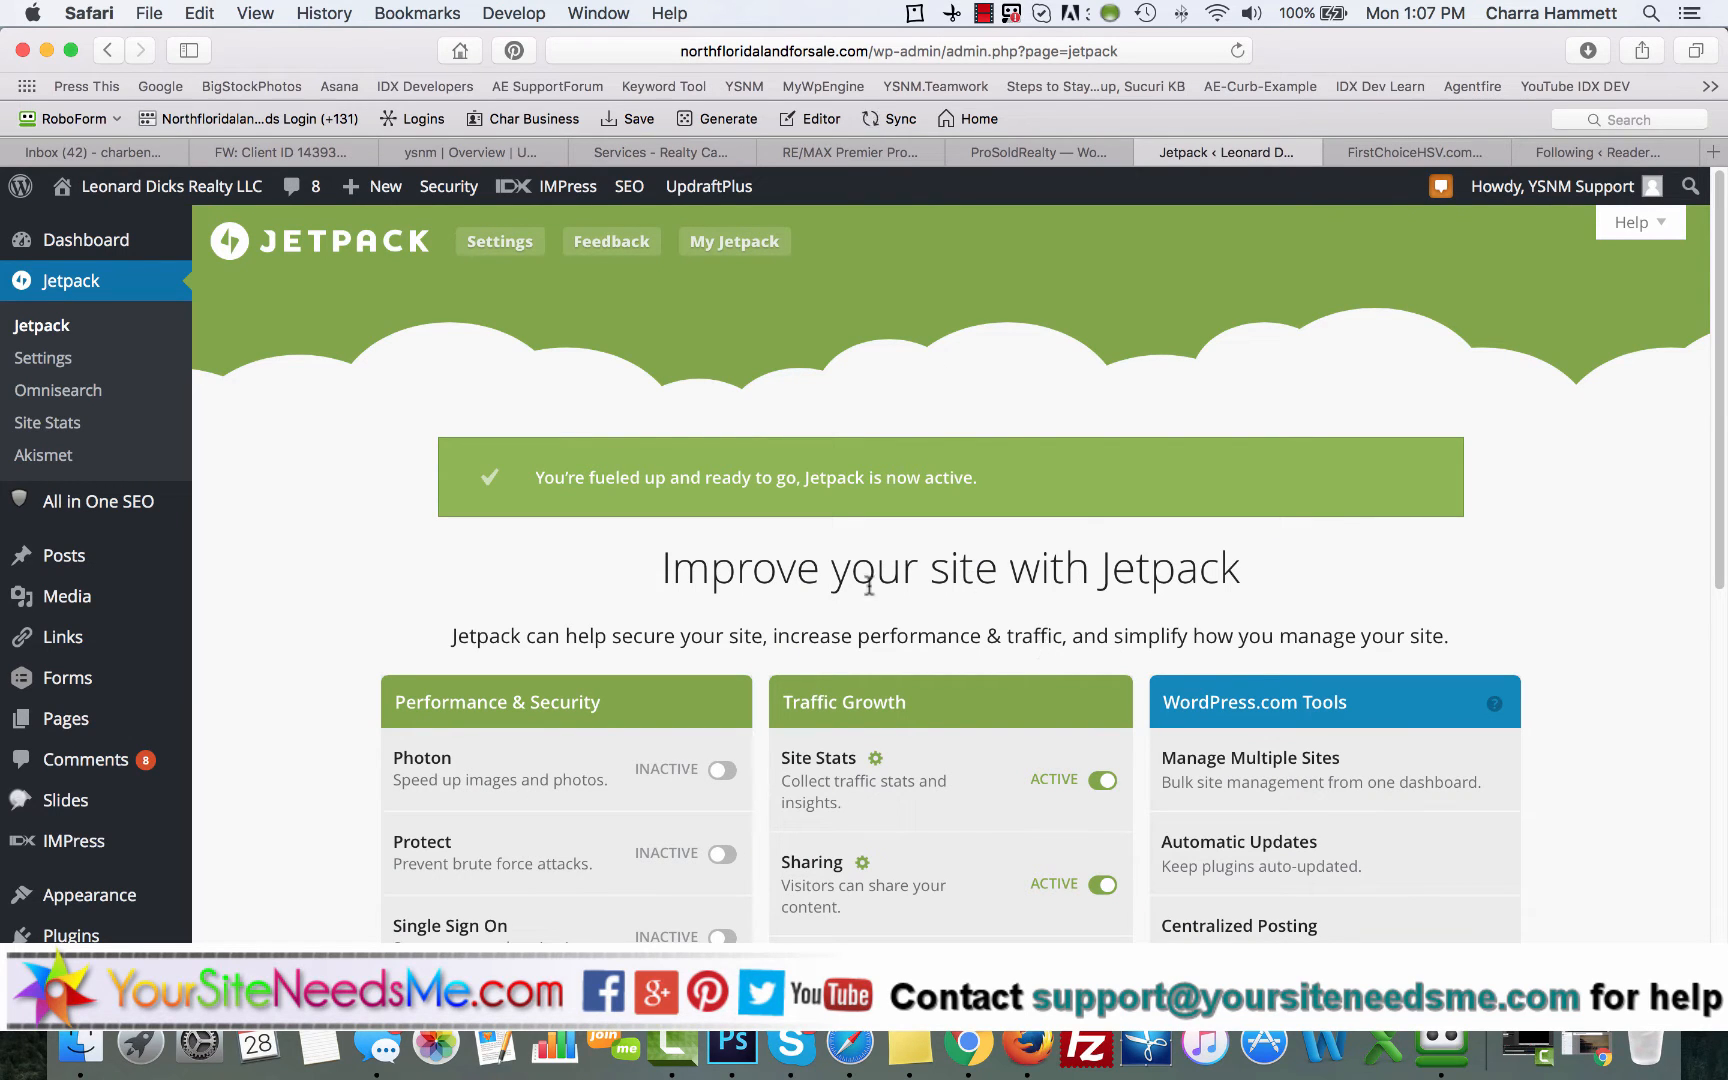
scroll(852, 605, down, 1)
scroll(852, 605, down, 10)
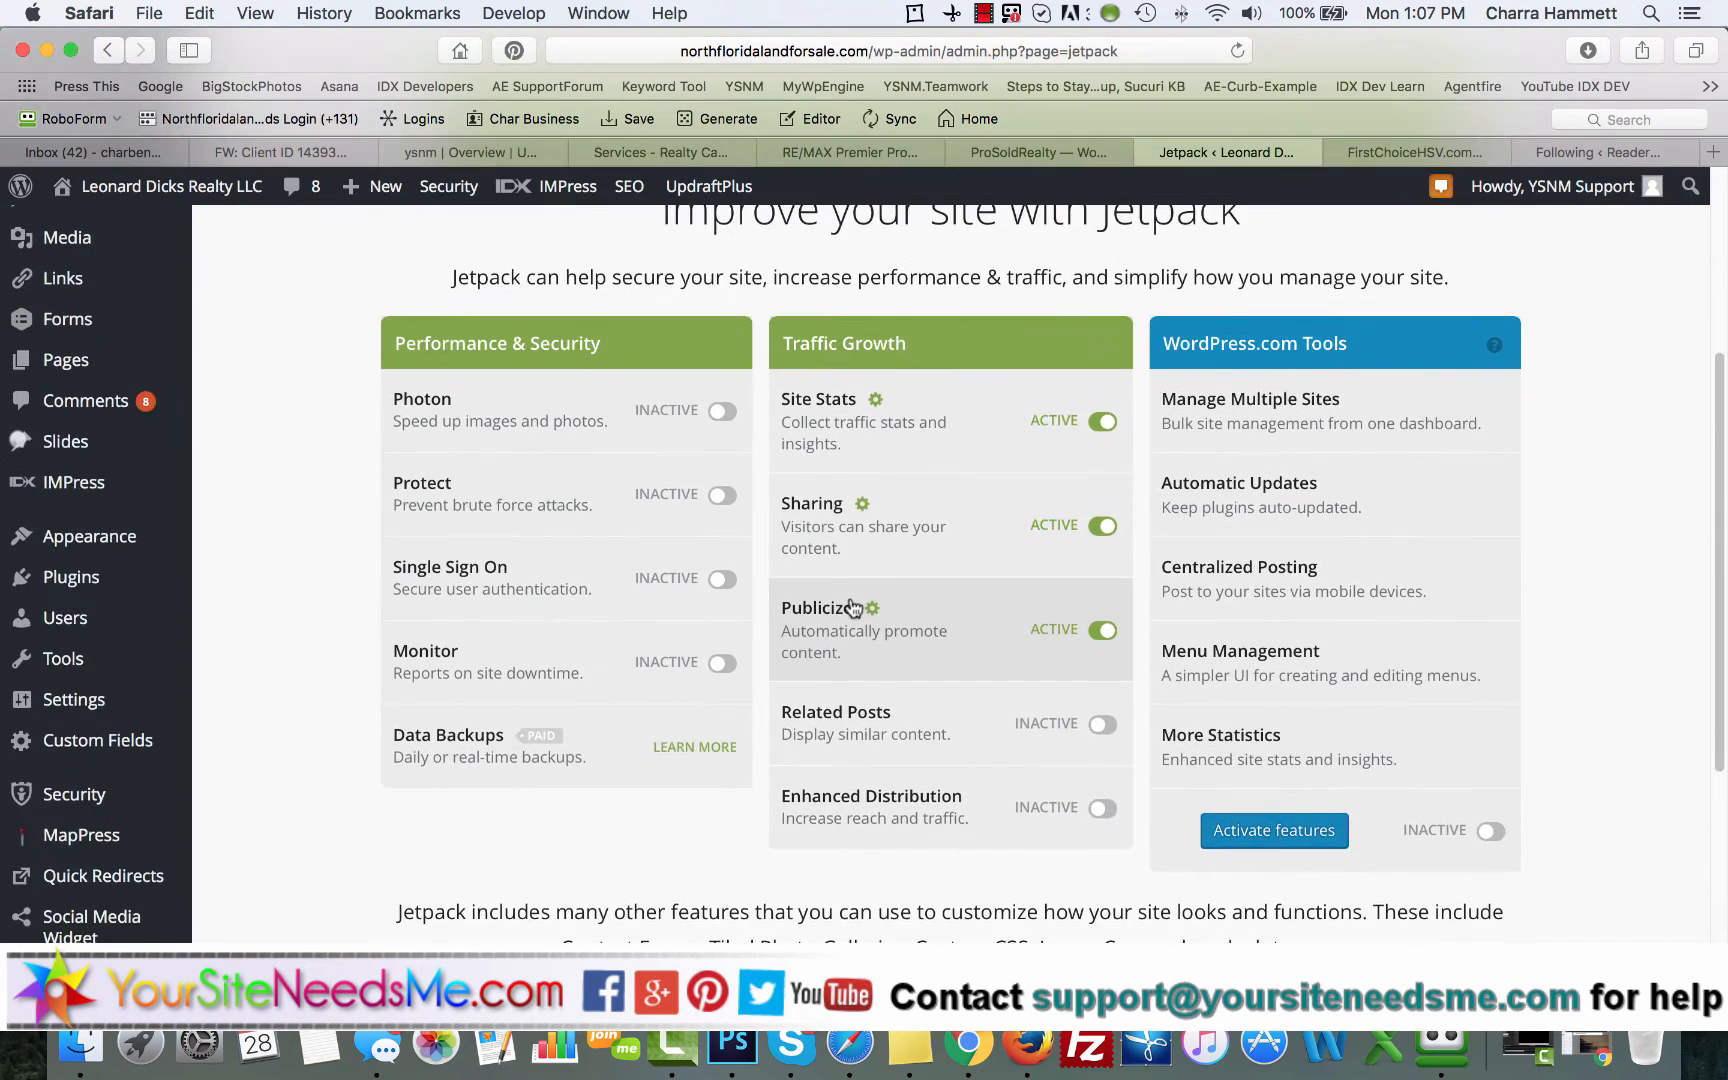
scroll(852, 605, down, 2)
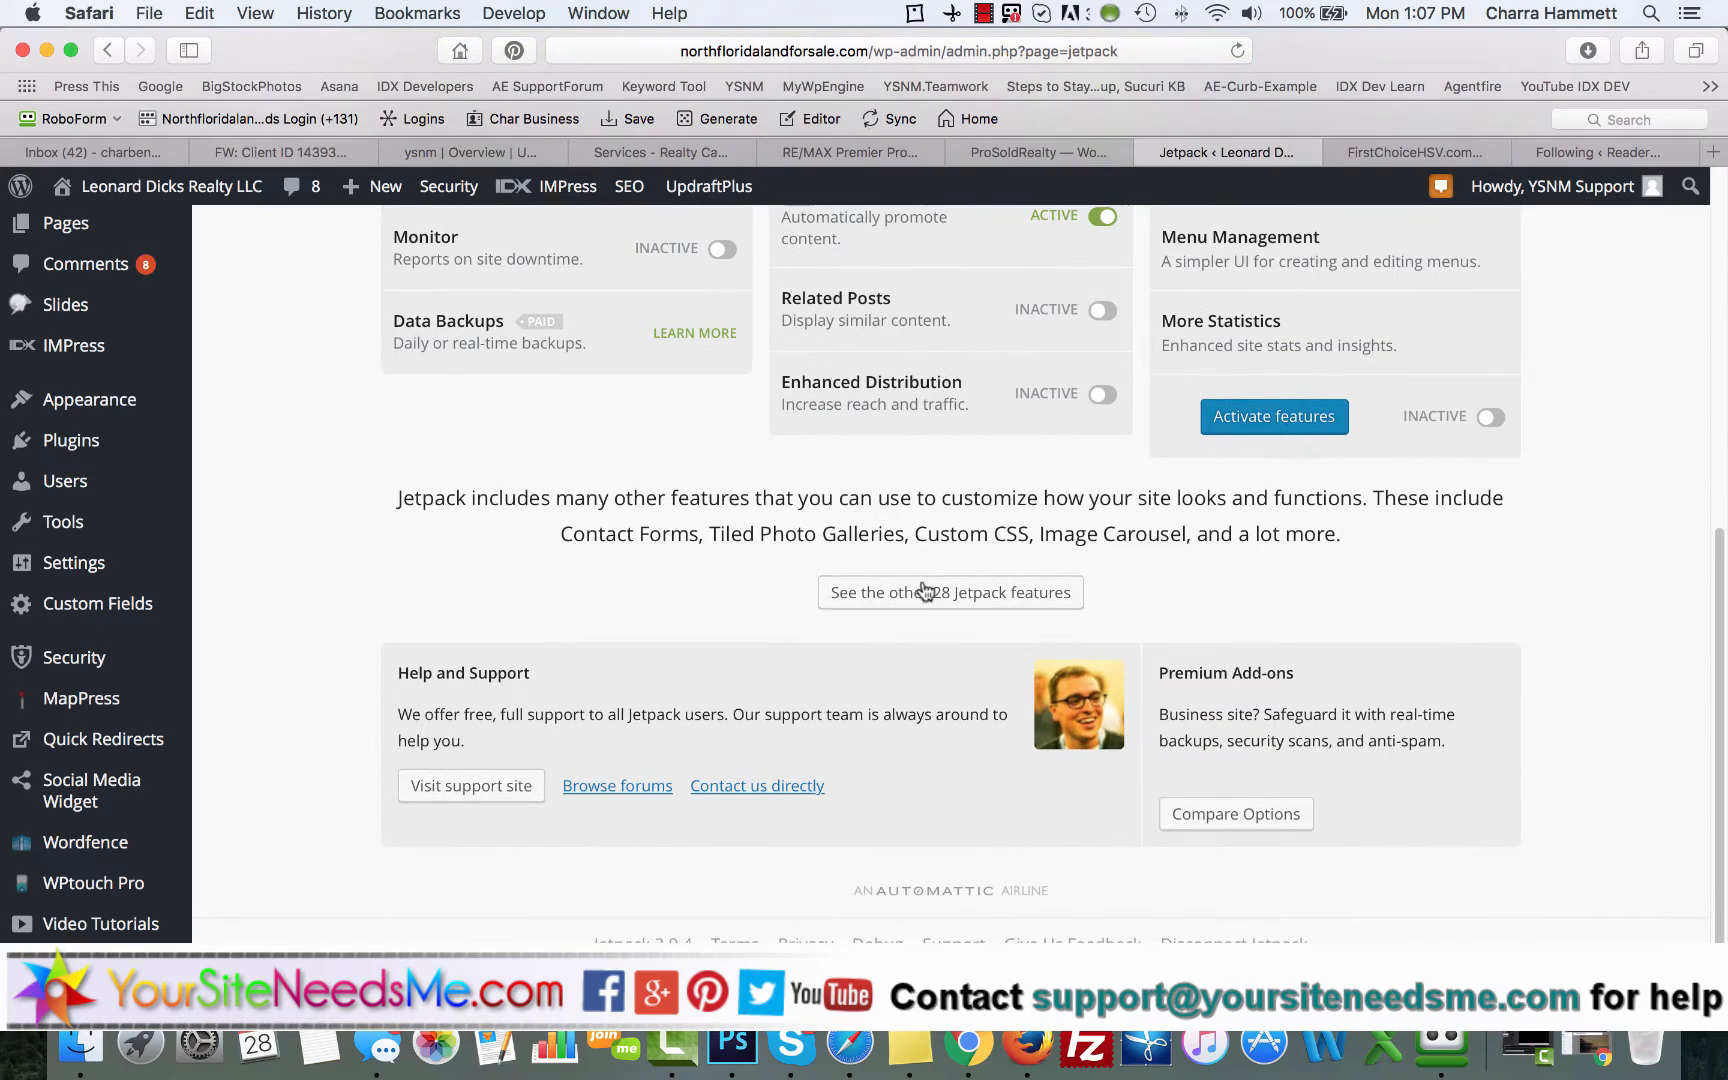
click(926, 592)
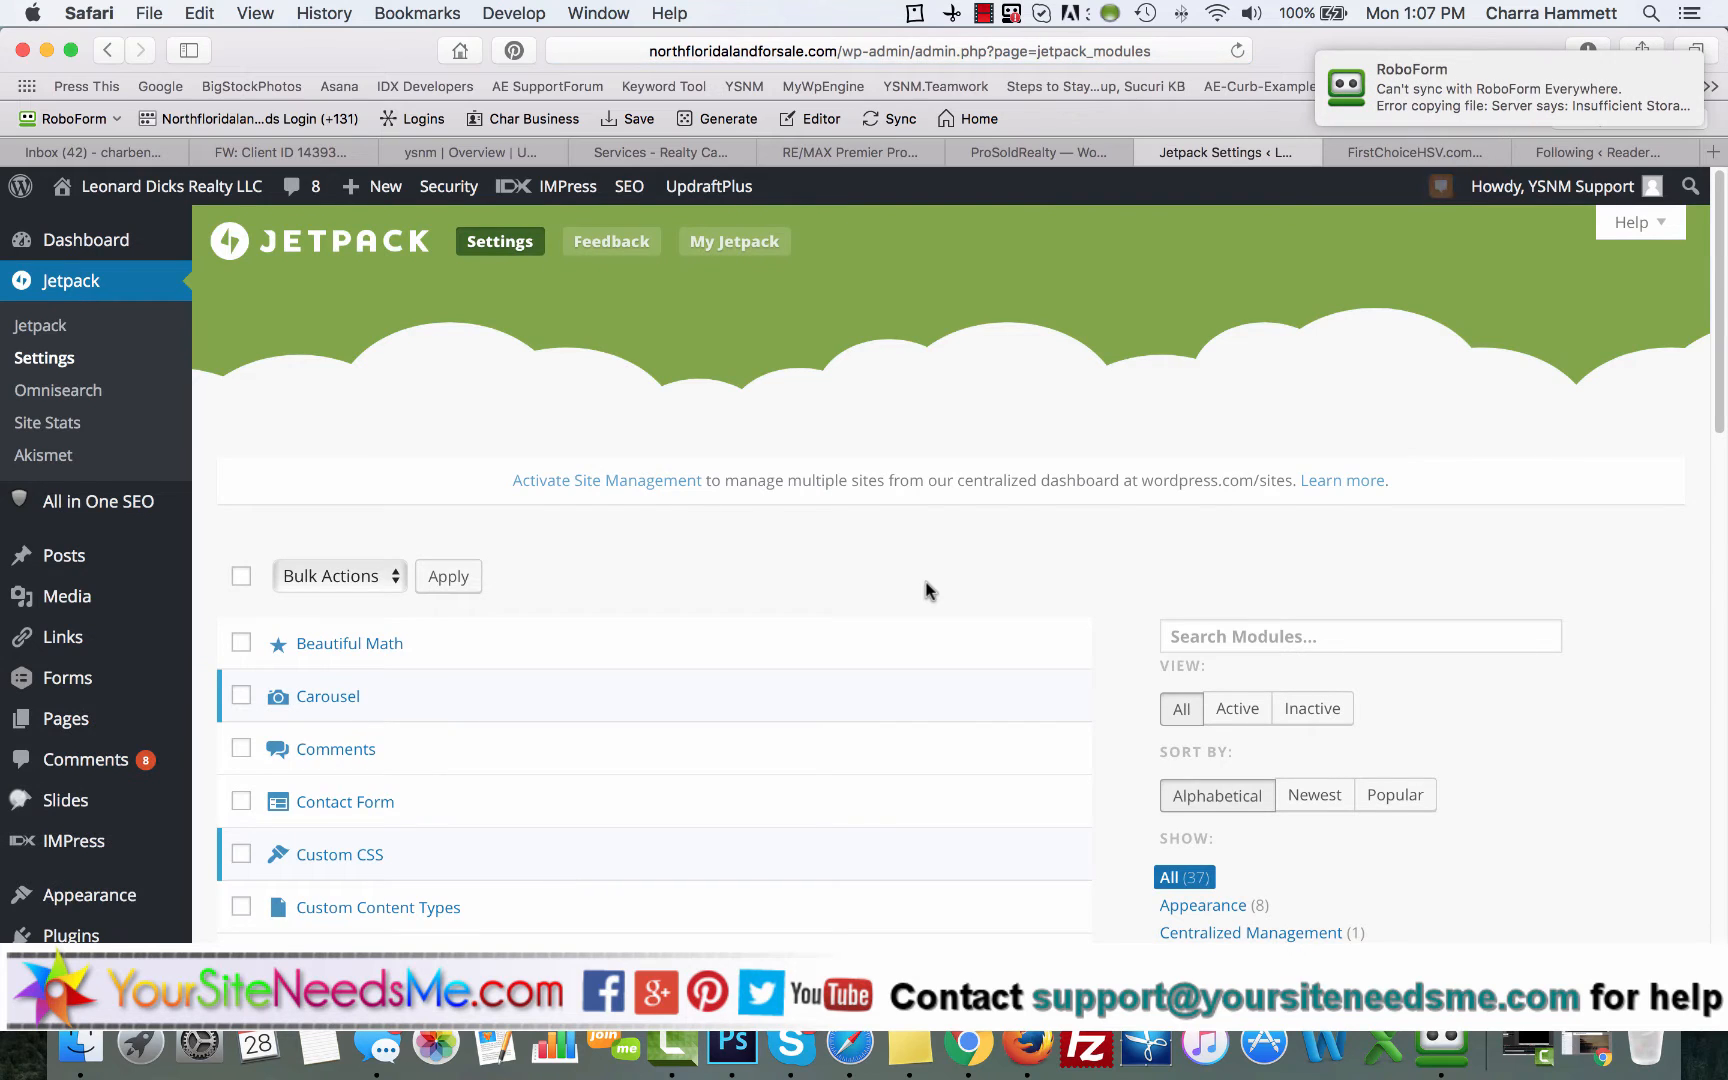
Step: Filter the Jetpack modules to the active ones and read the description of the JSON API module
scroll(926, 590, down, 3)
click(1236, 410)
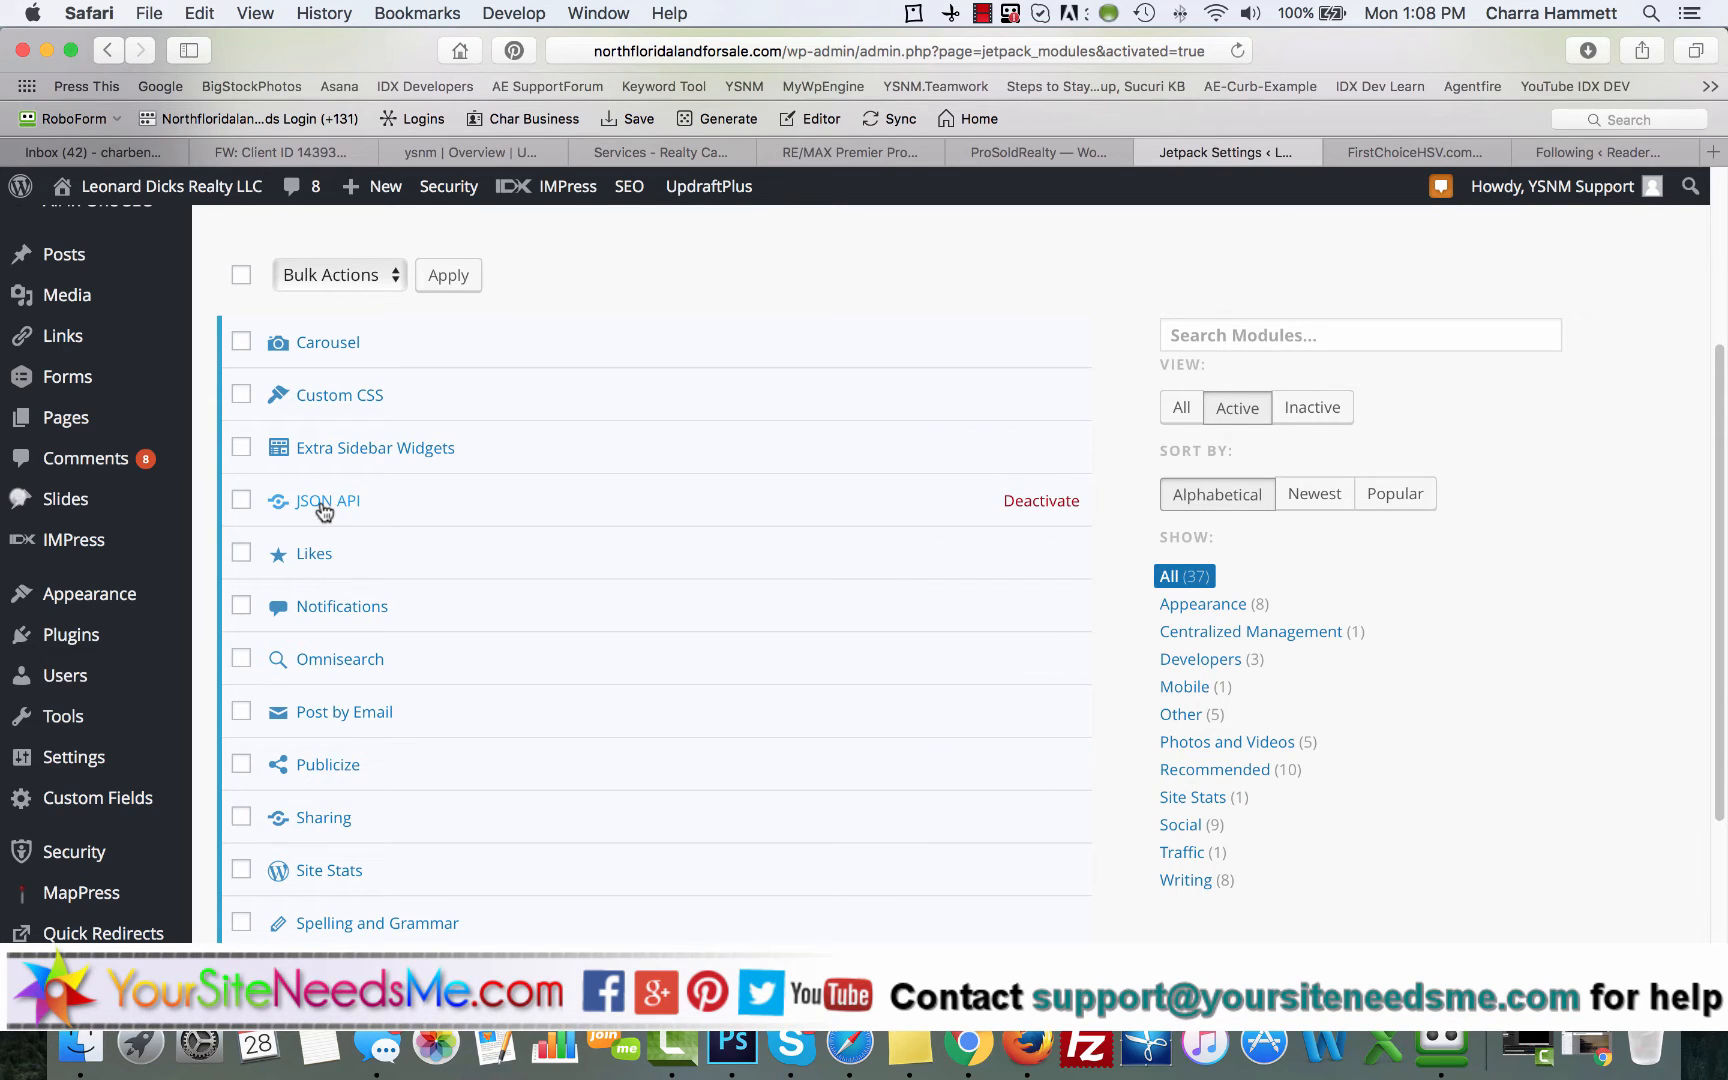
click(322, 502)
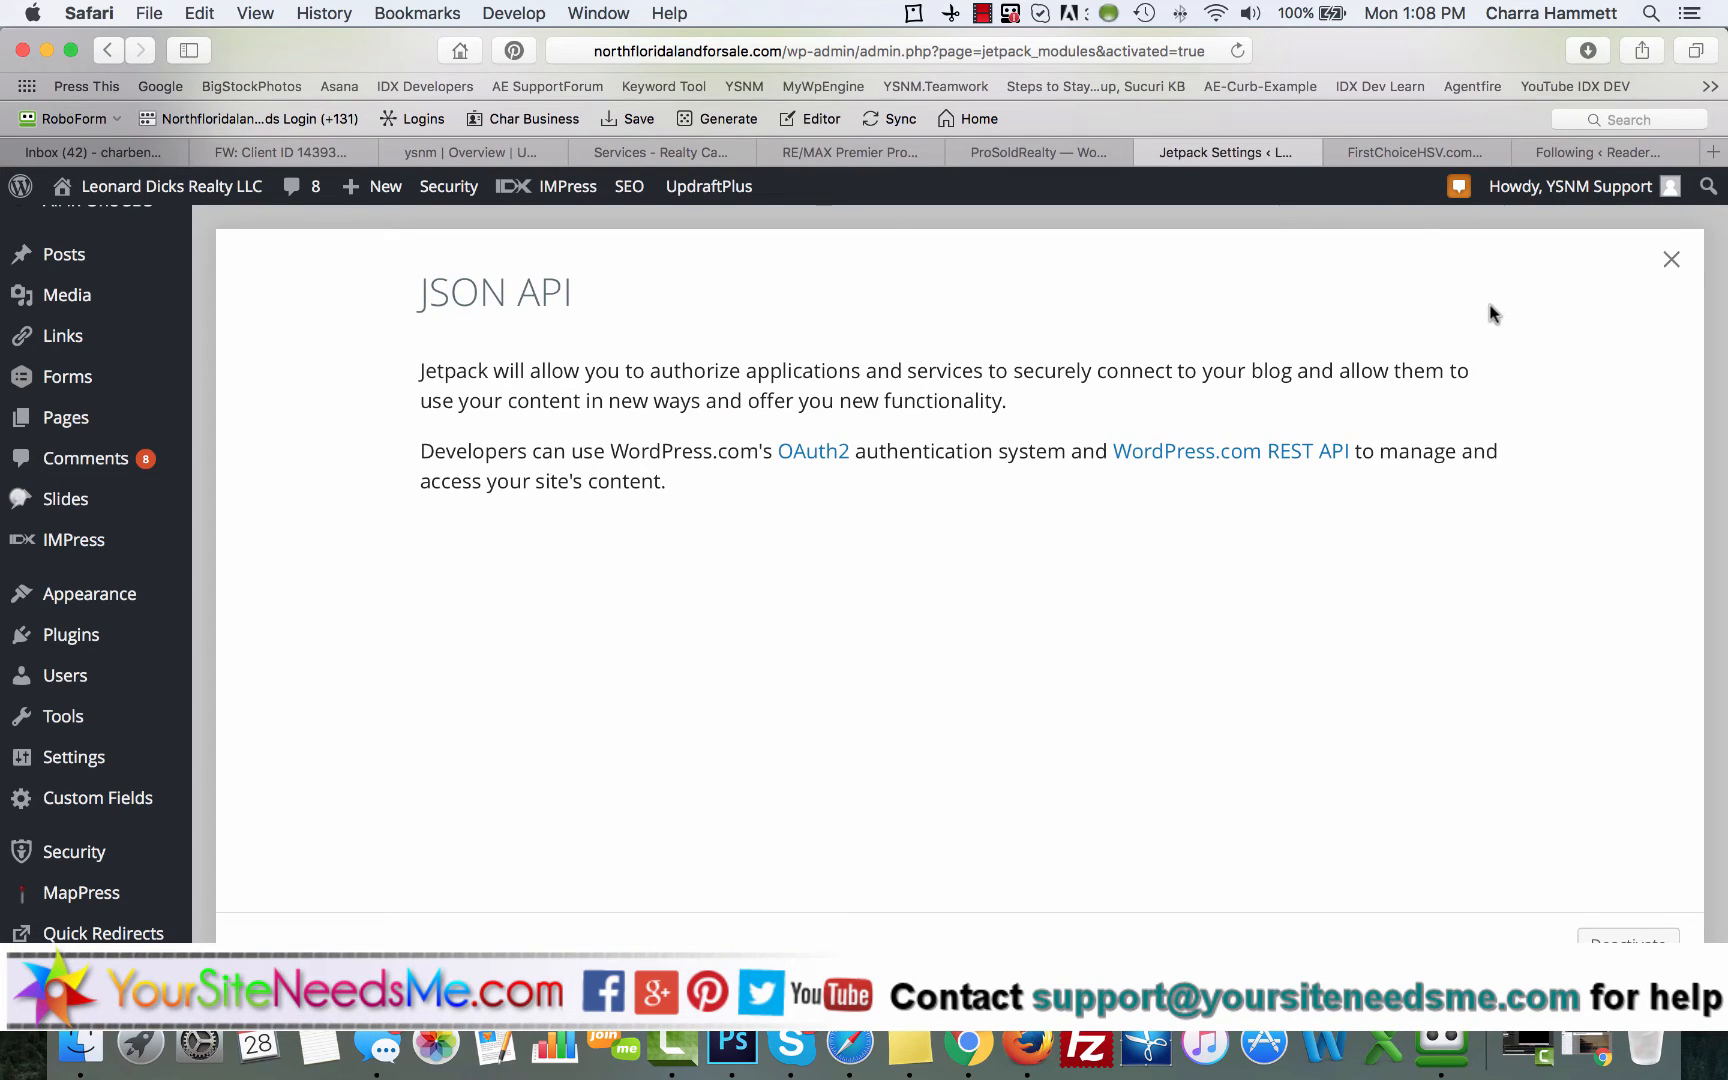
click(1665, 260)
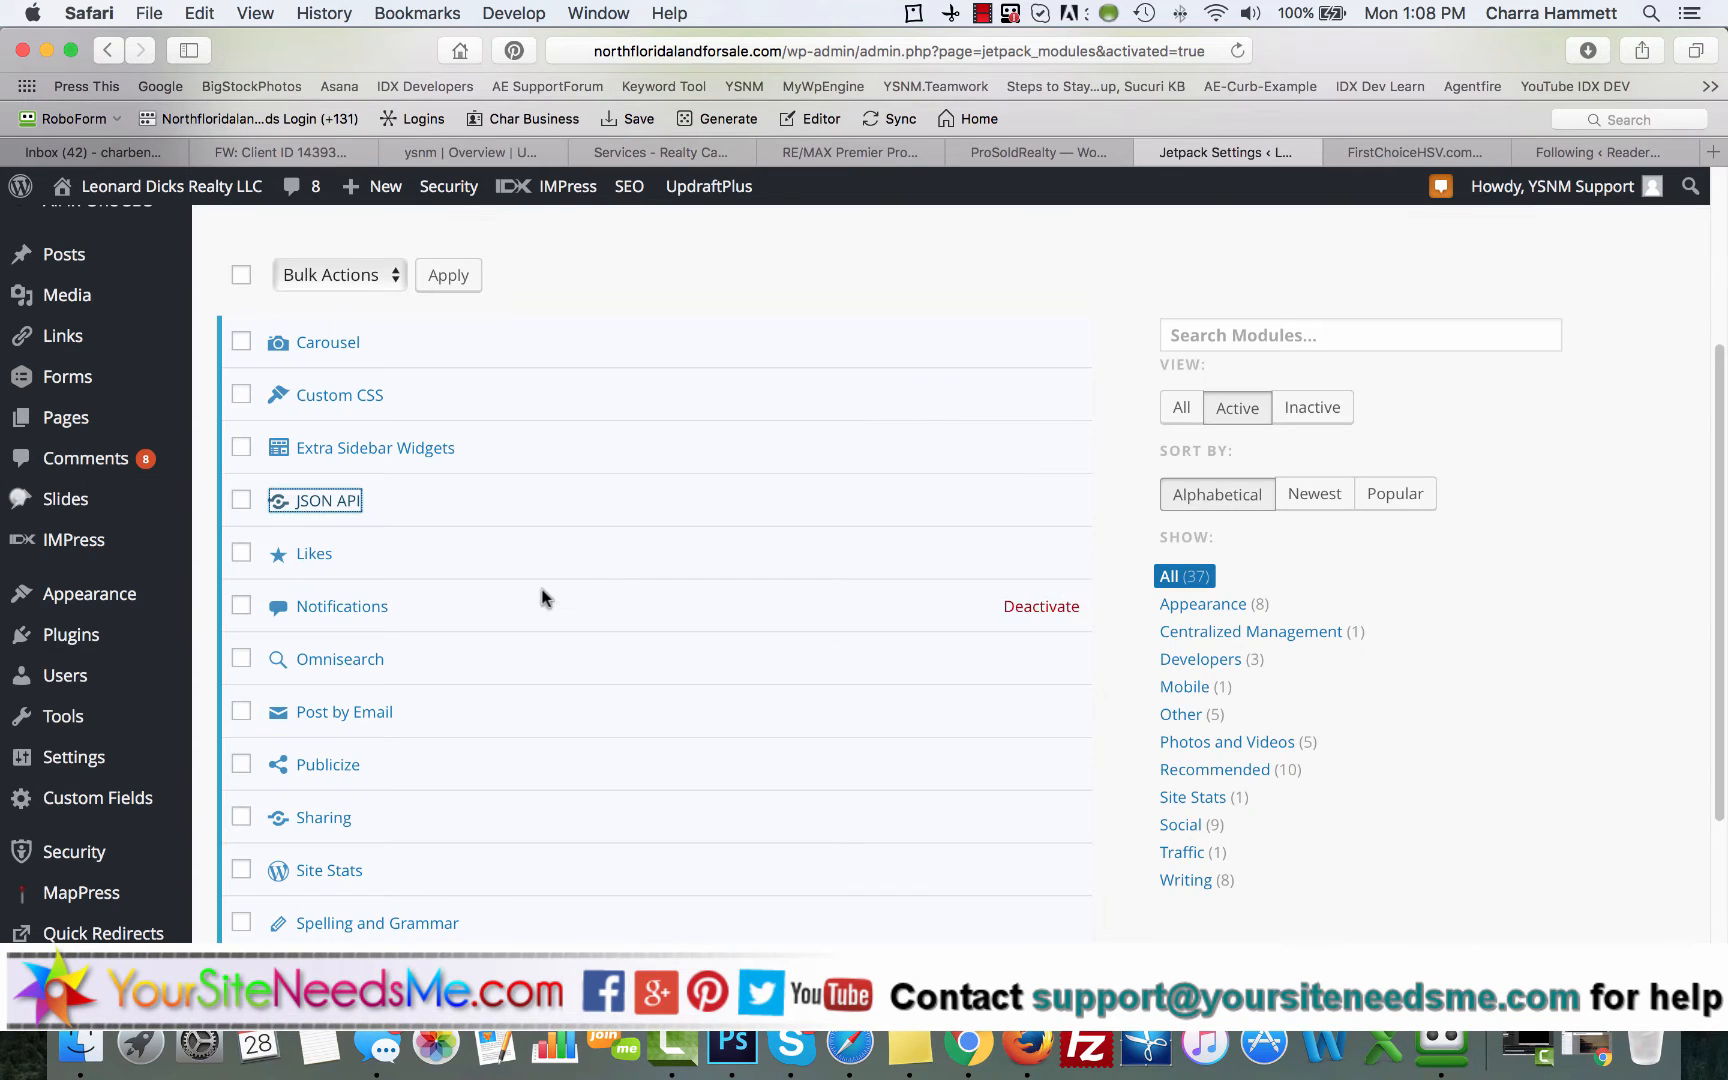
Step: Read the descriptions of the Extra Sidebar Widgets and Notifications modules, and select Notifications for a bulk action
click(341, 451)
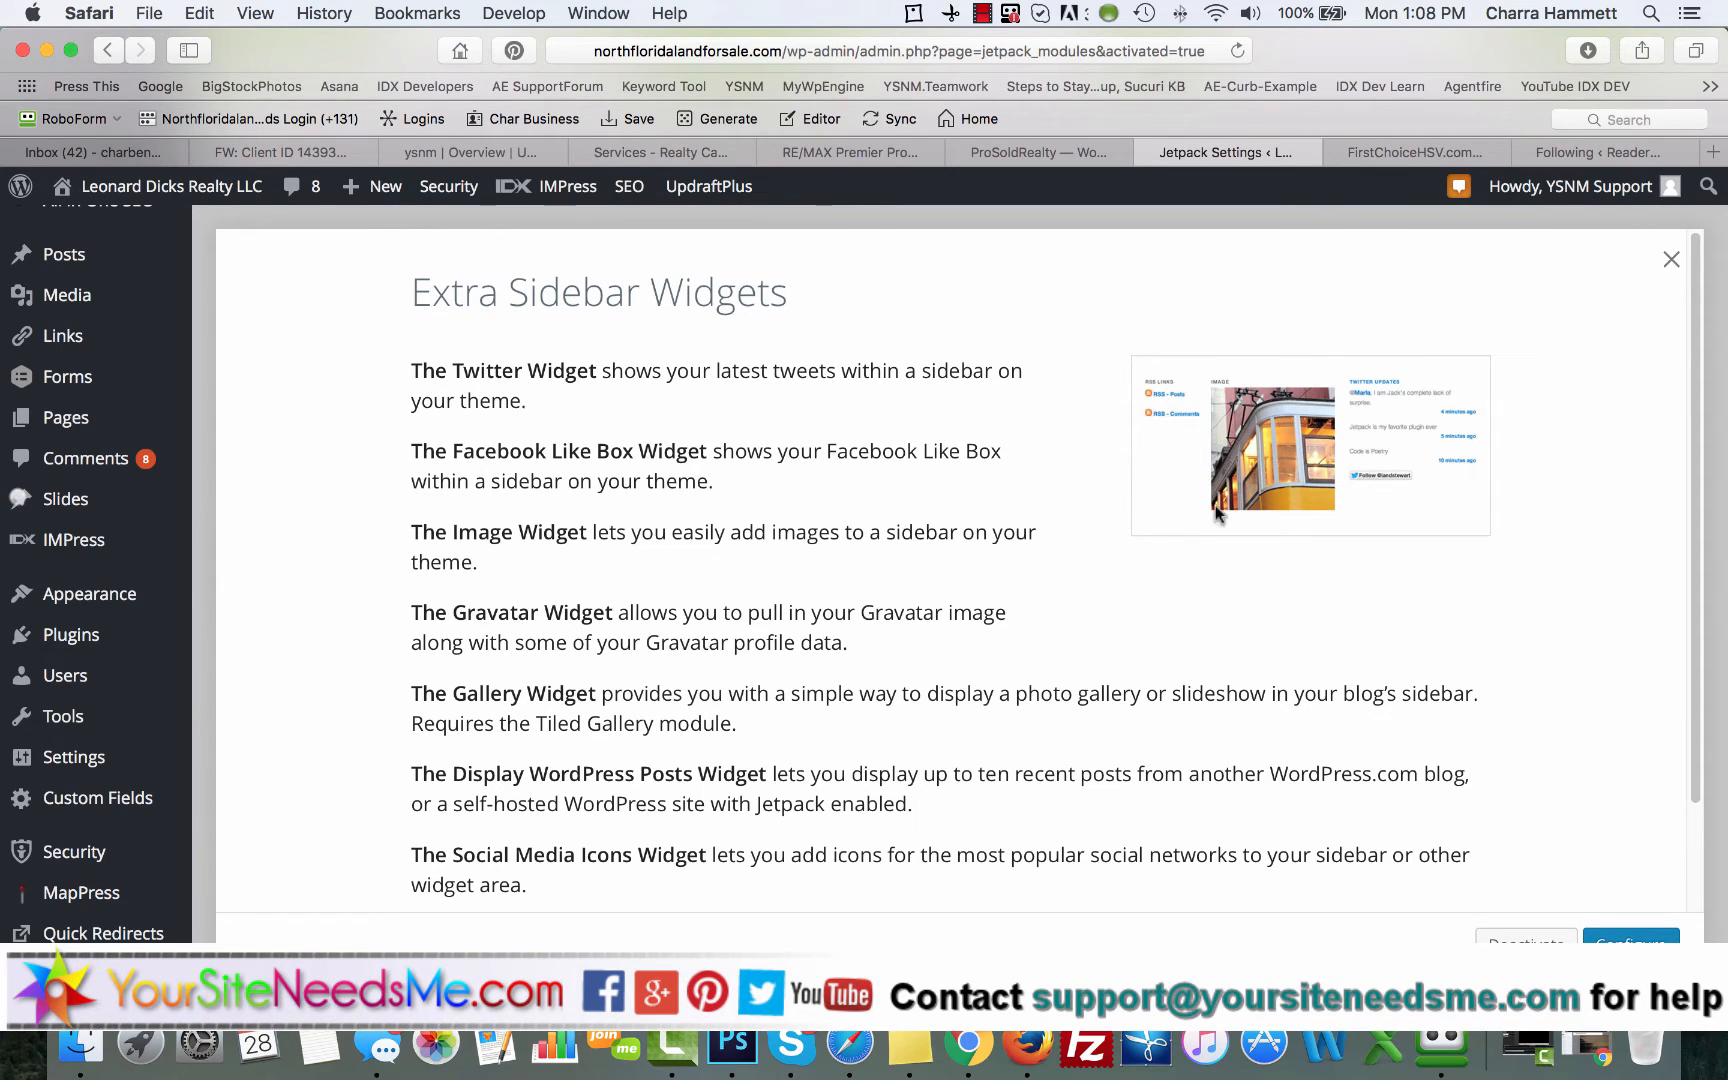
click(1665, 255)
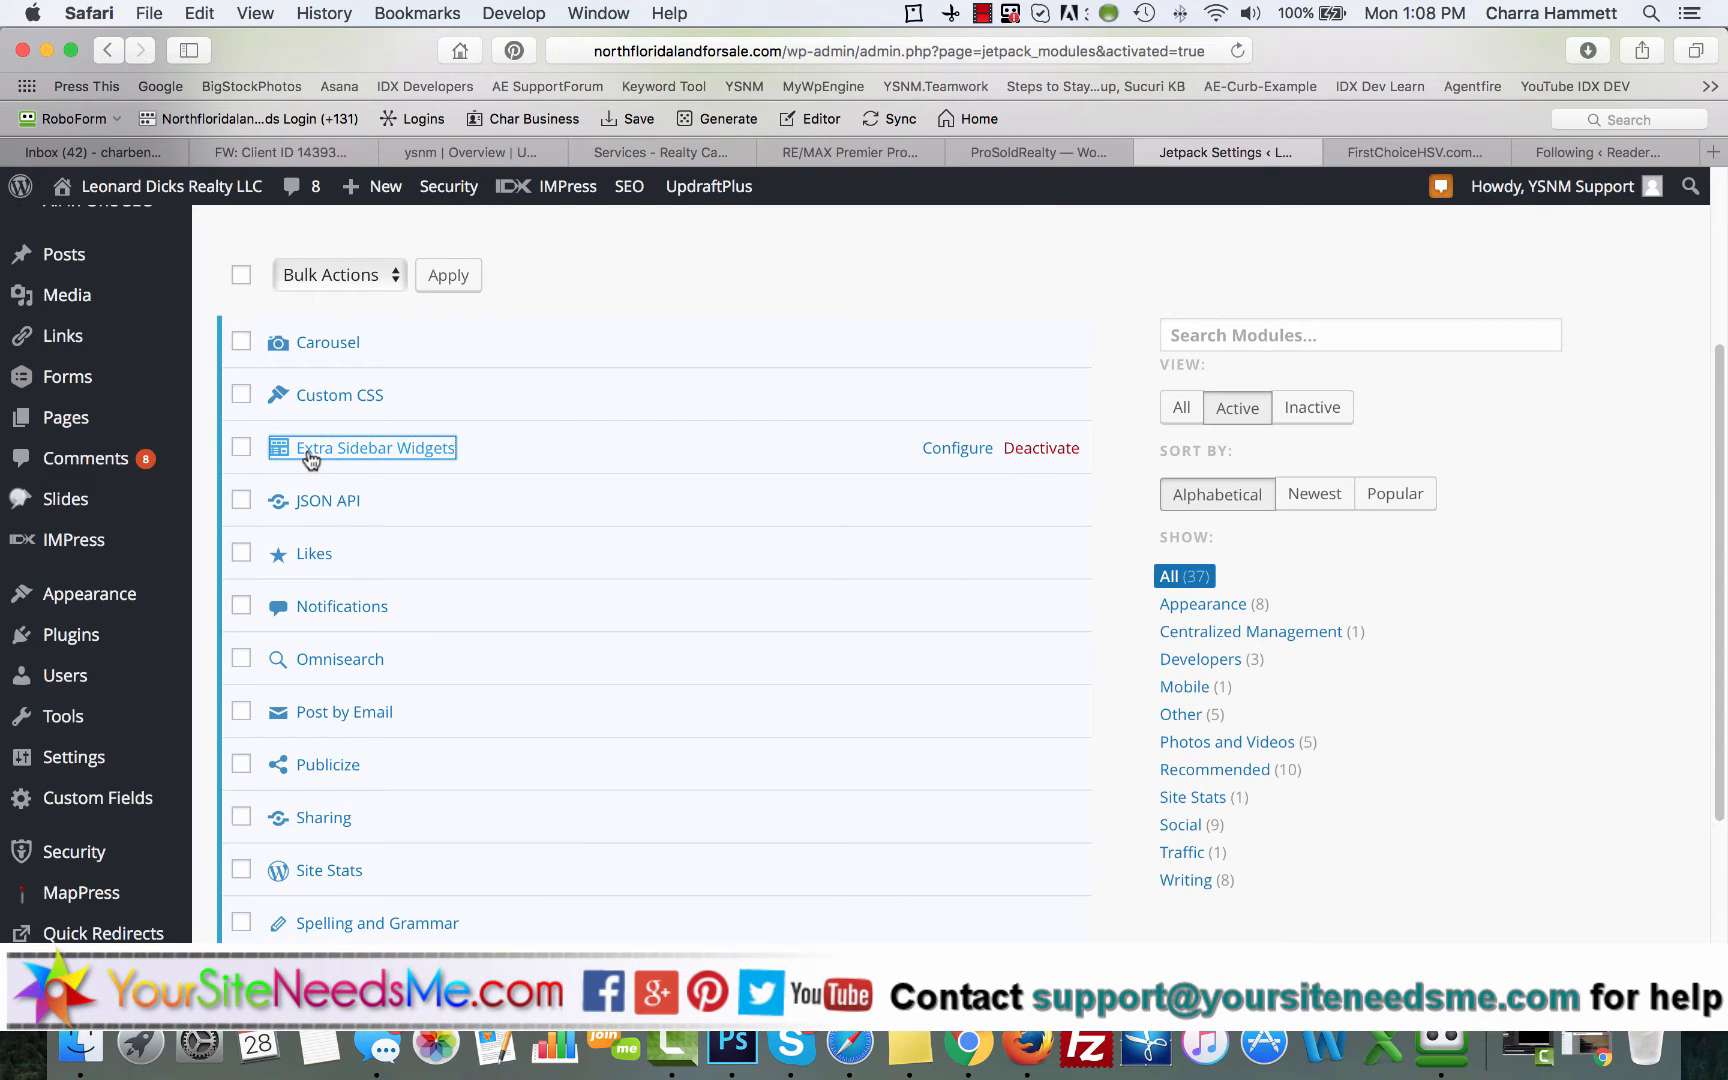
click(318, 607)
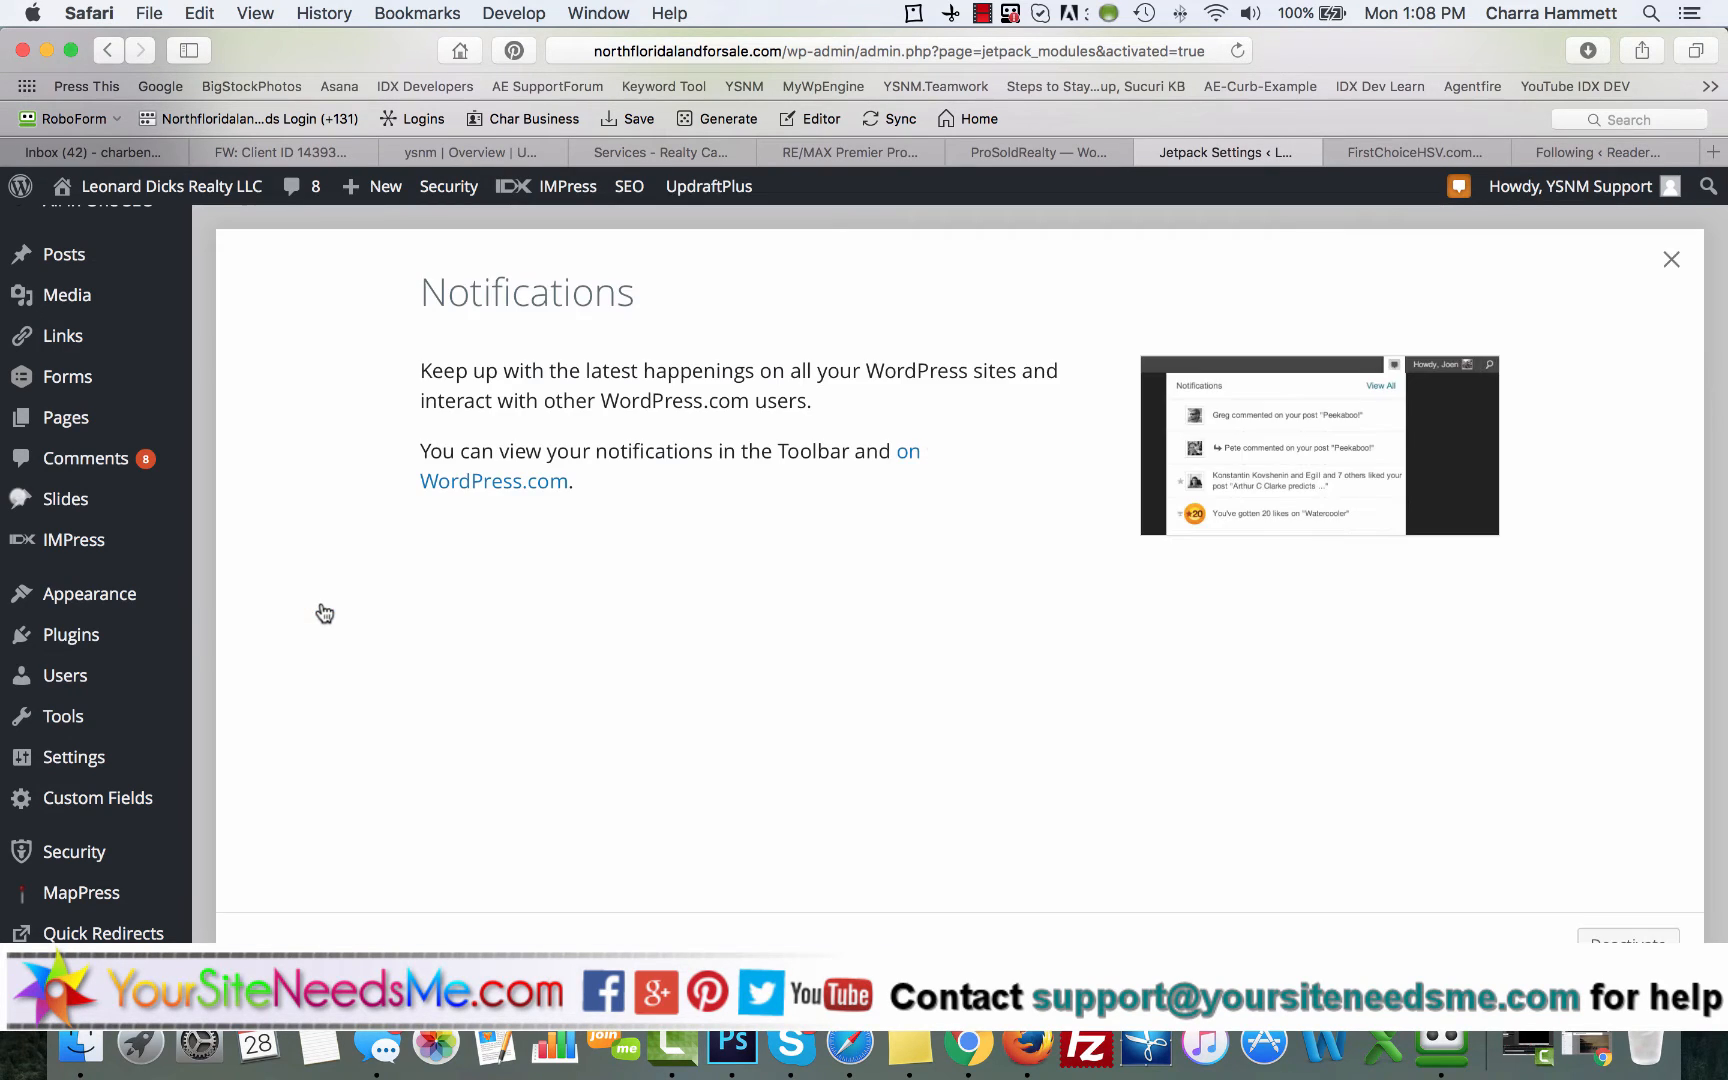
click(1672, 260)
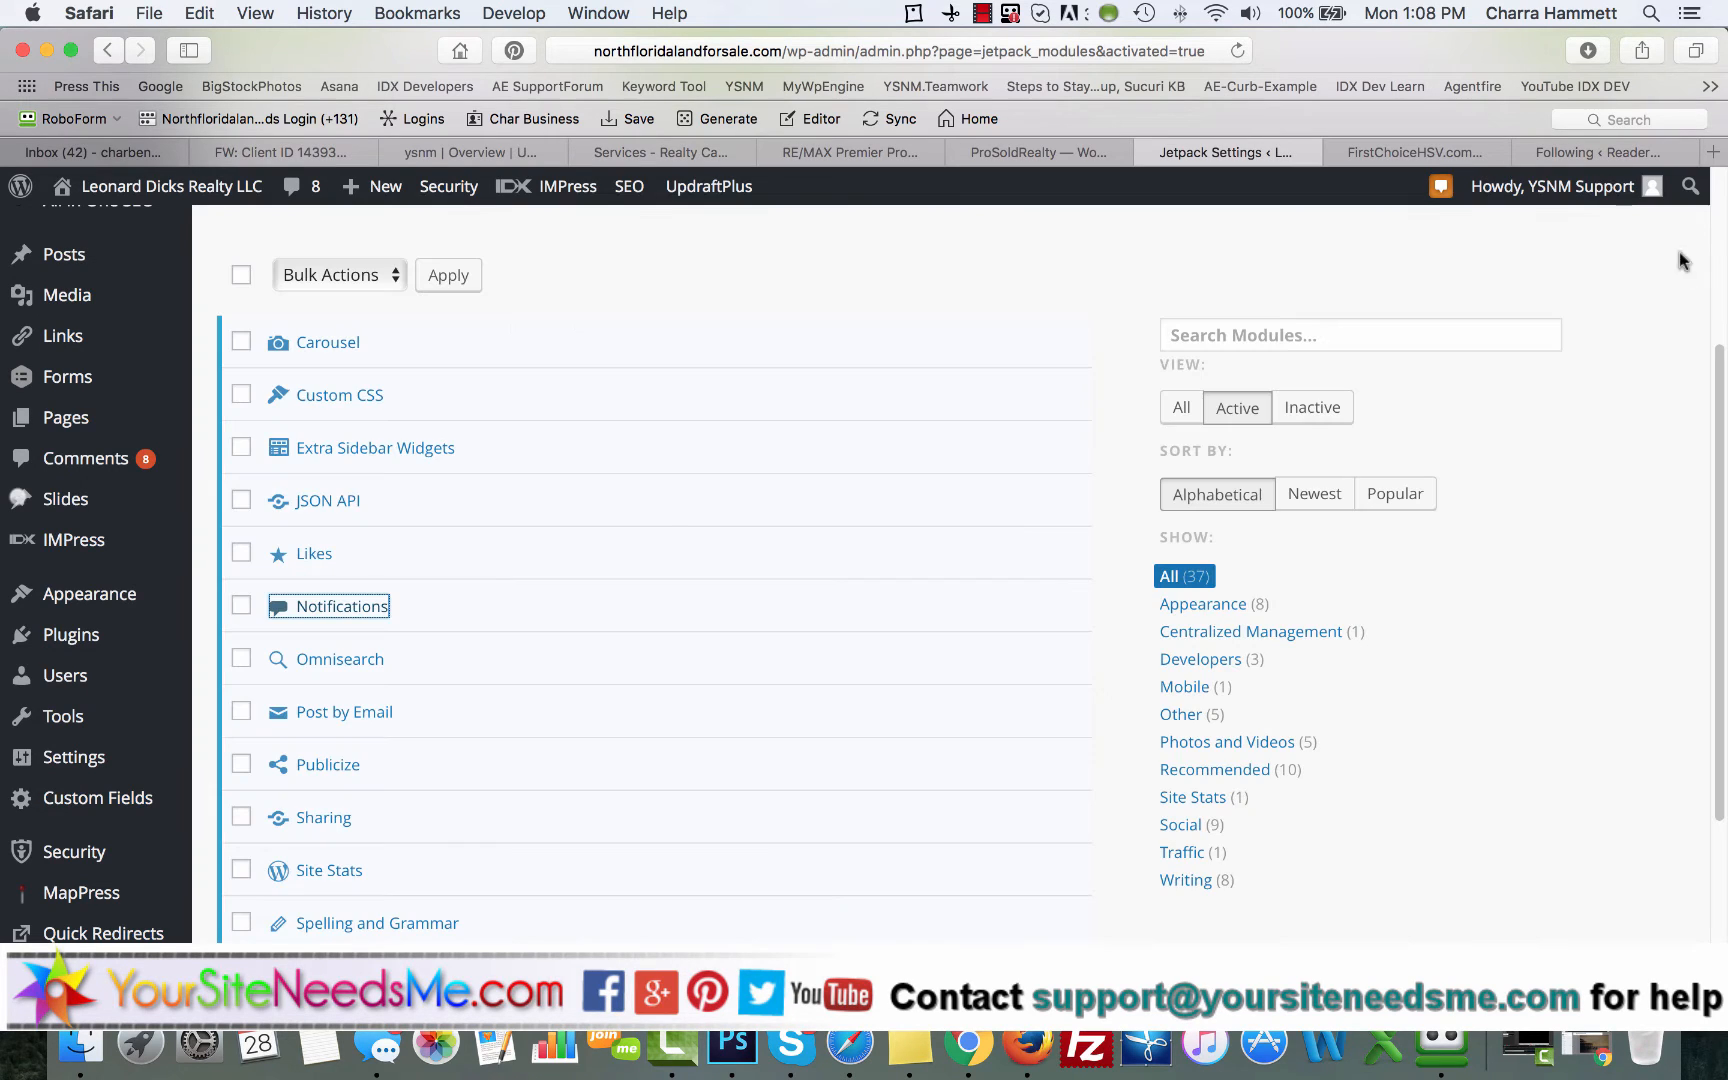
click(241, 607)
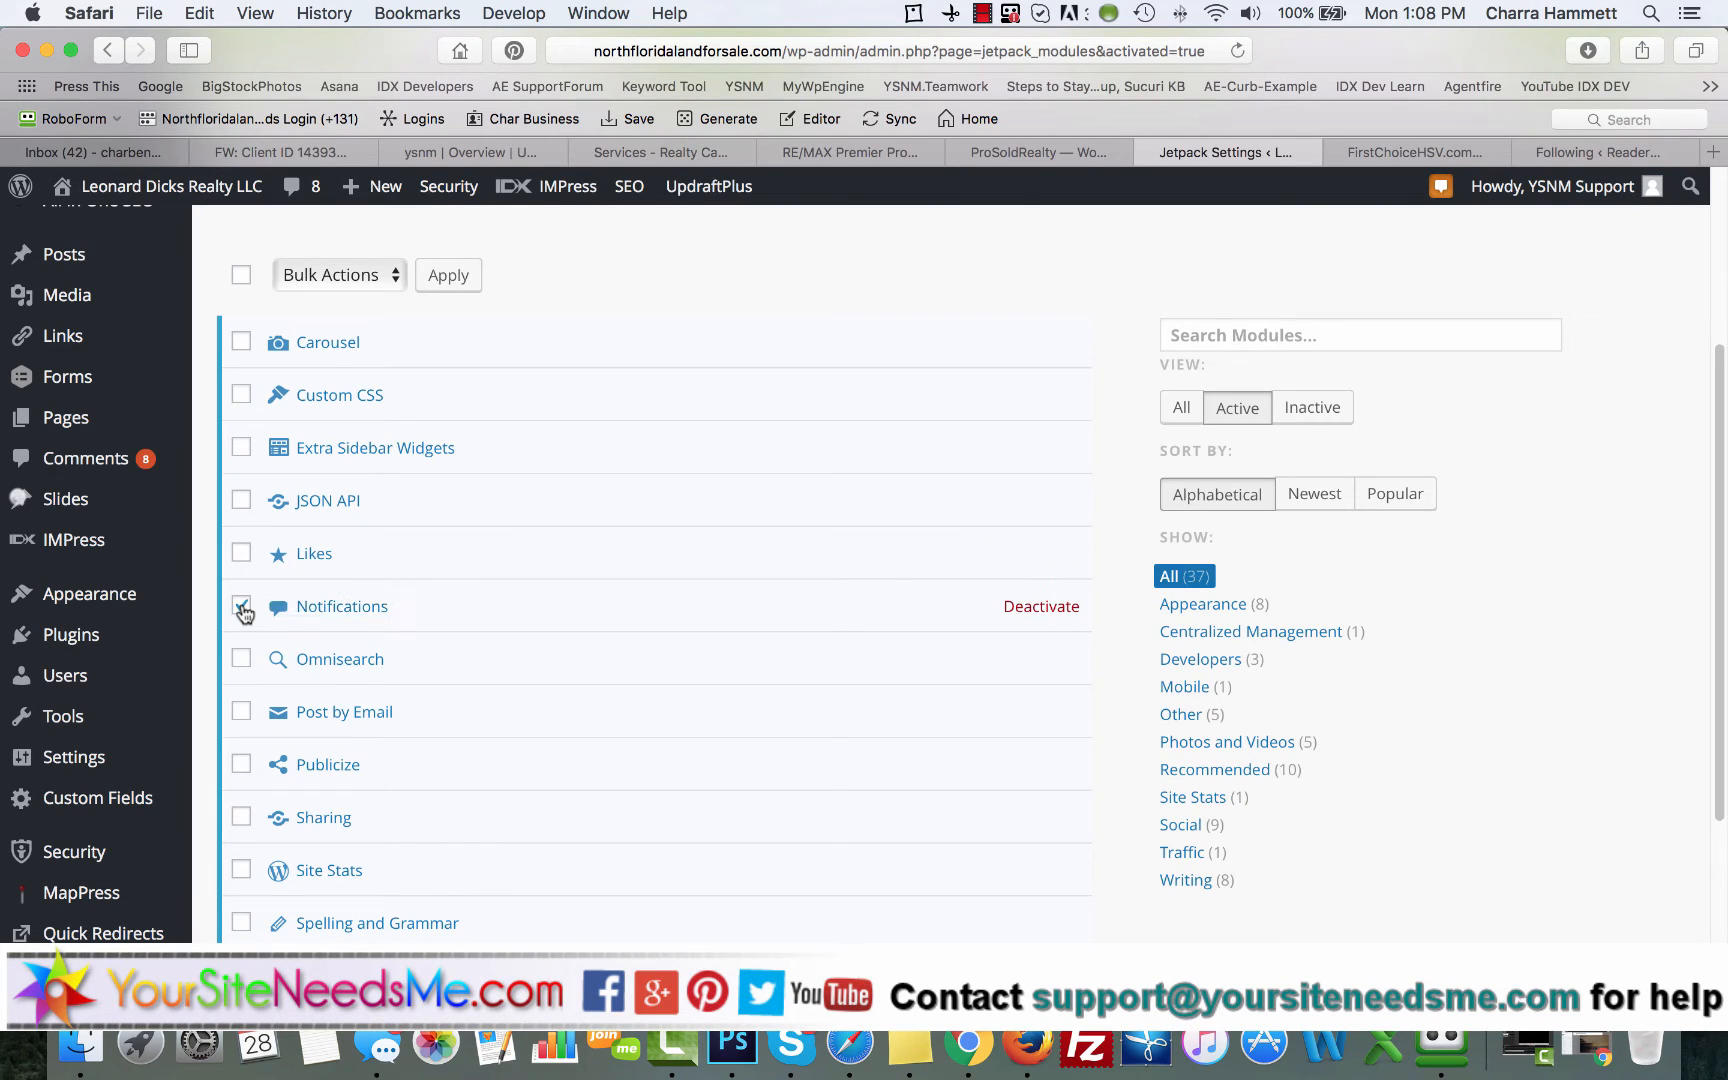
Step: Read the description of the Custom CSS module and add it to the selection, leaving Carousel unselected
click(334, 398)
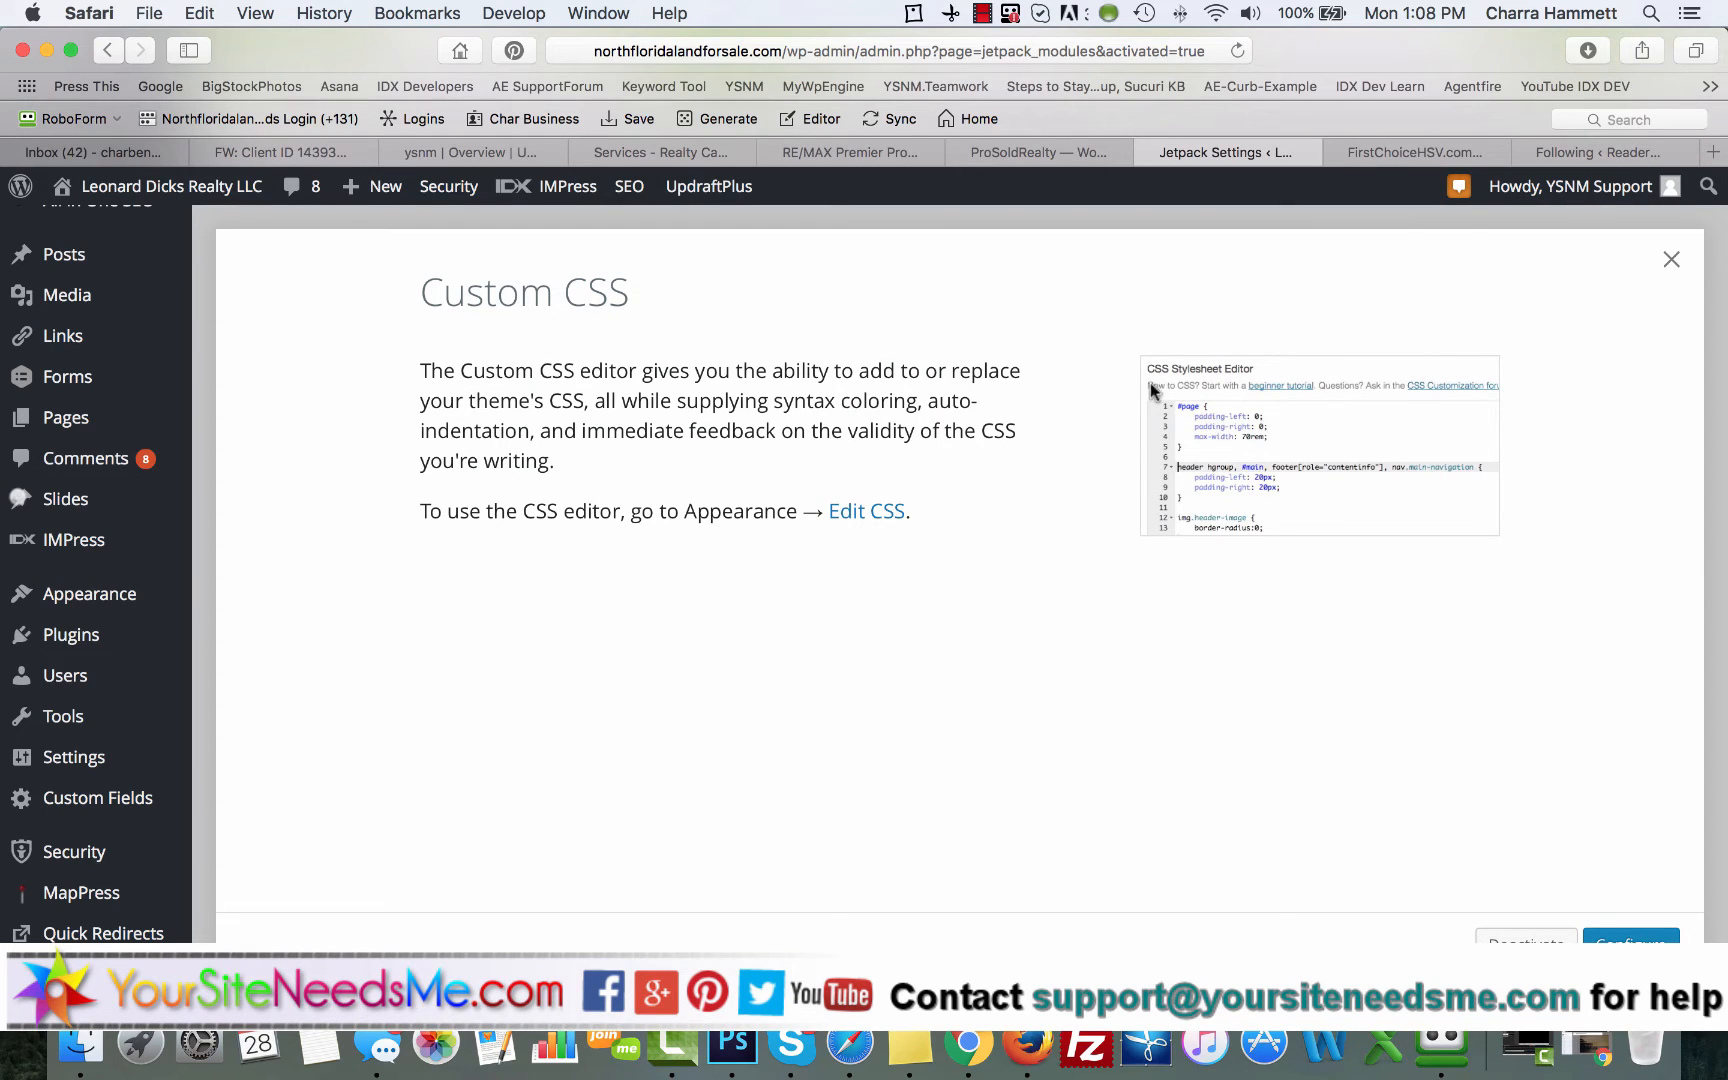
click(1671, 259)
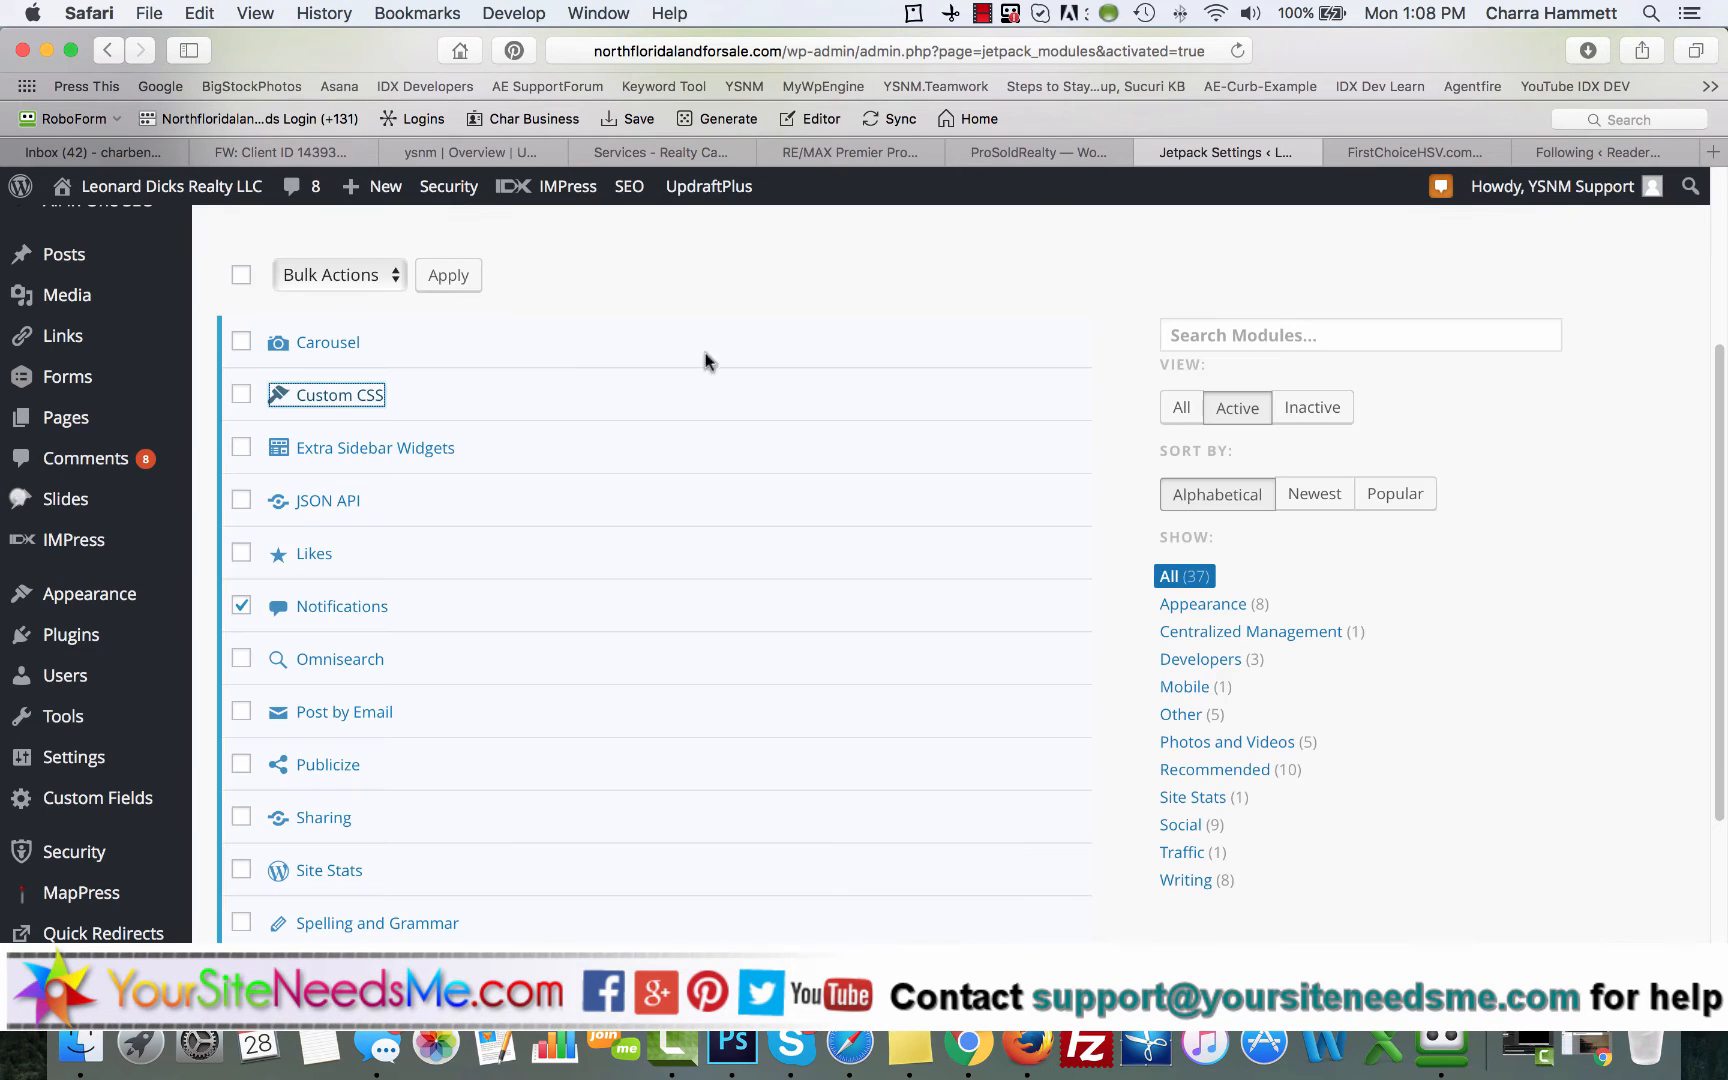
click(241, 342)
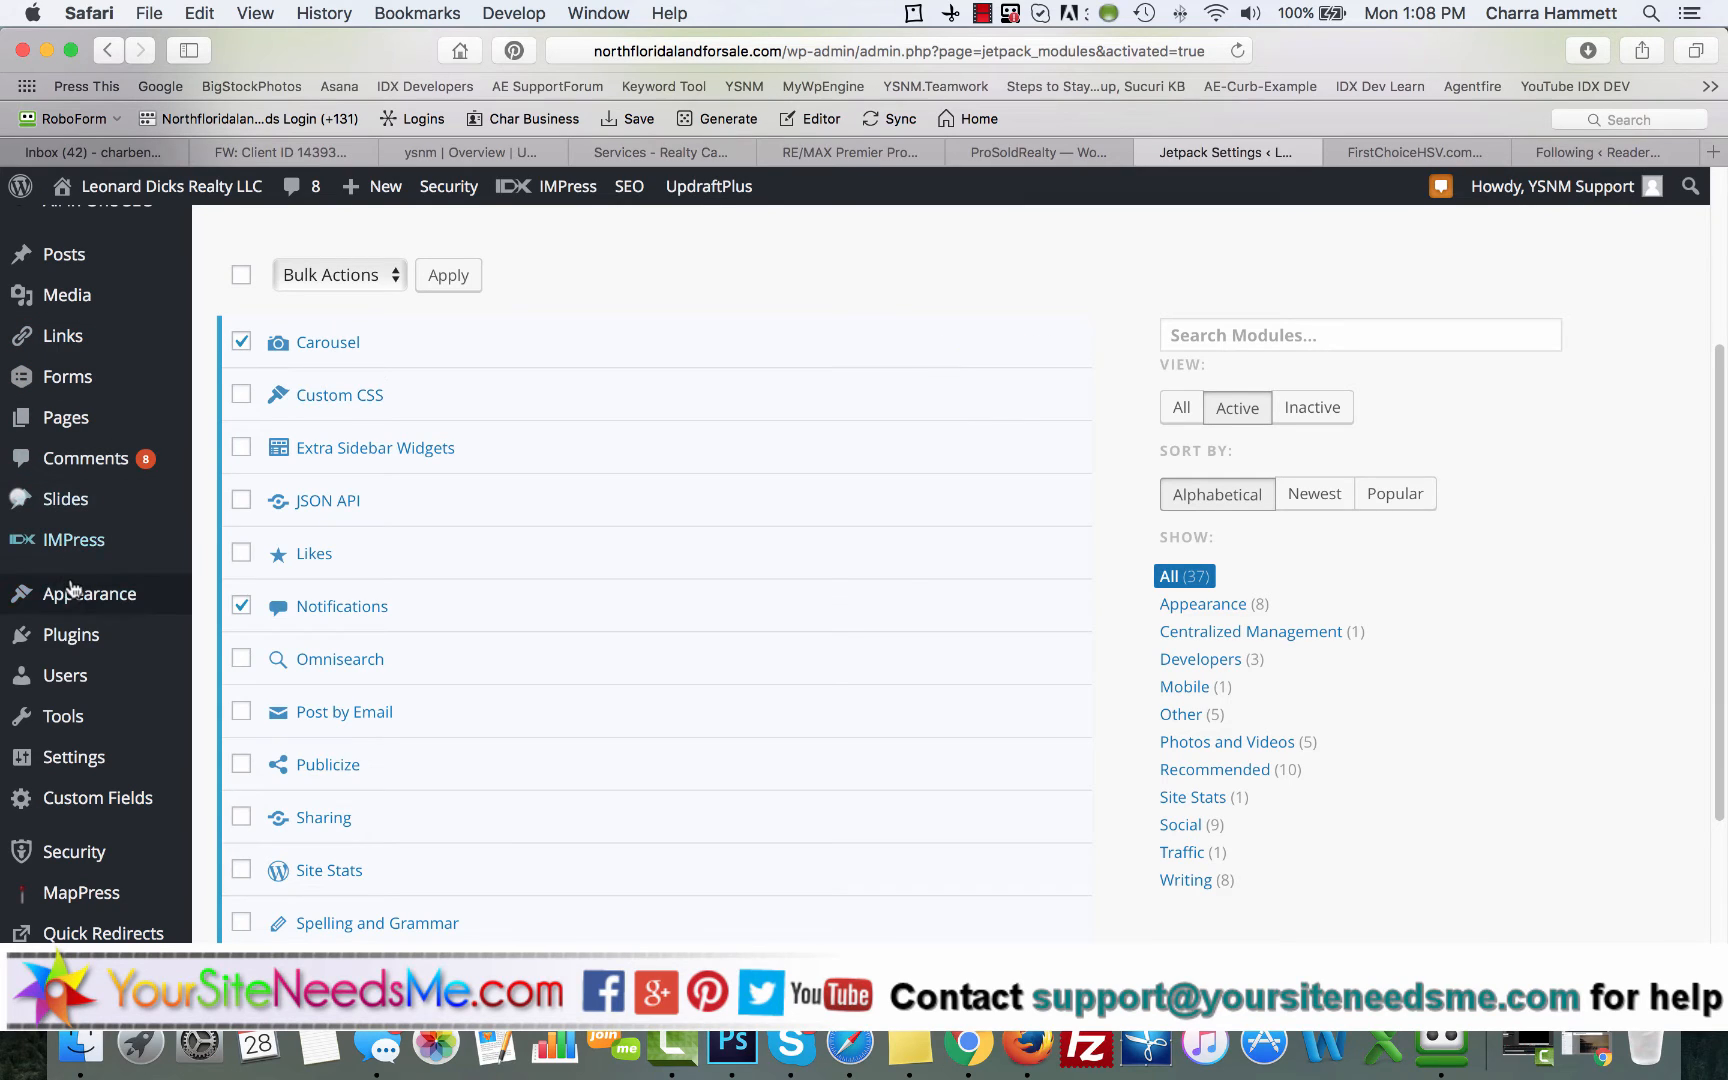
mouse_move(72, 592)
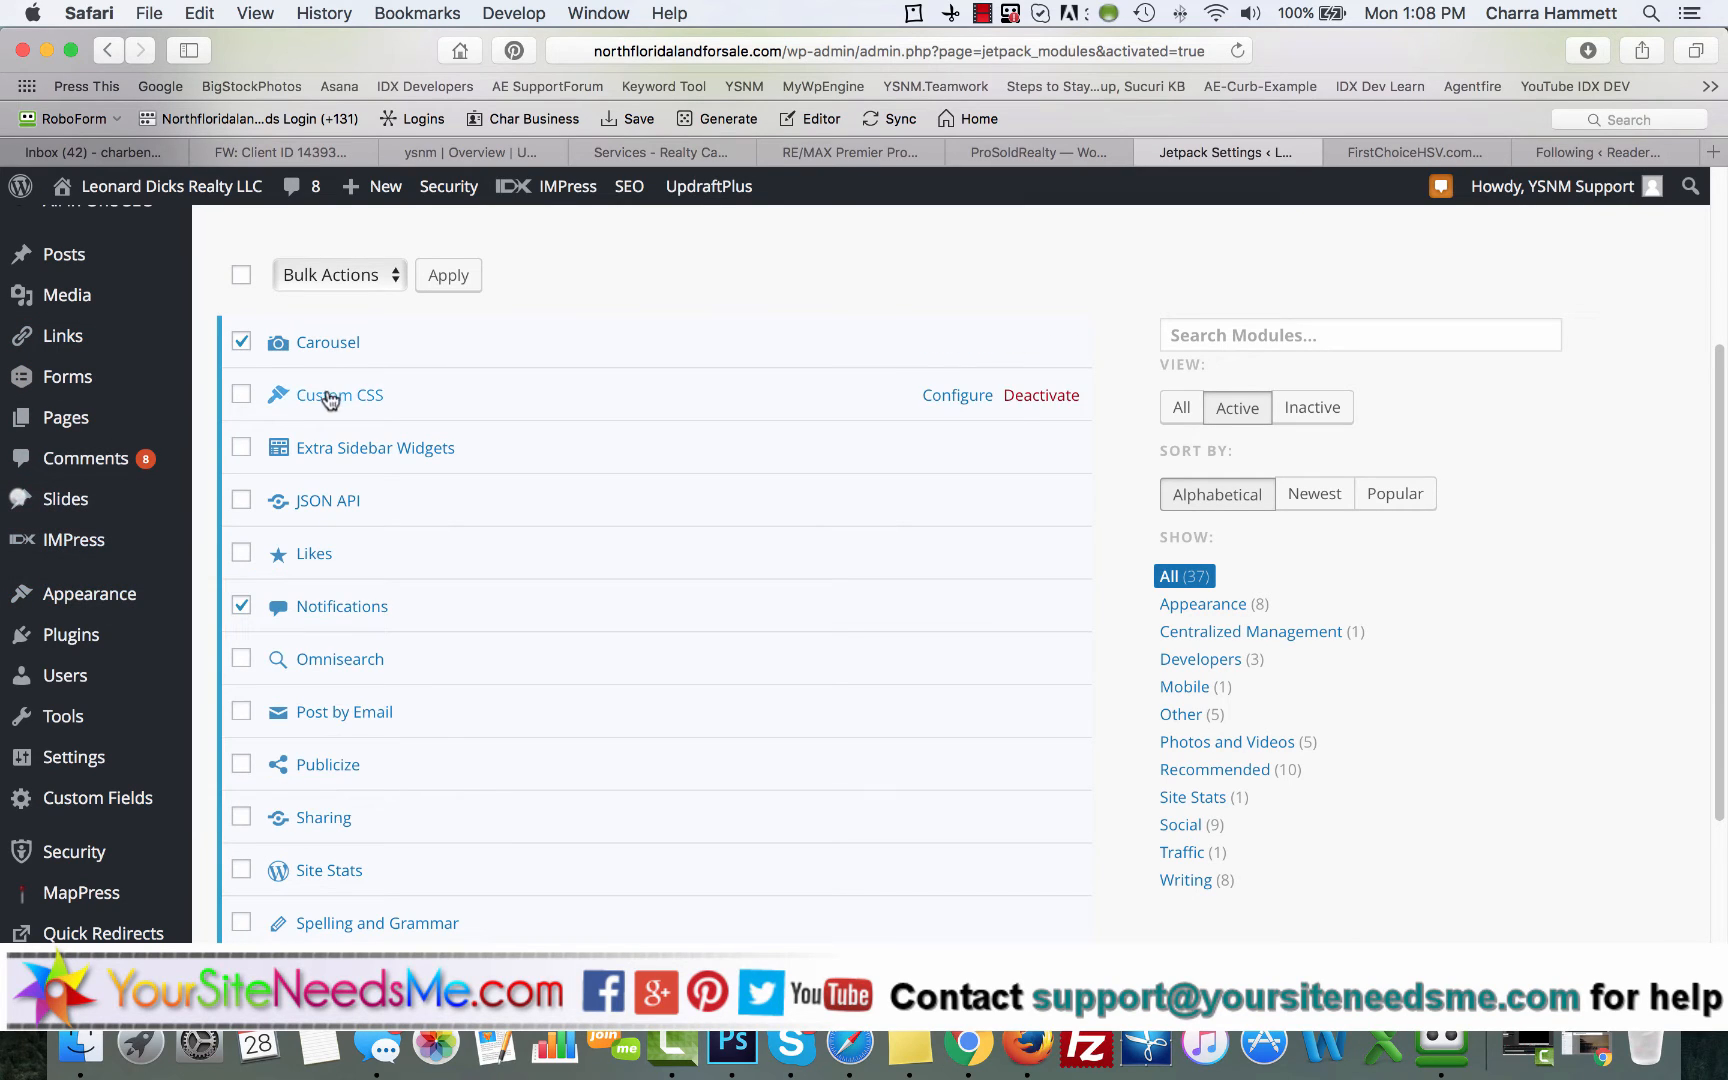
click(242, 343)
click(240, 393)
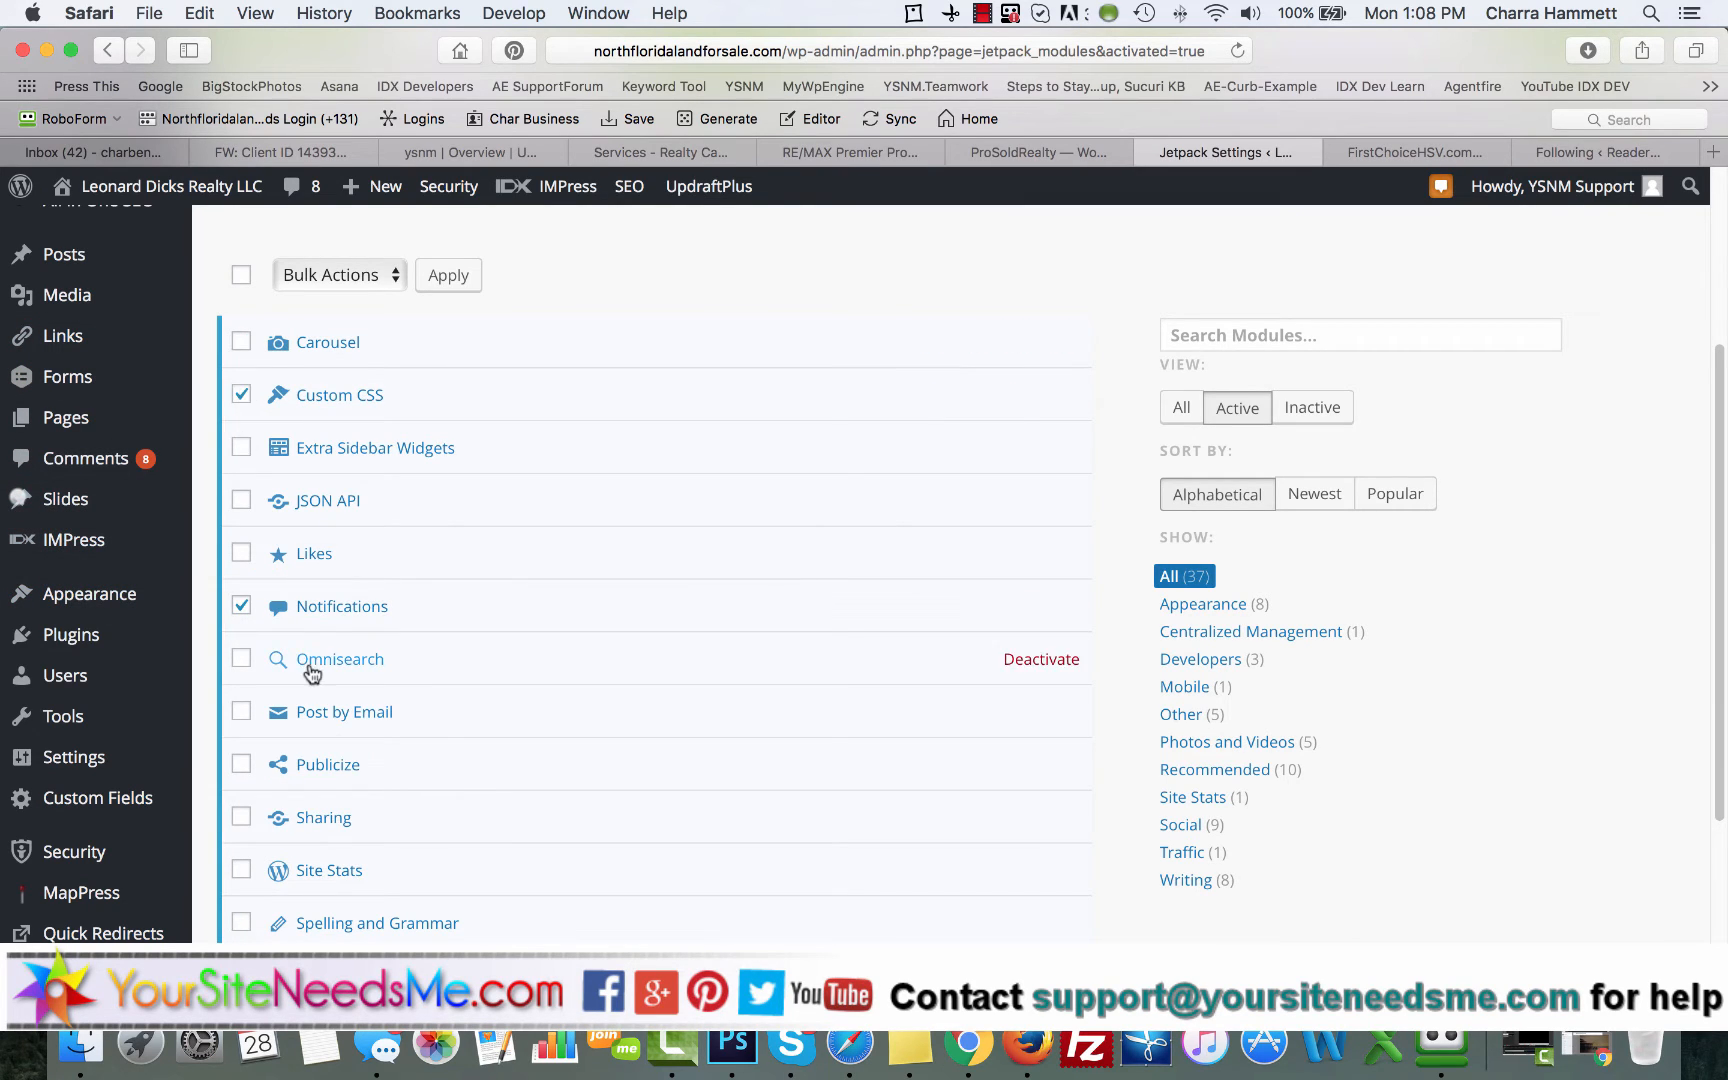
Step: Read the descriptions of the Omnisearch and Post by Email modules and add both to the selection
scroll(309, 665, down, 3)
click(341, 427)
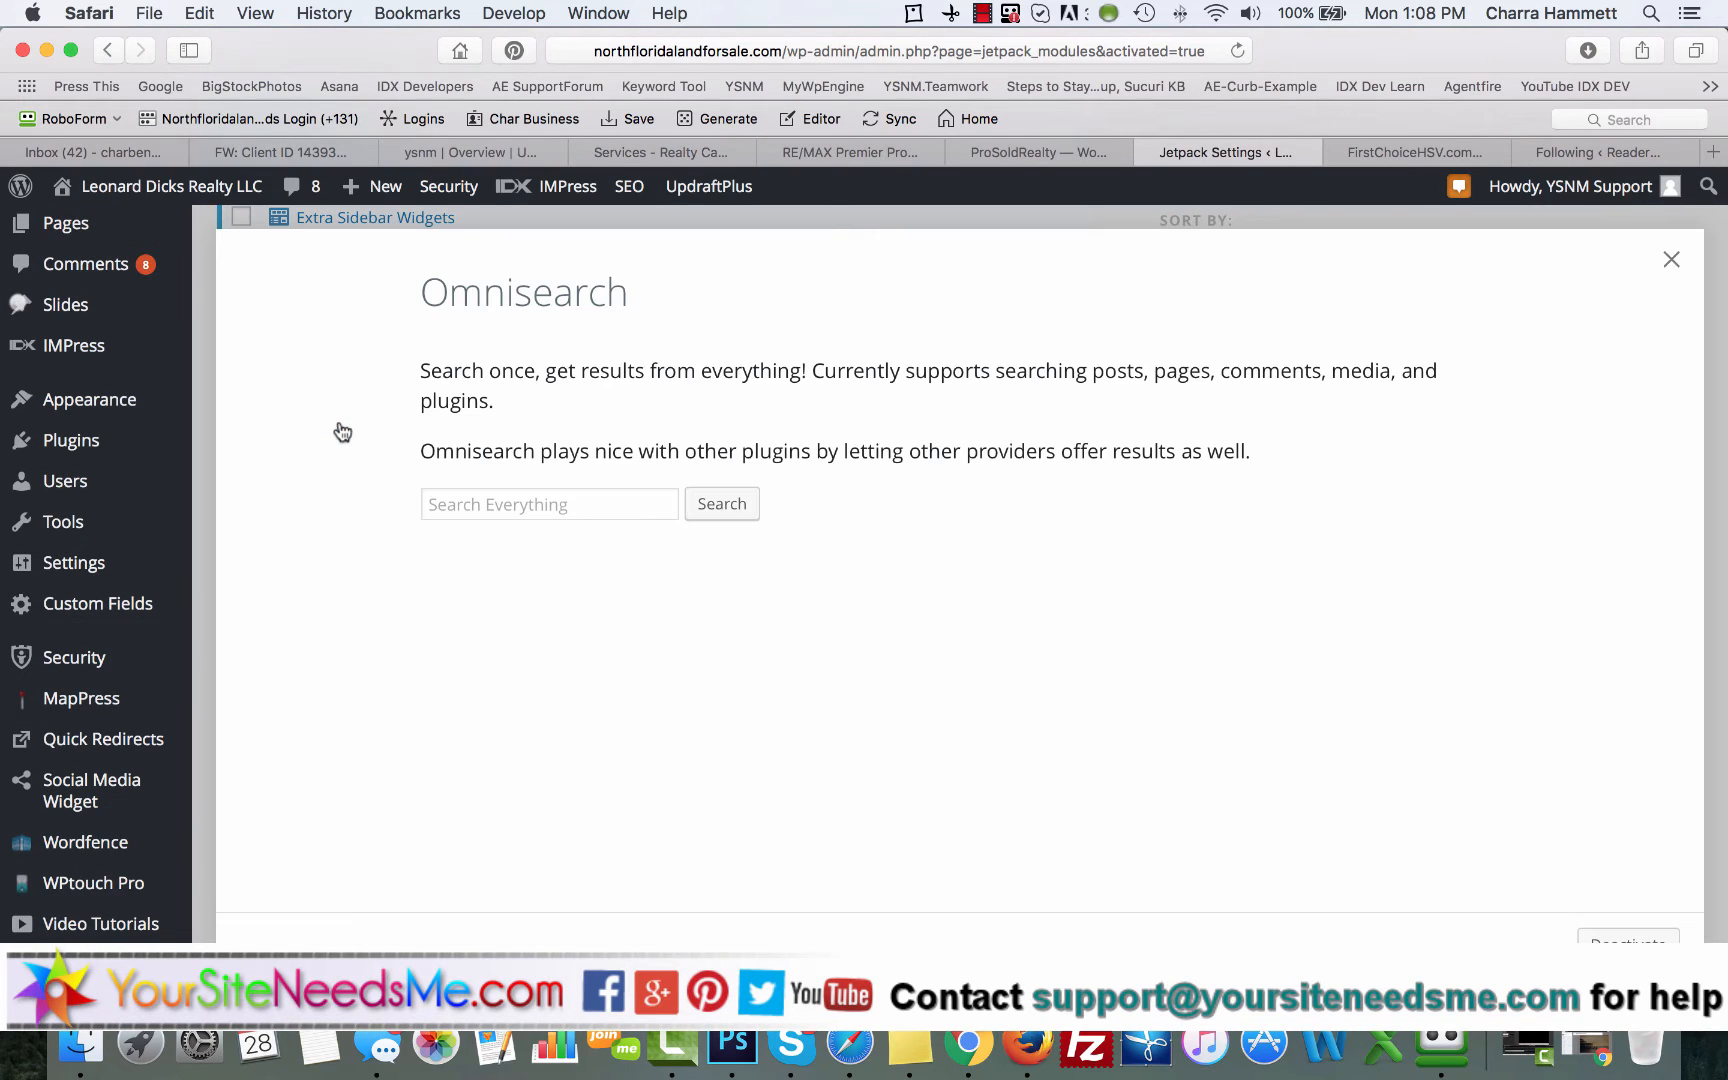
click(1669, 262)
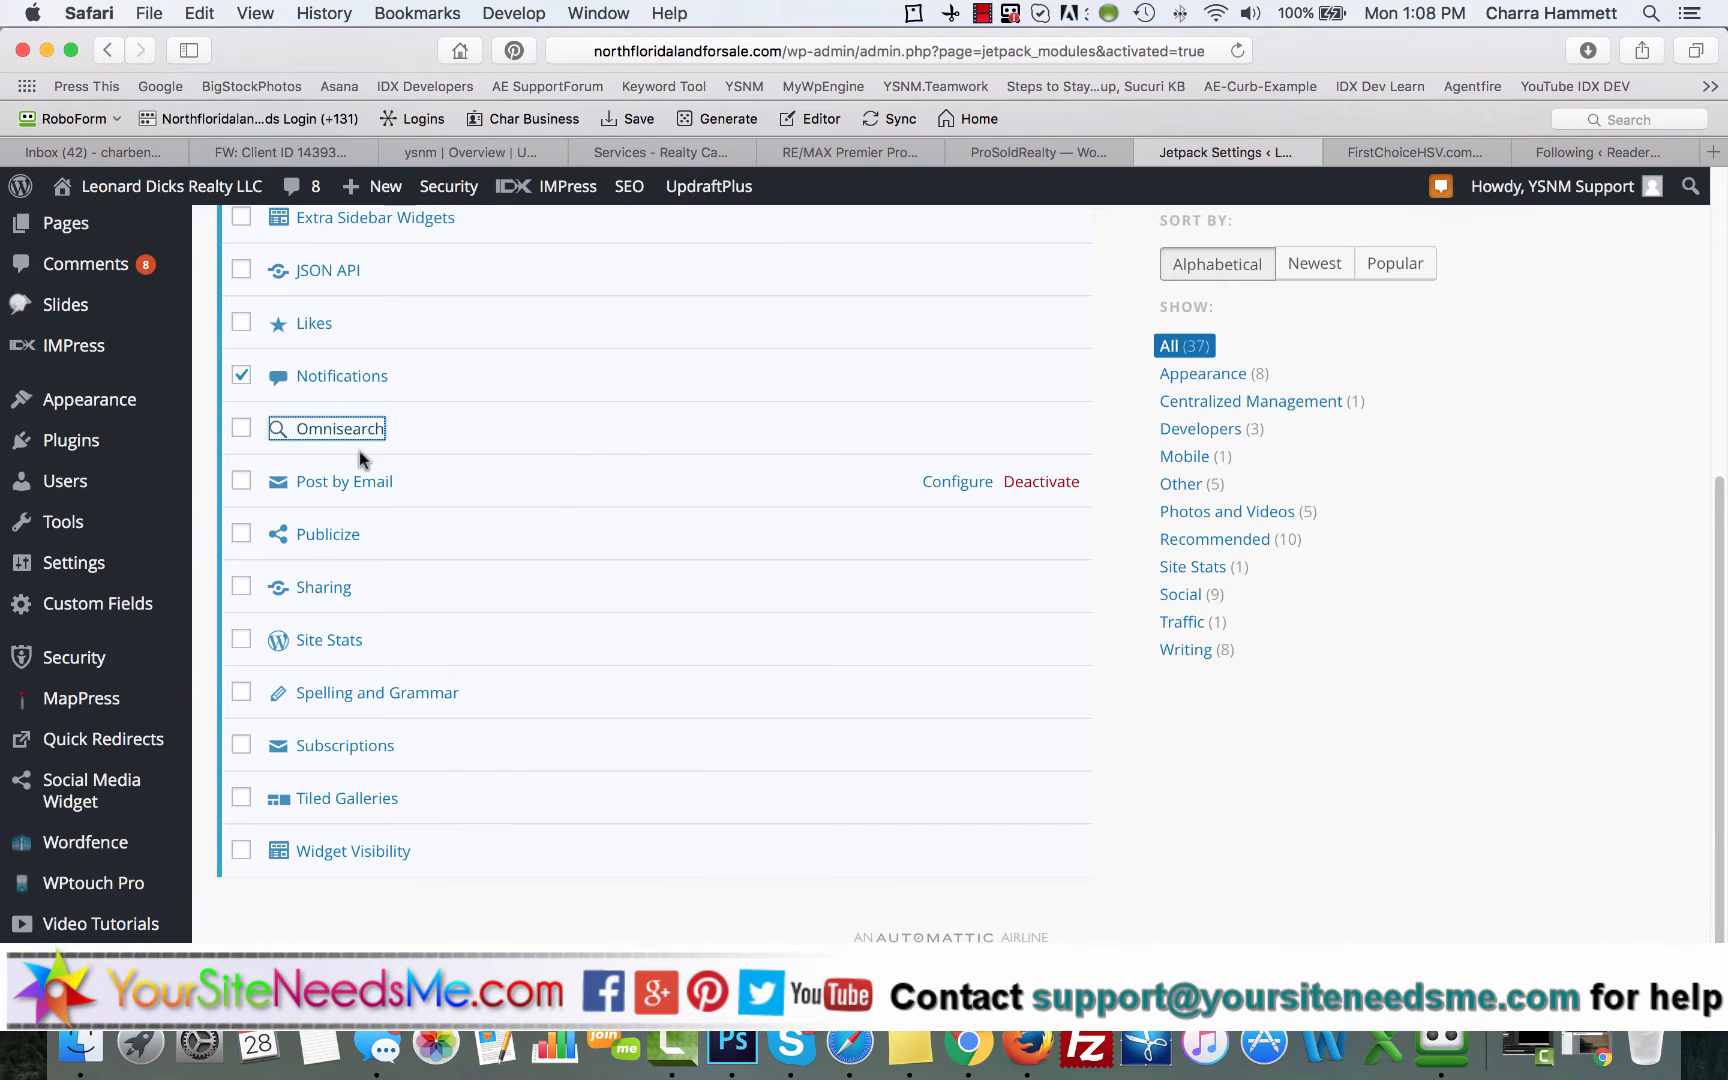
click(242, 430)
click(355, 485)
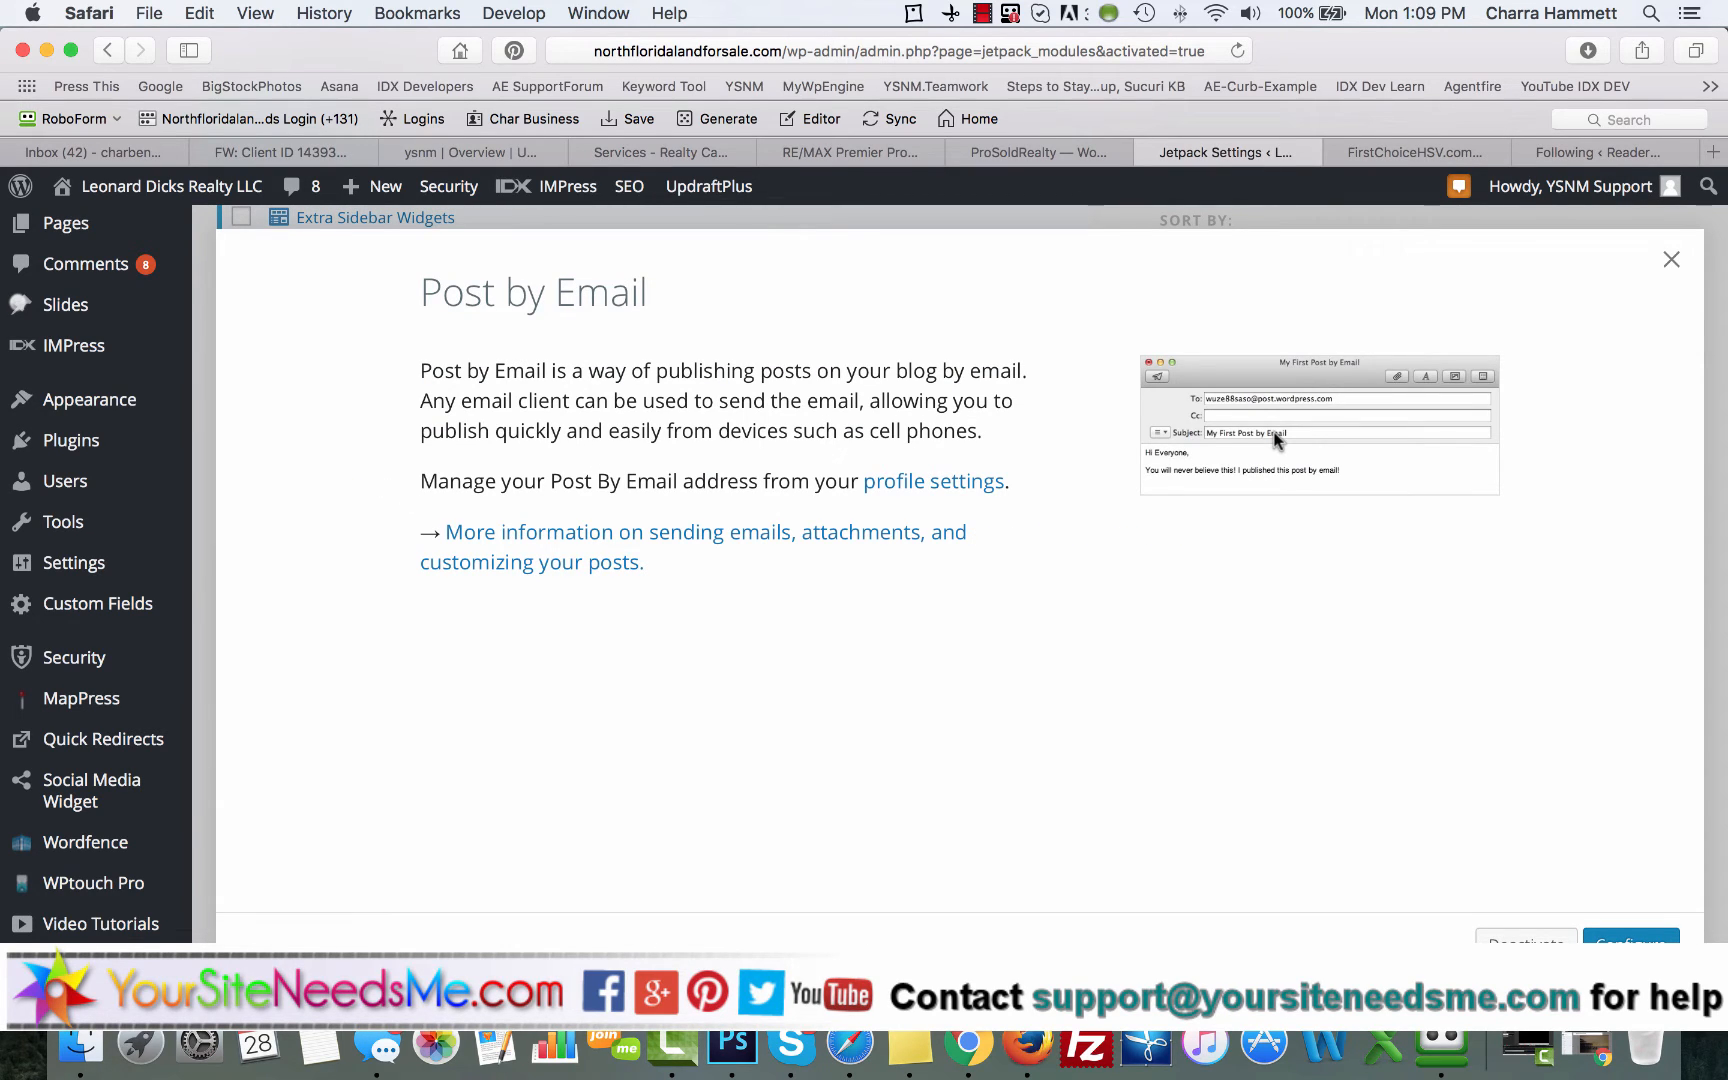
click(1670, 259)
click(238, 483)
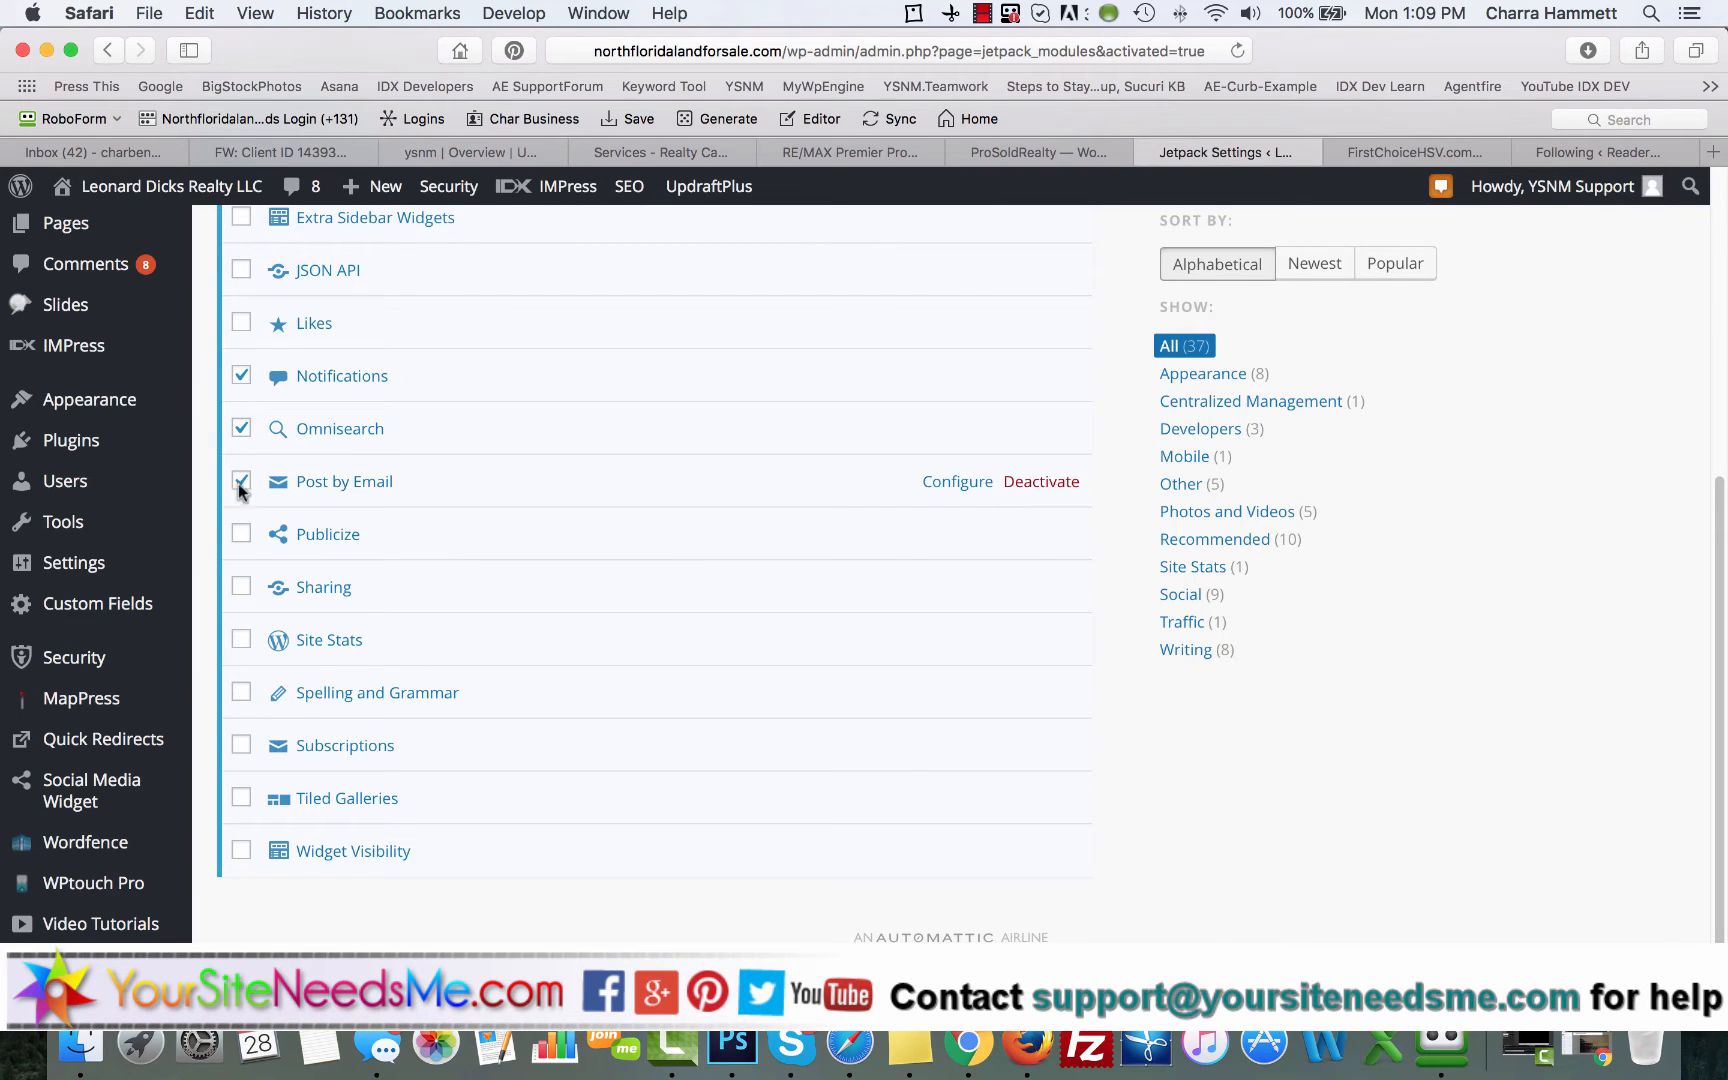
Step: Add the Site Stats module to the selection and read the description of Widget Visibility
scroll(340, 564, down, 2)
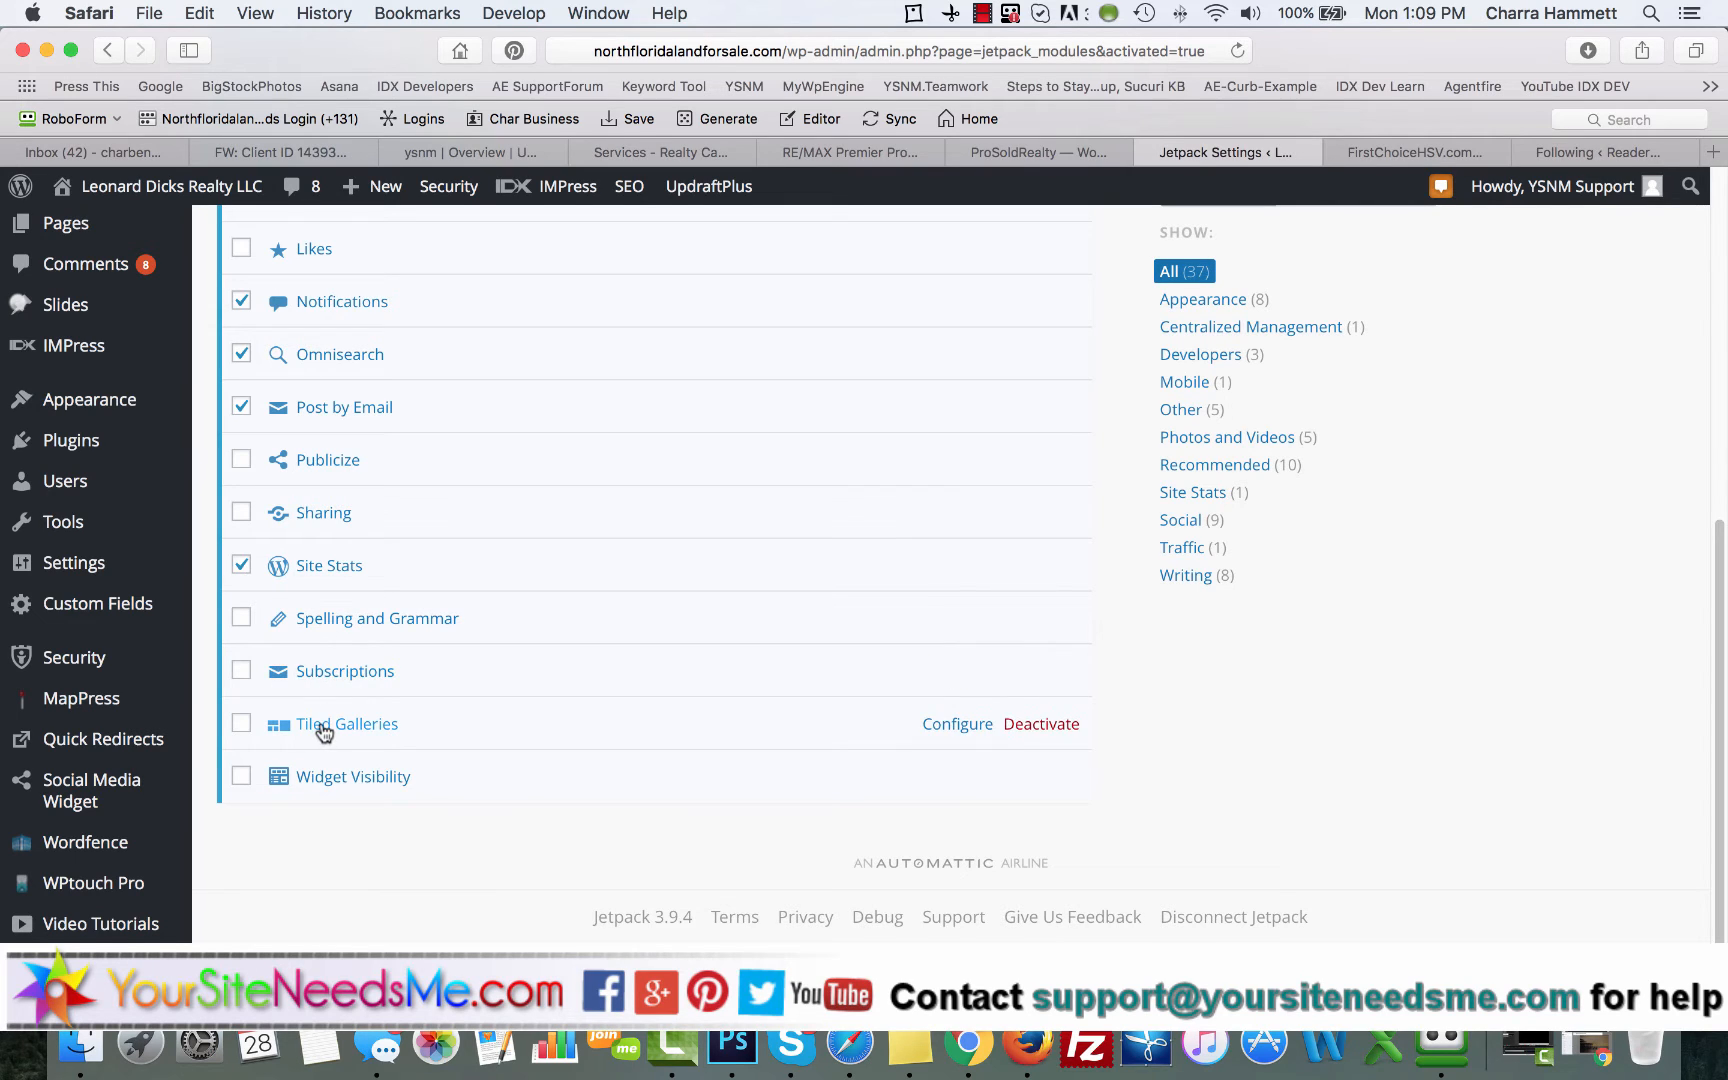
click(331, 780)
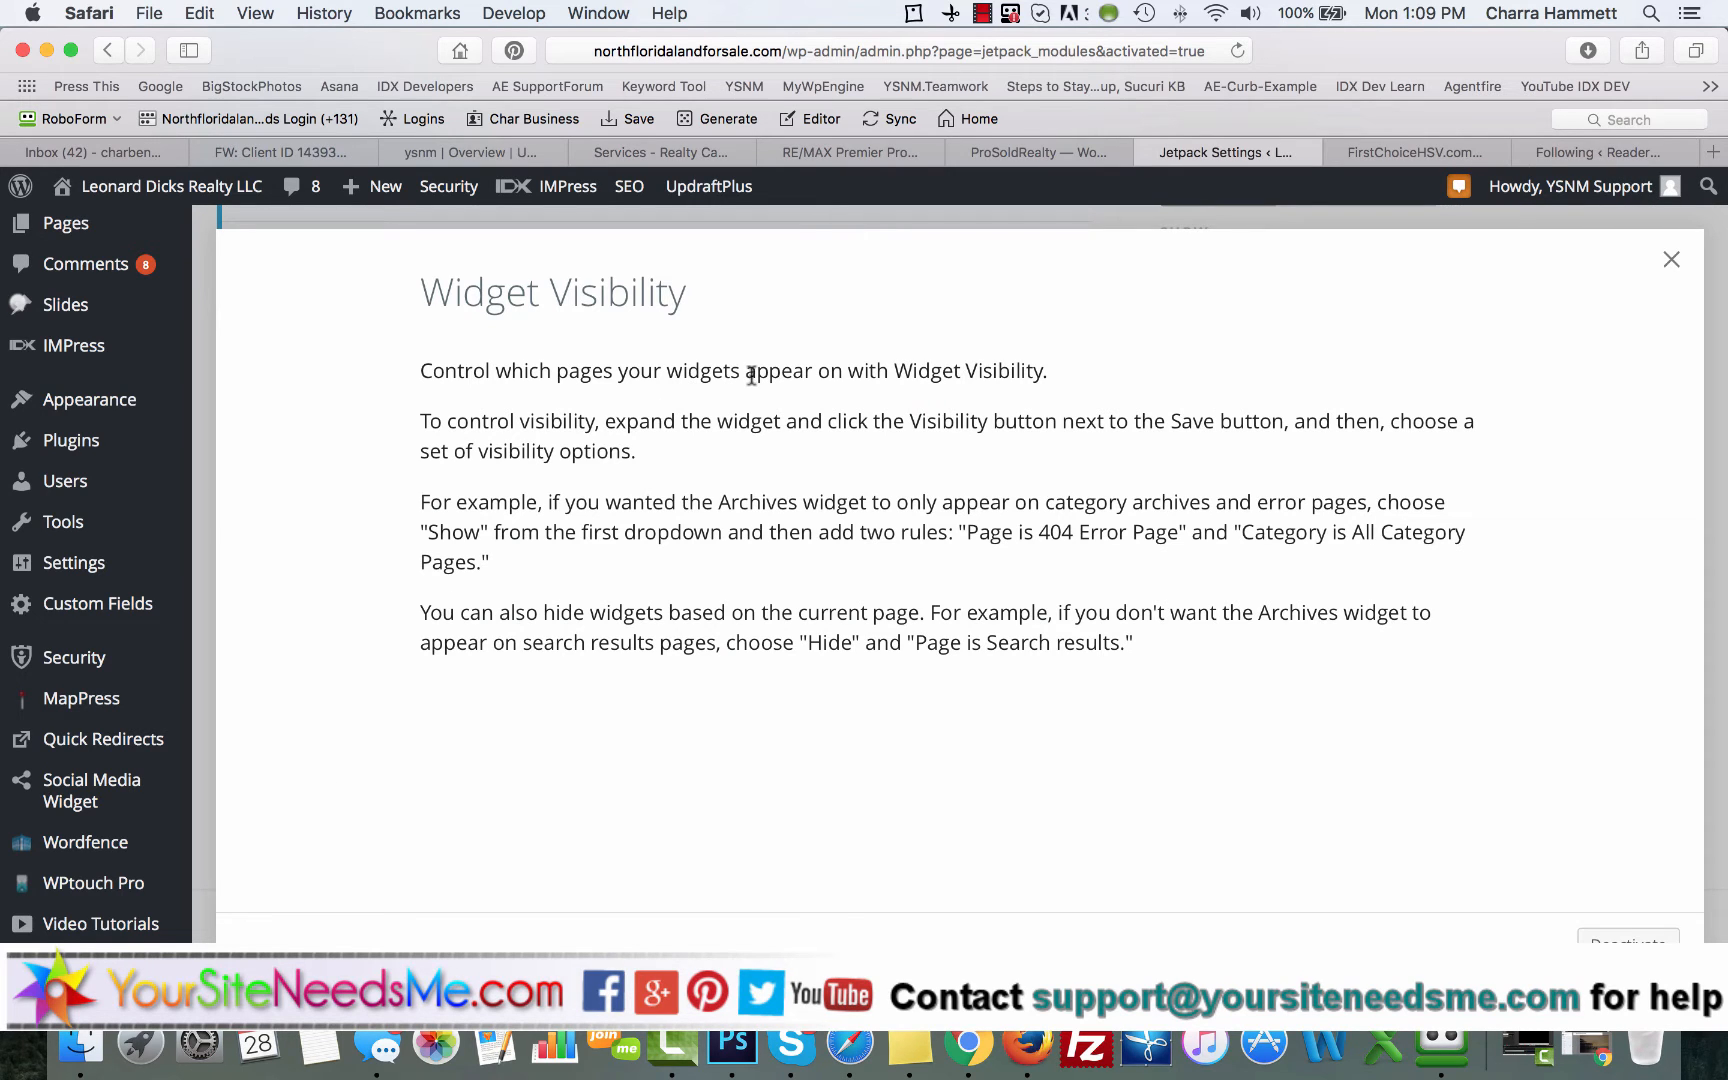
click(1671, 259)
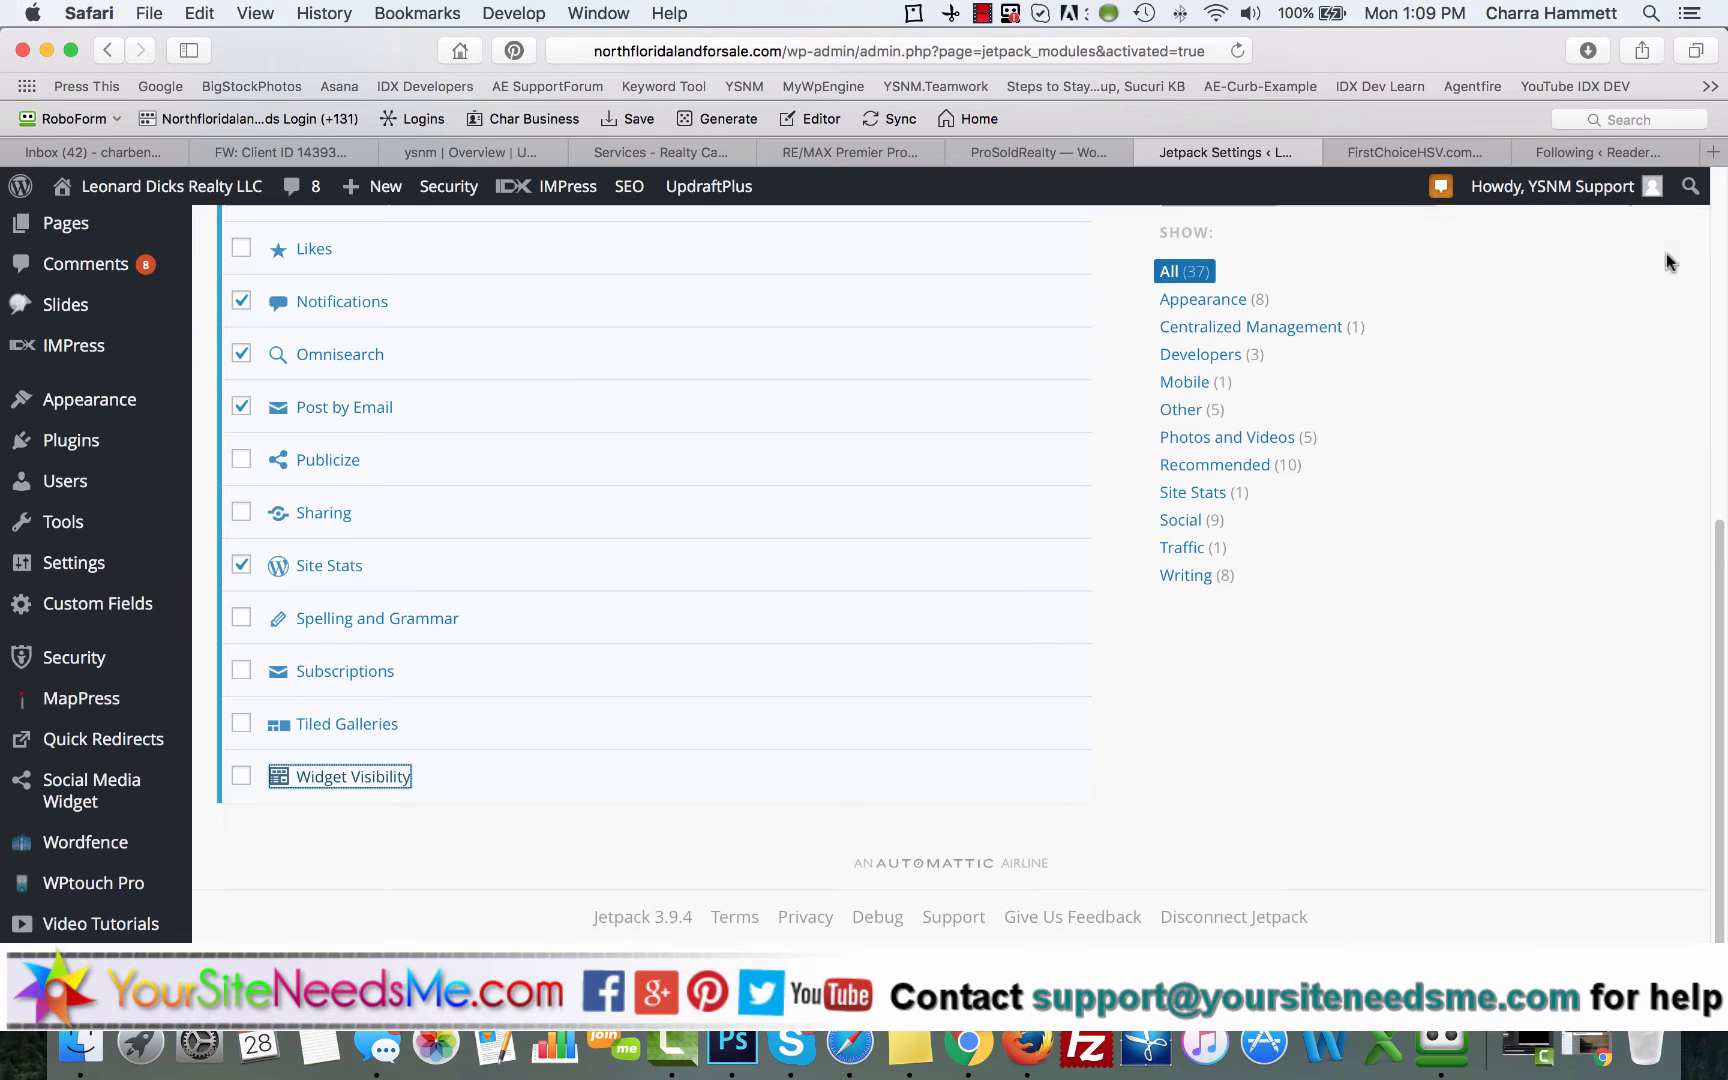
Step: Bulk-deactivate the selected Custom CSS, Notifications, Omnisearch, Post by Email and Site Stats modules
scroll(612, 673, up, 10)
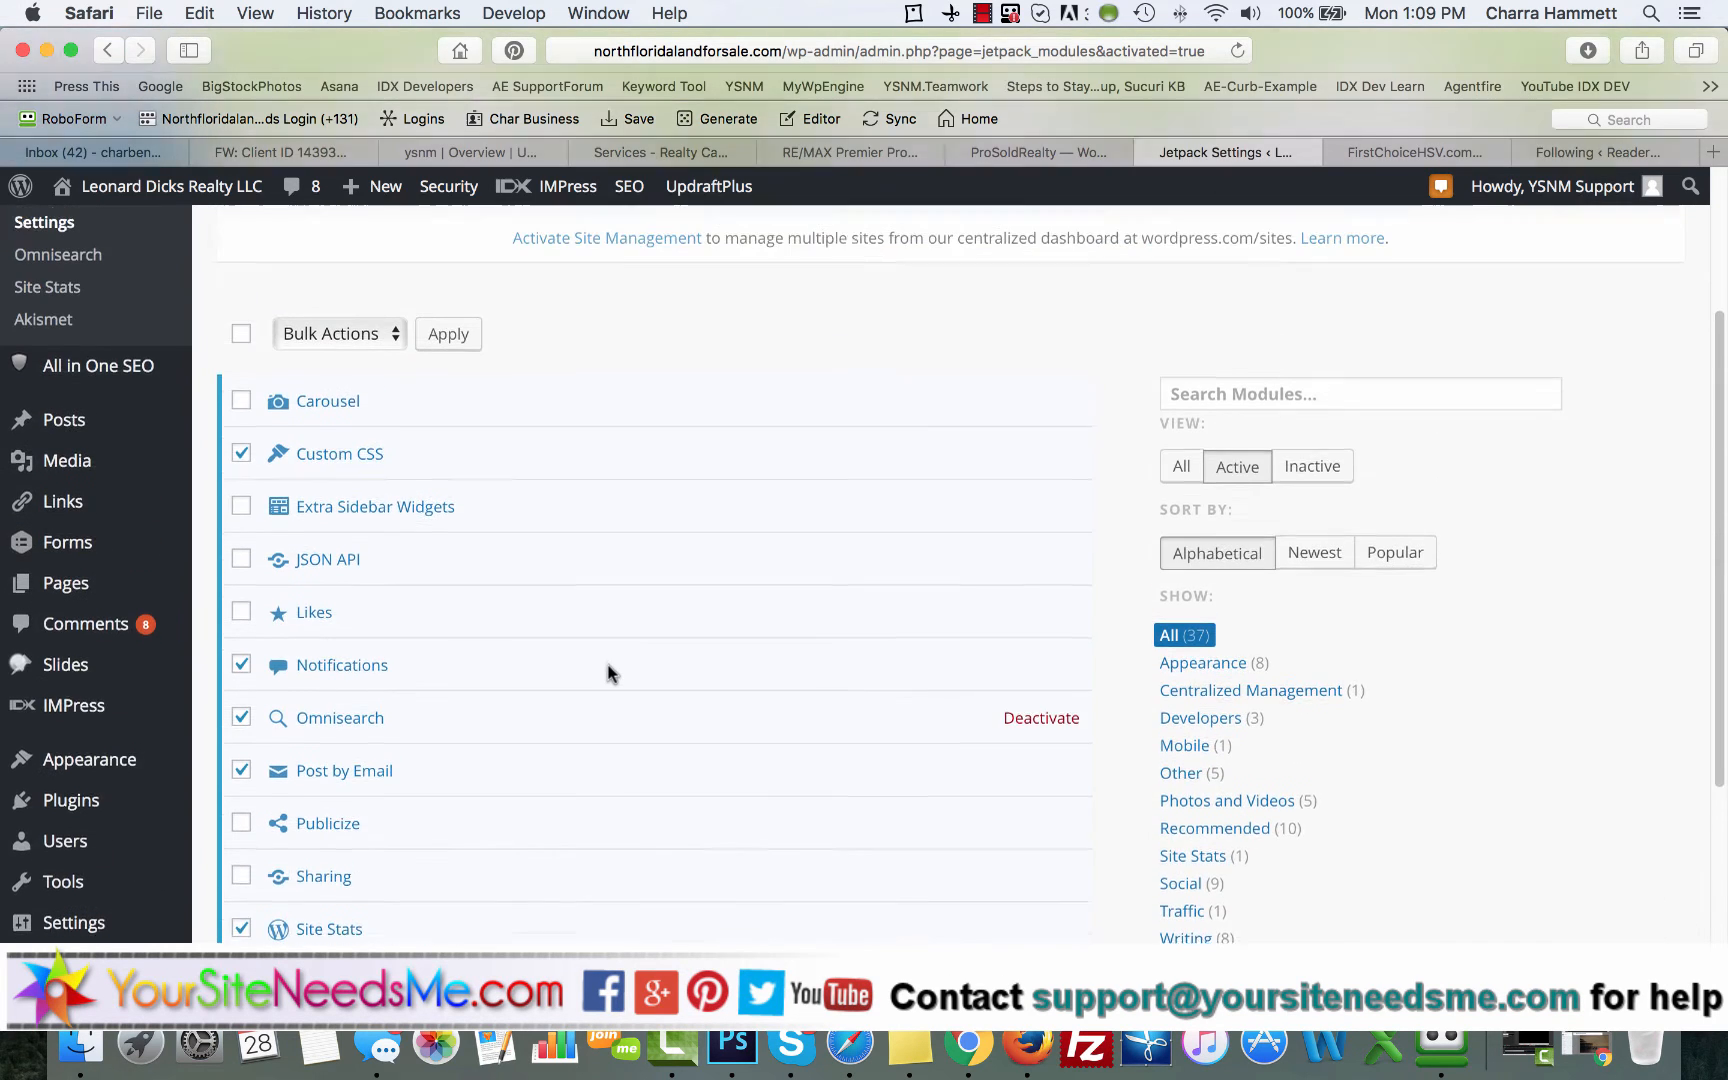
click(381, 368)
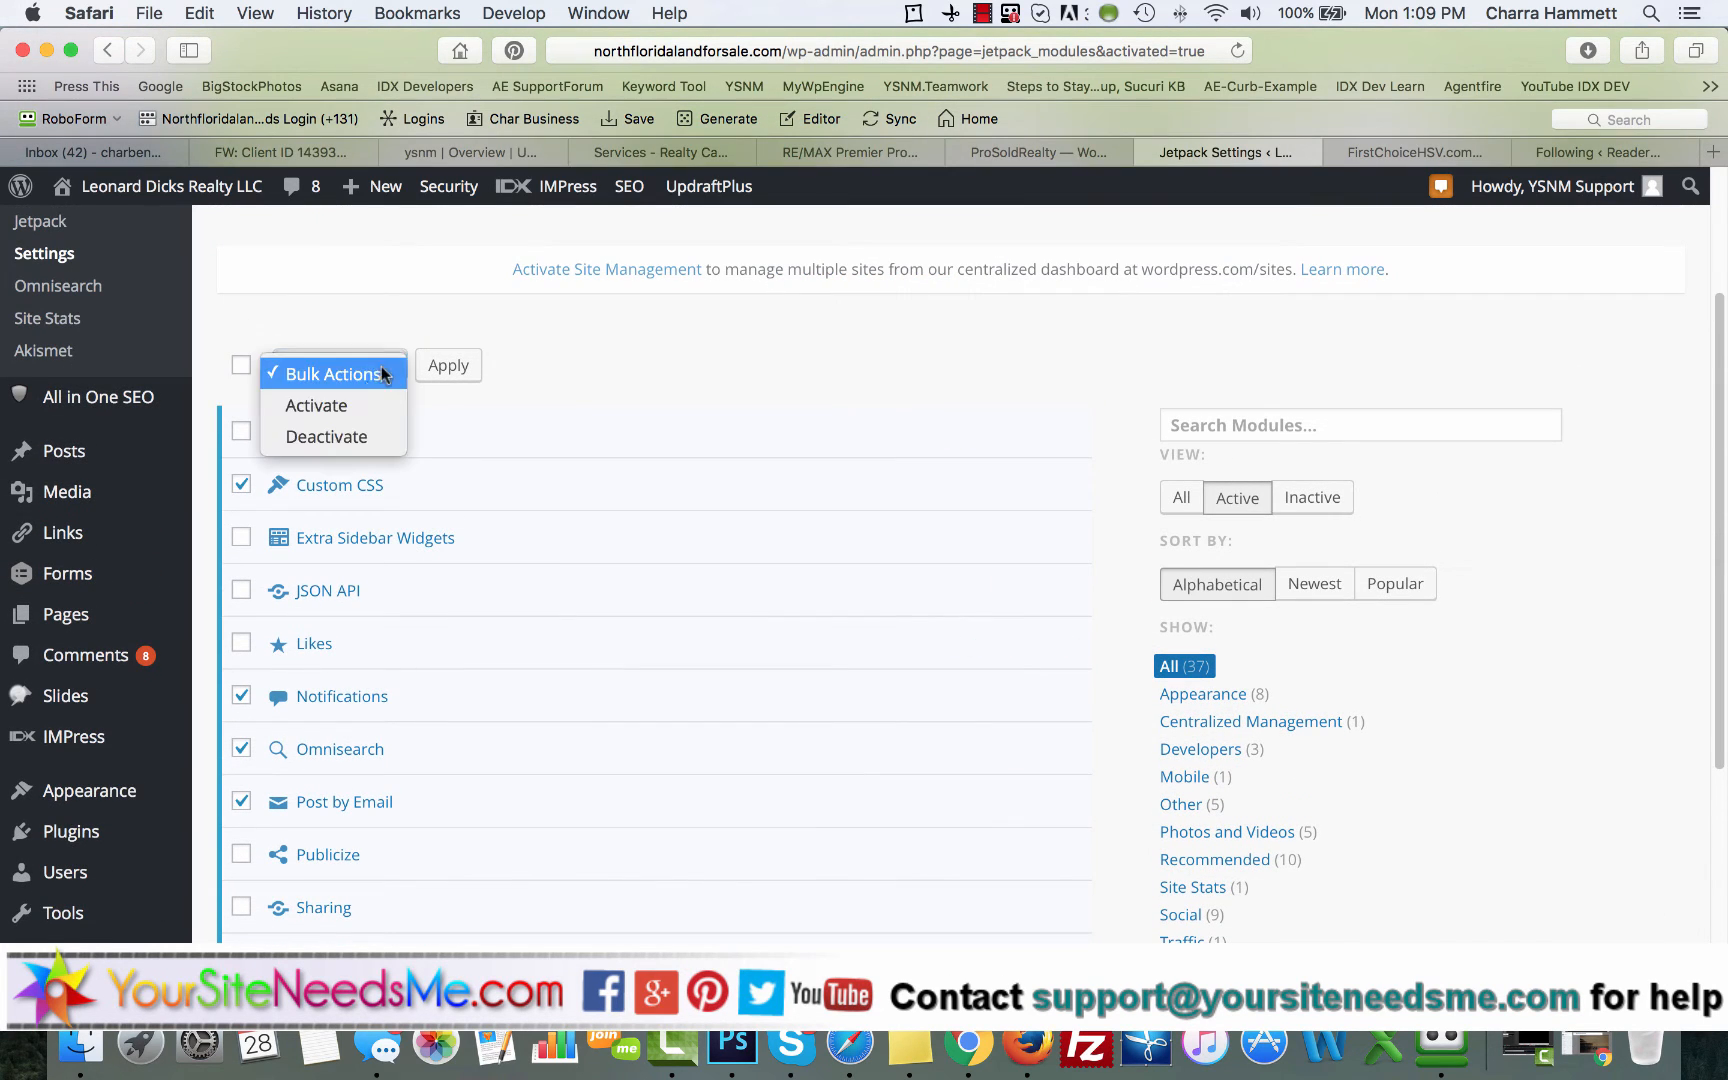
click(345, 436)
click(448, 366)
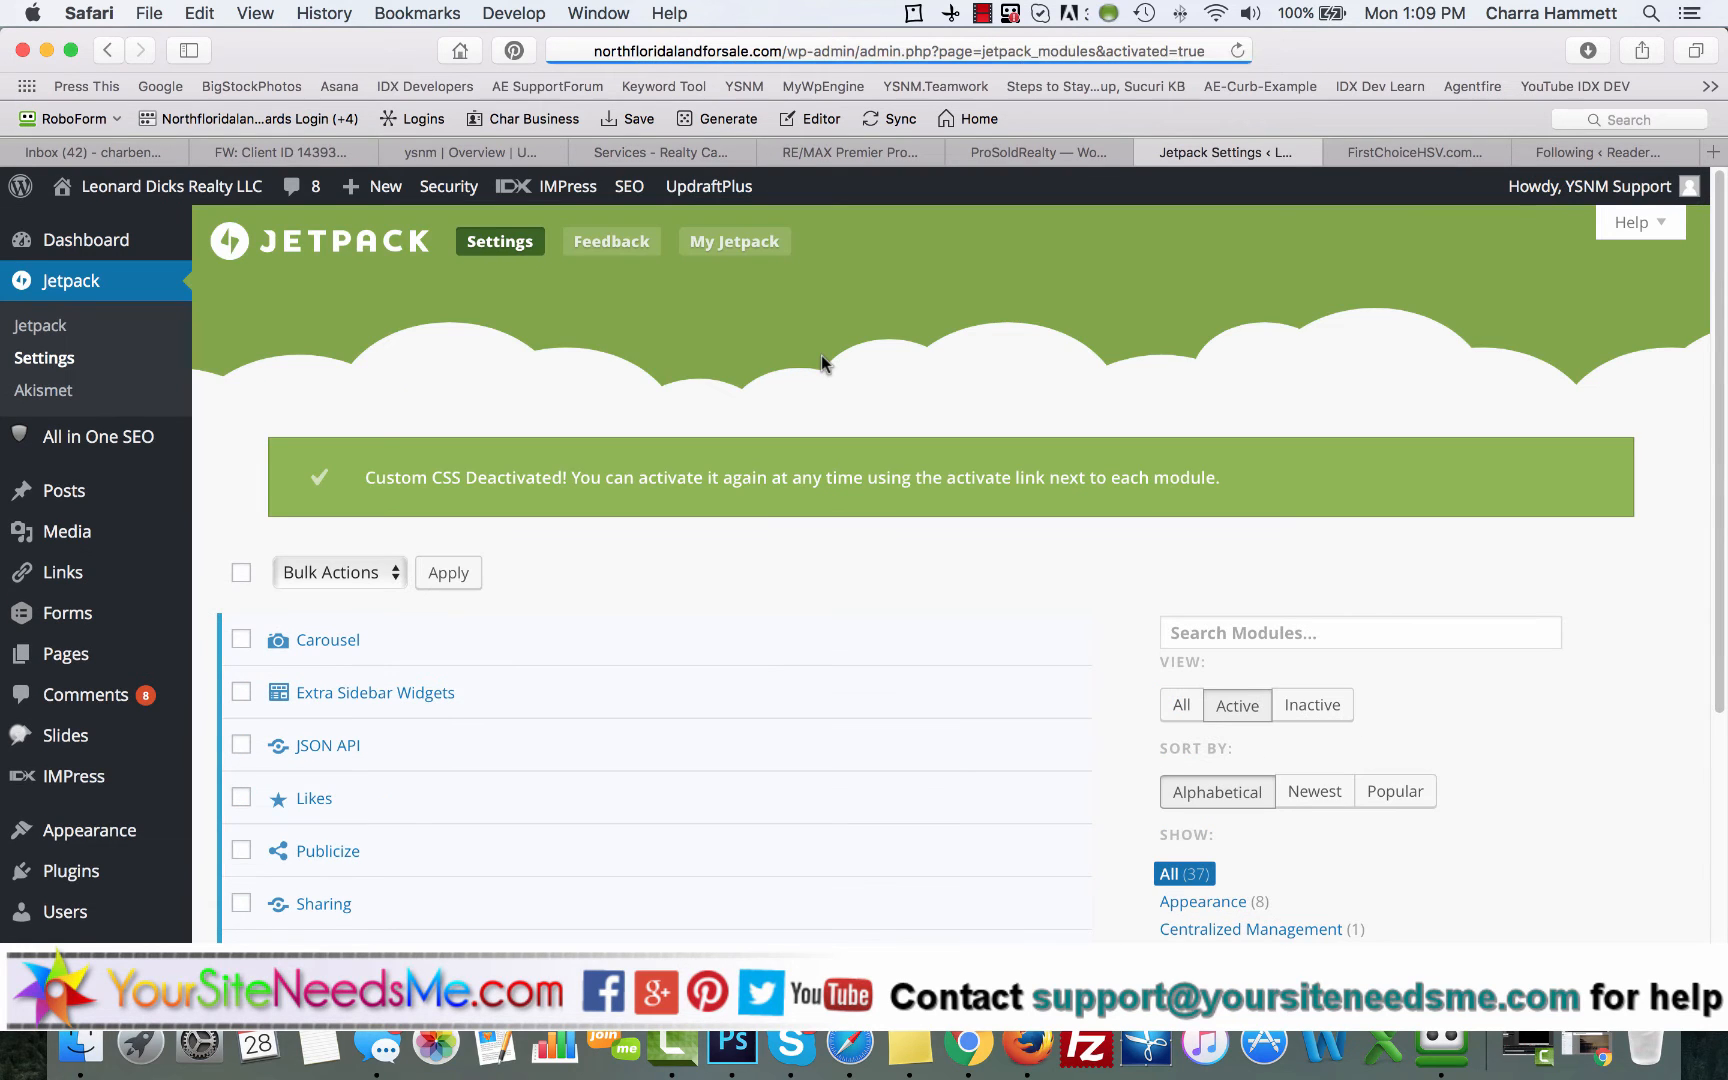
Step: Check the remaining active modules and filter the list to the inactive ones
scroll(663, 476, down, 4)
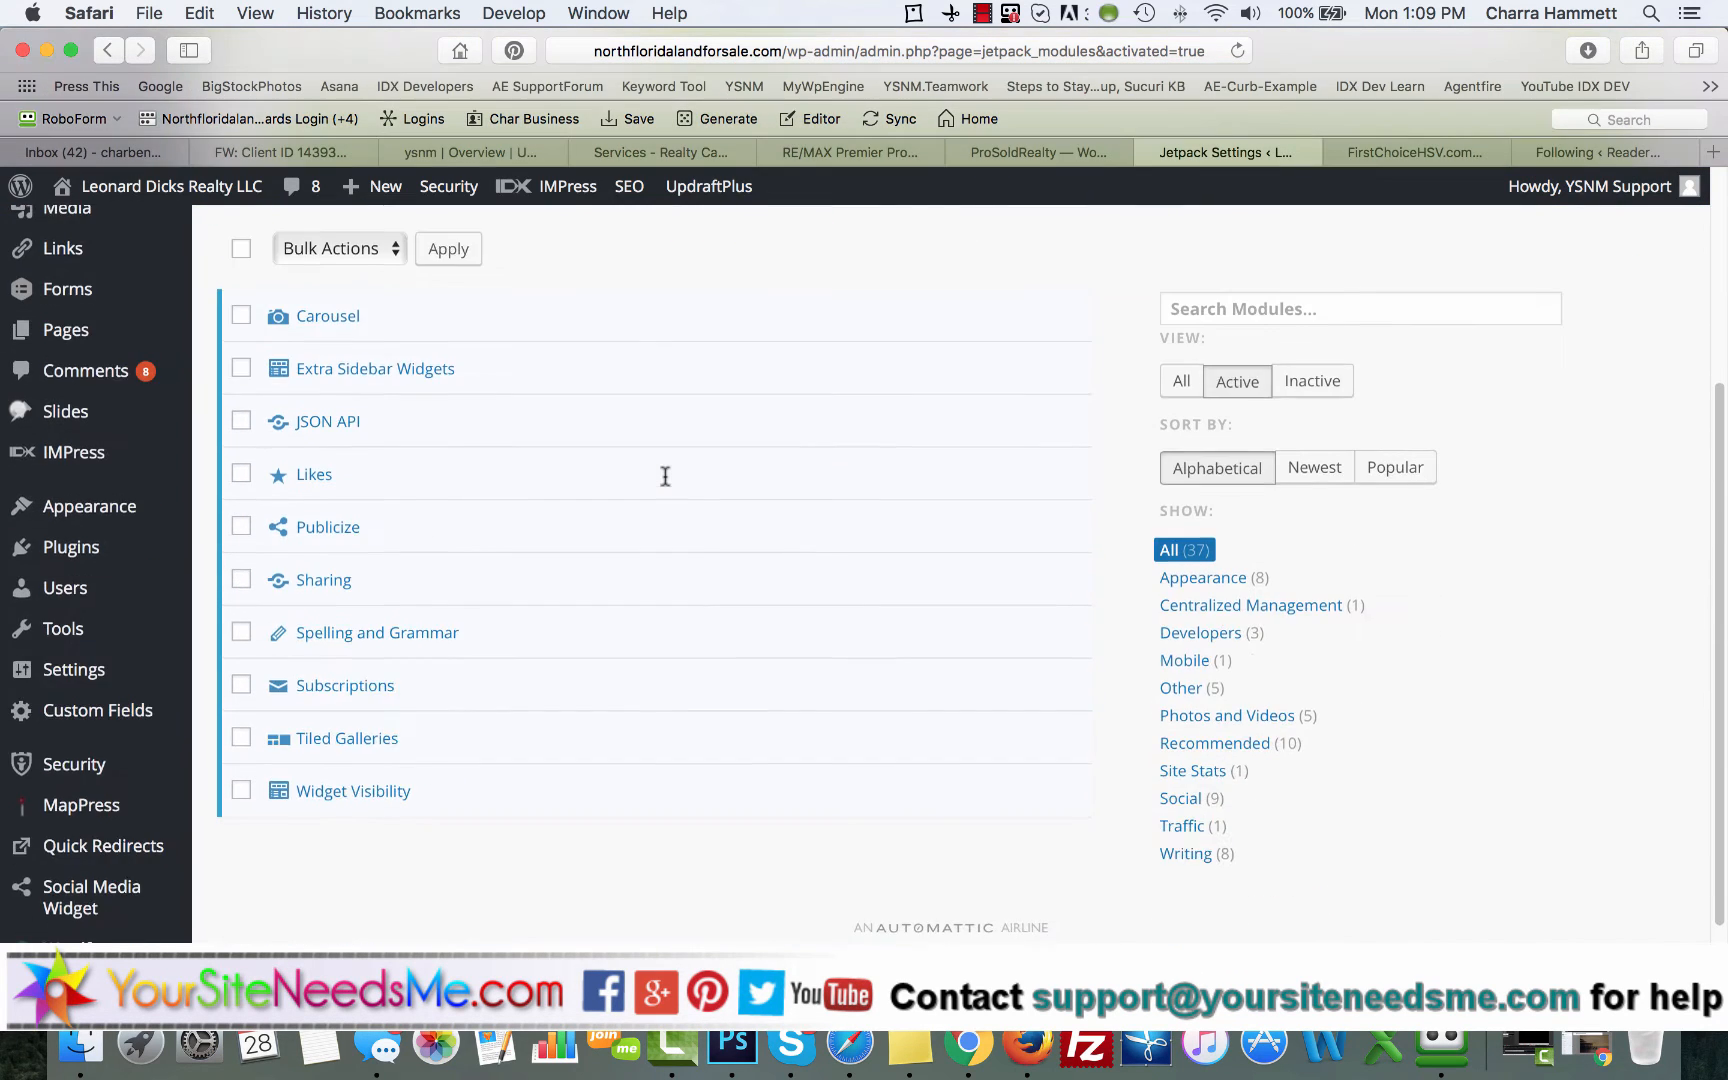
scroll(663, 476, up, 1)
click(380, 342)
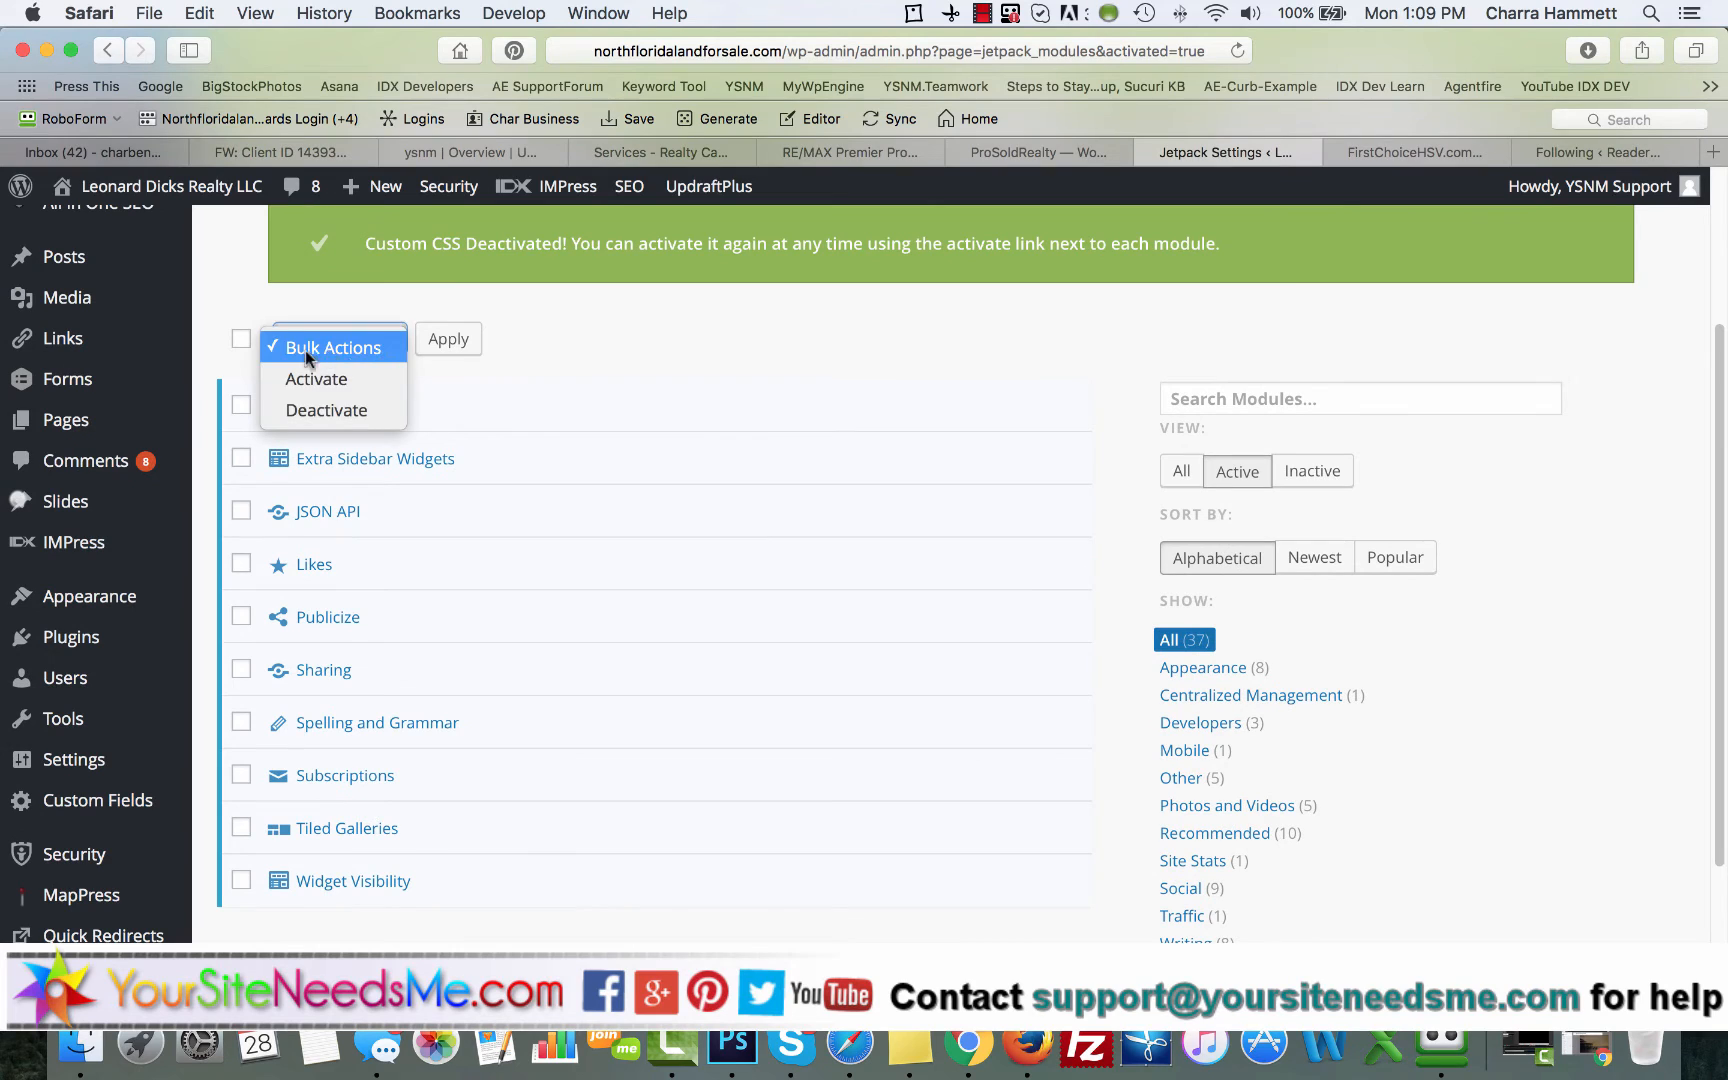
click(815, 318)
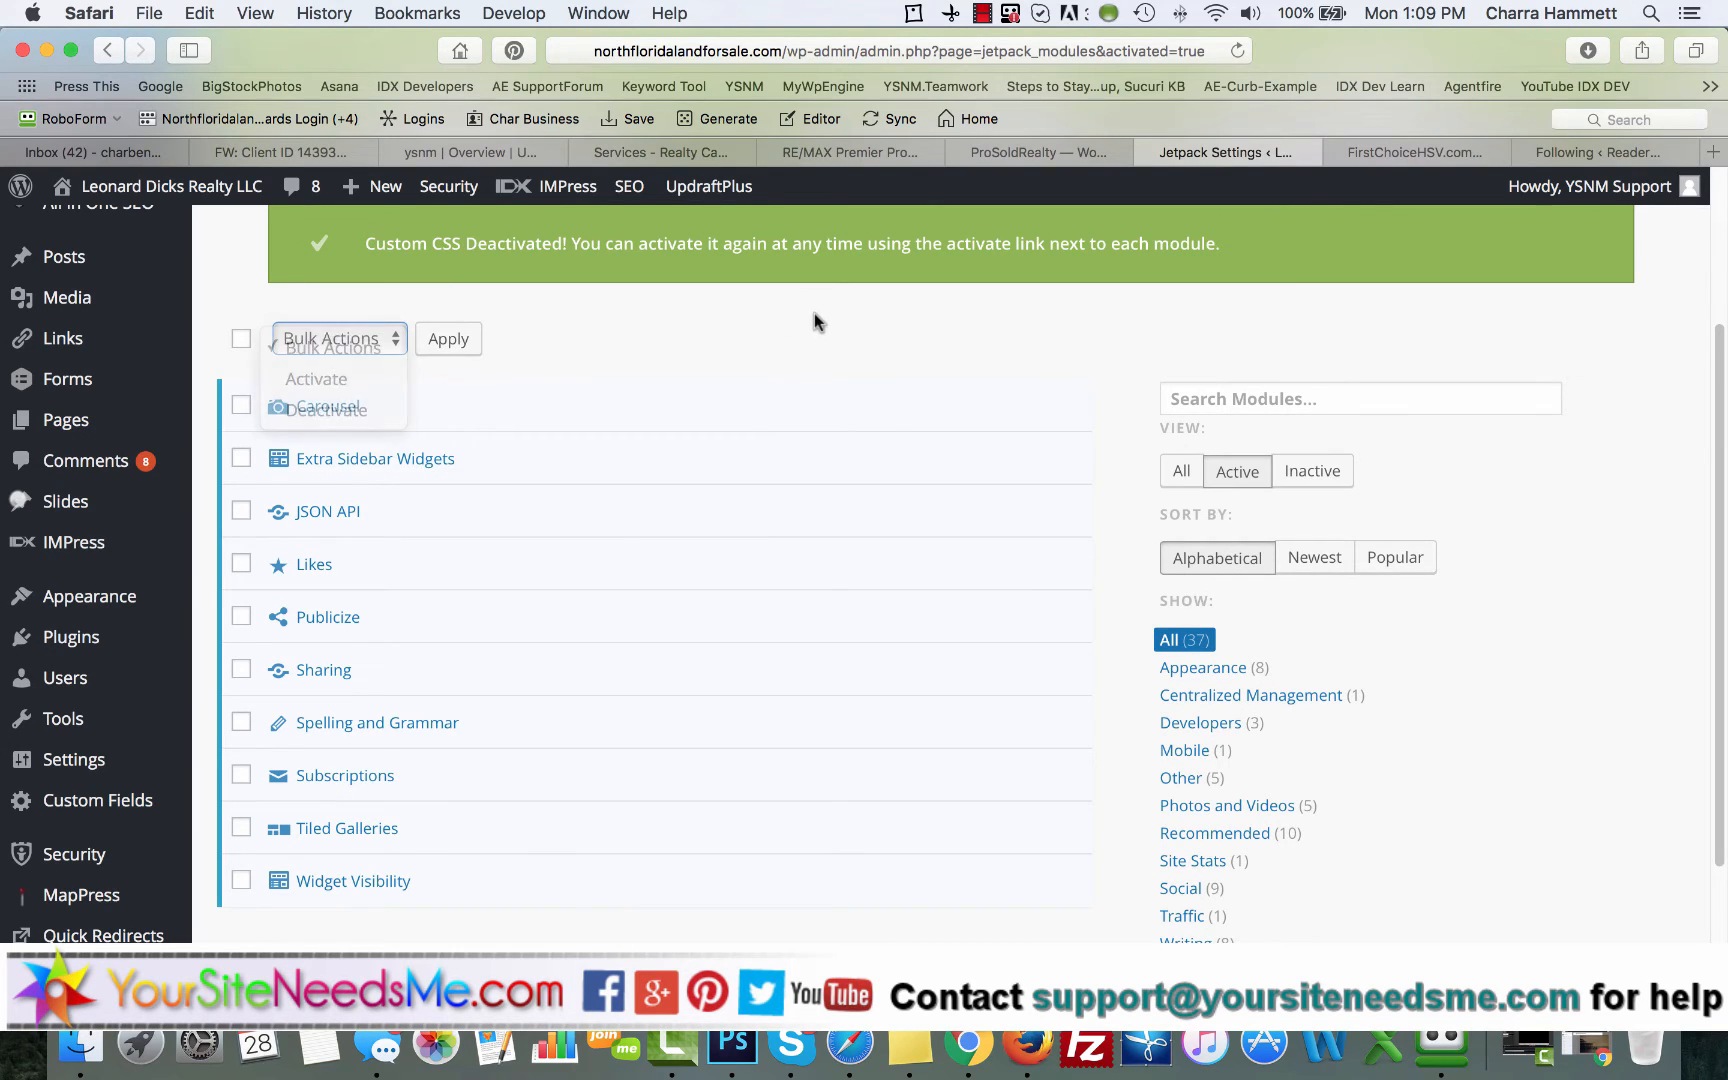
click(1322, 472)
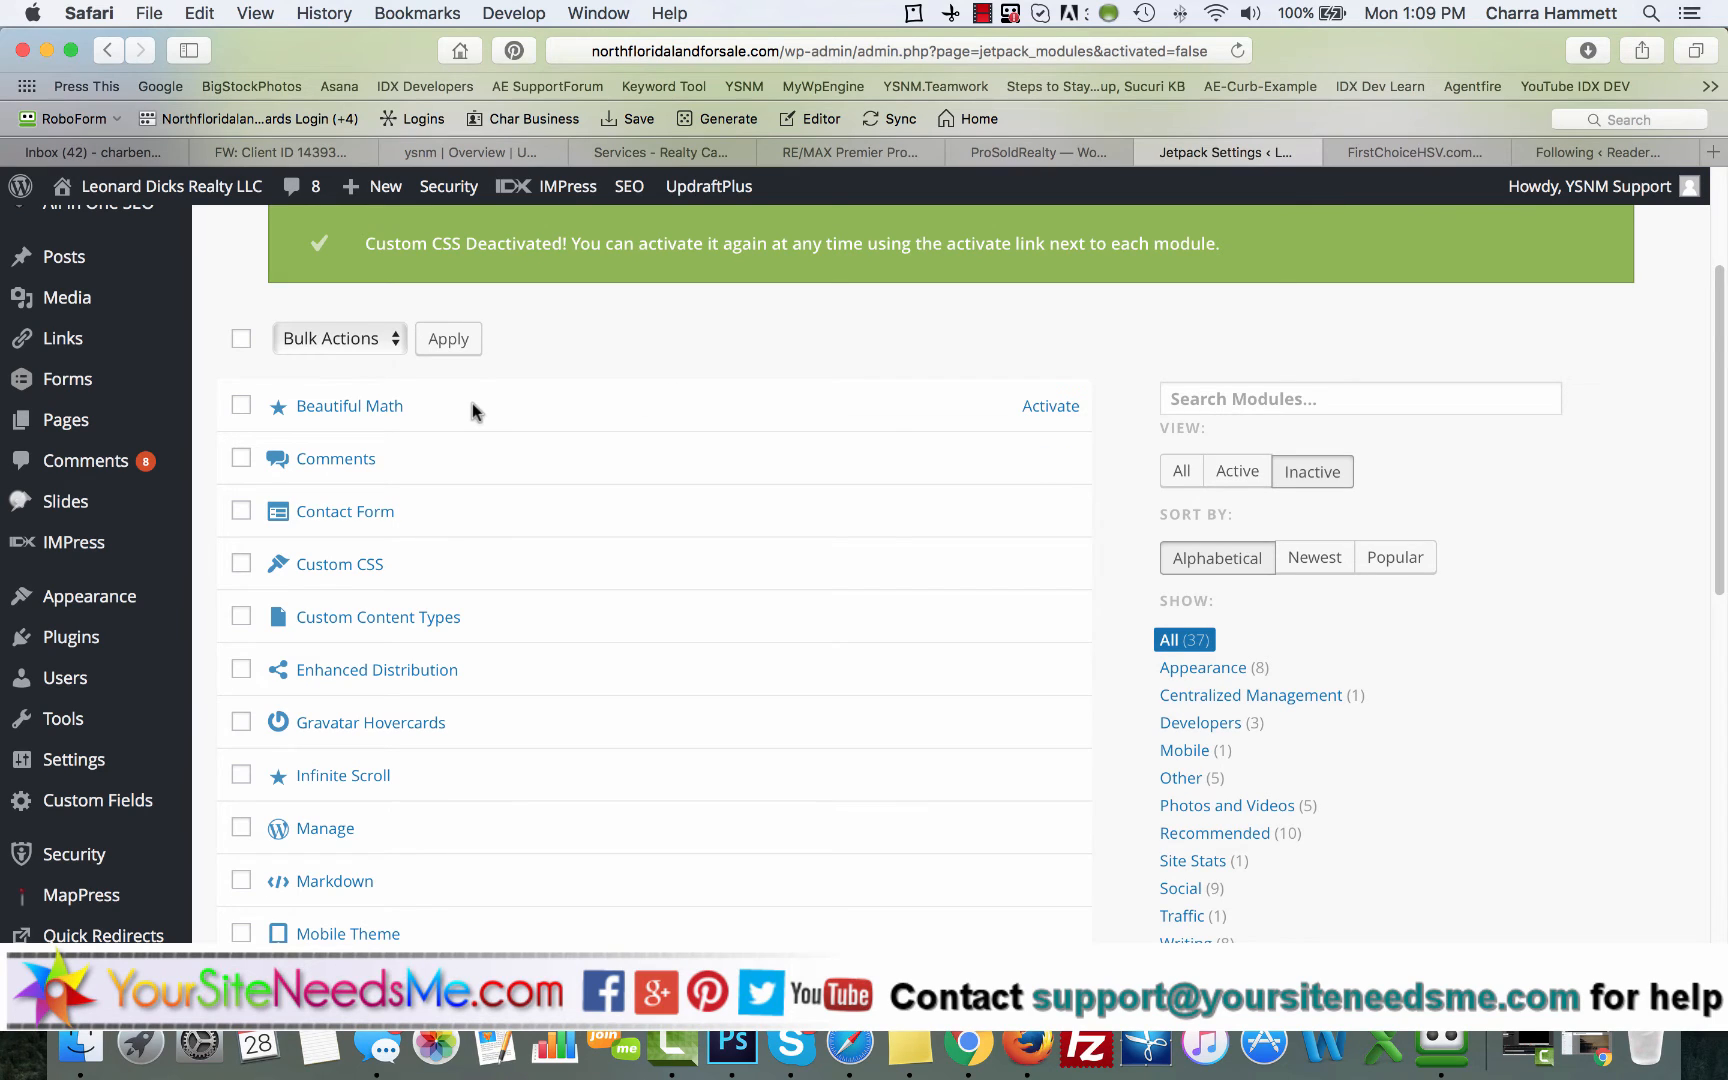
Step: Read the descriptions of the inactive Comments and Contact Form modules and select both
click(331, 462)
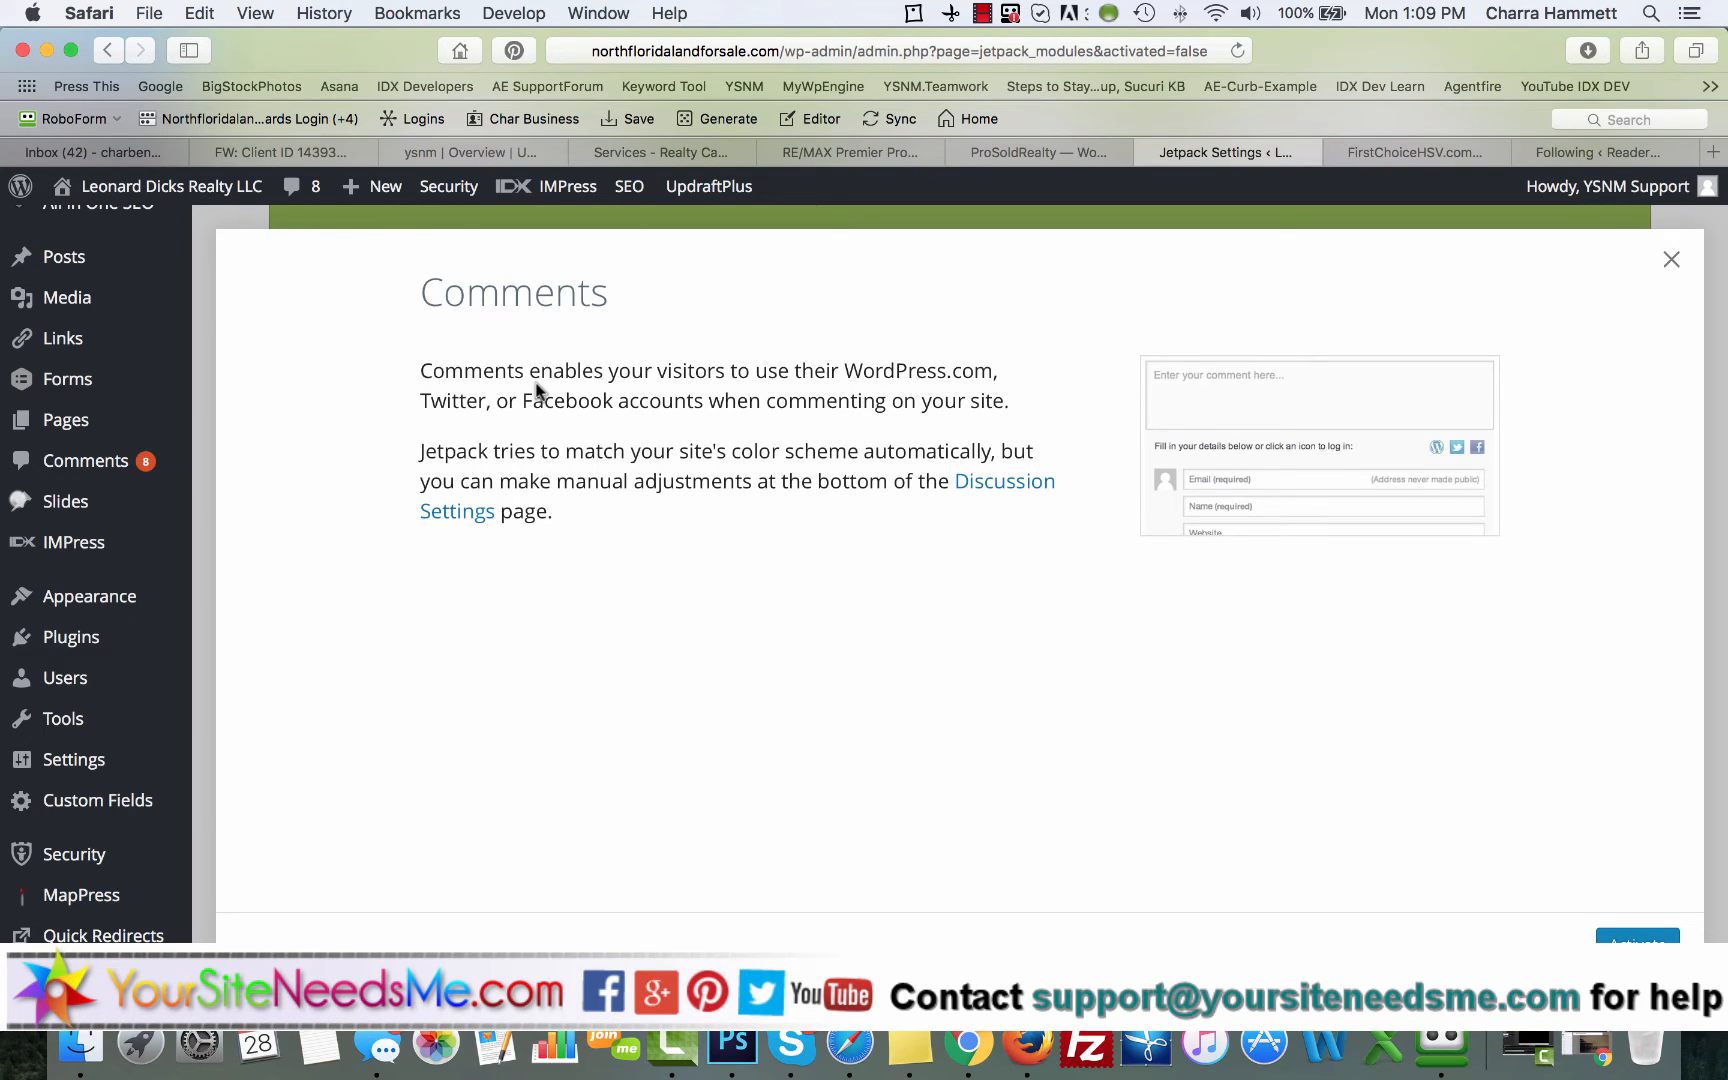
click(1671, 260)
click(241, 459)
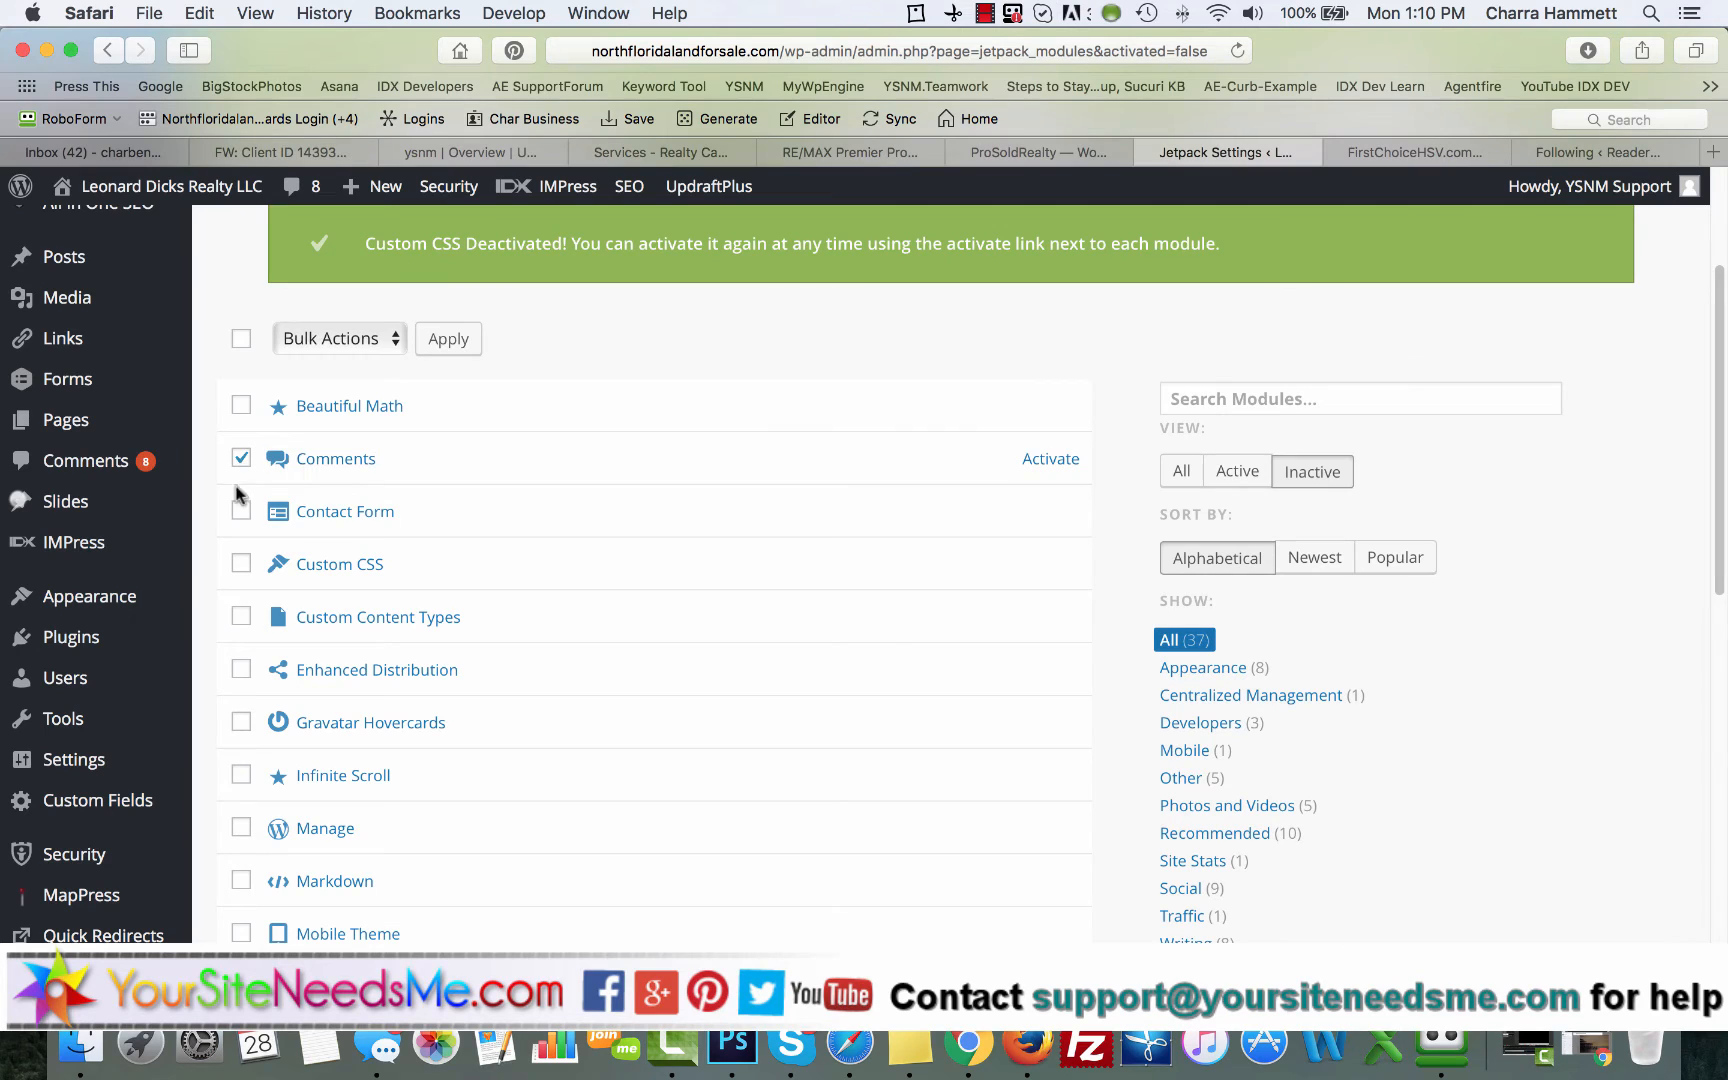
click(370, 515)
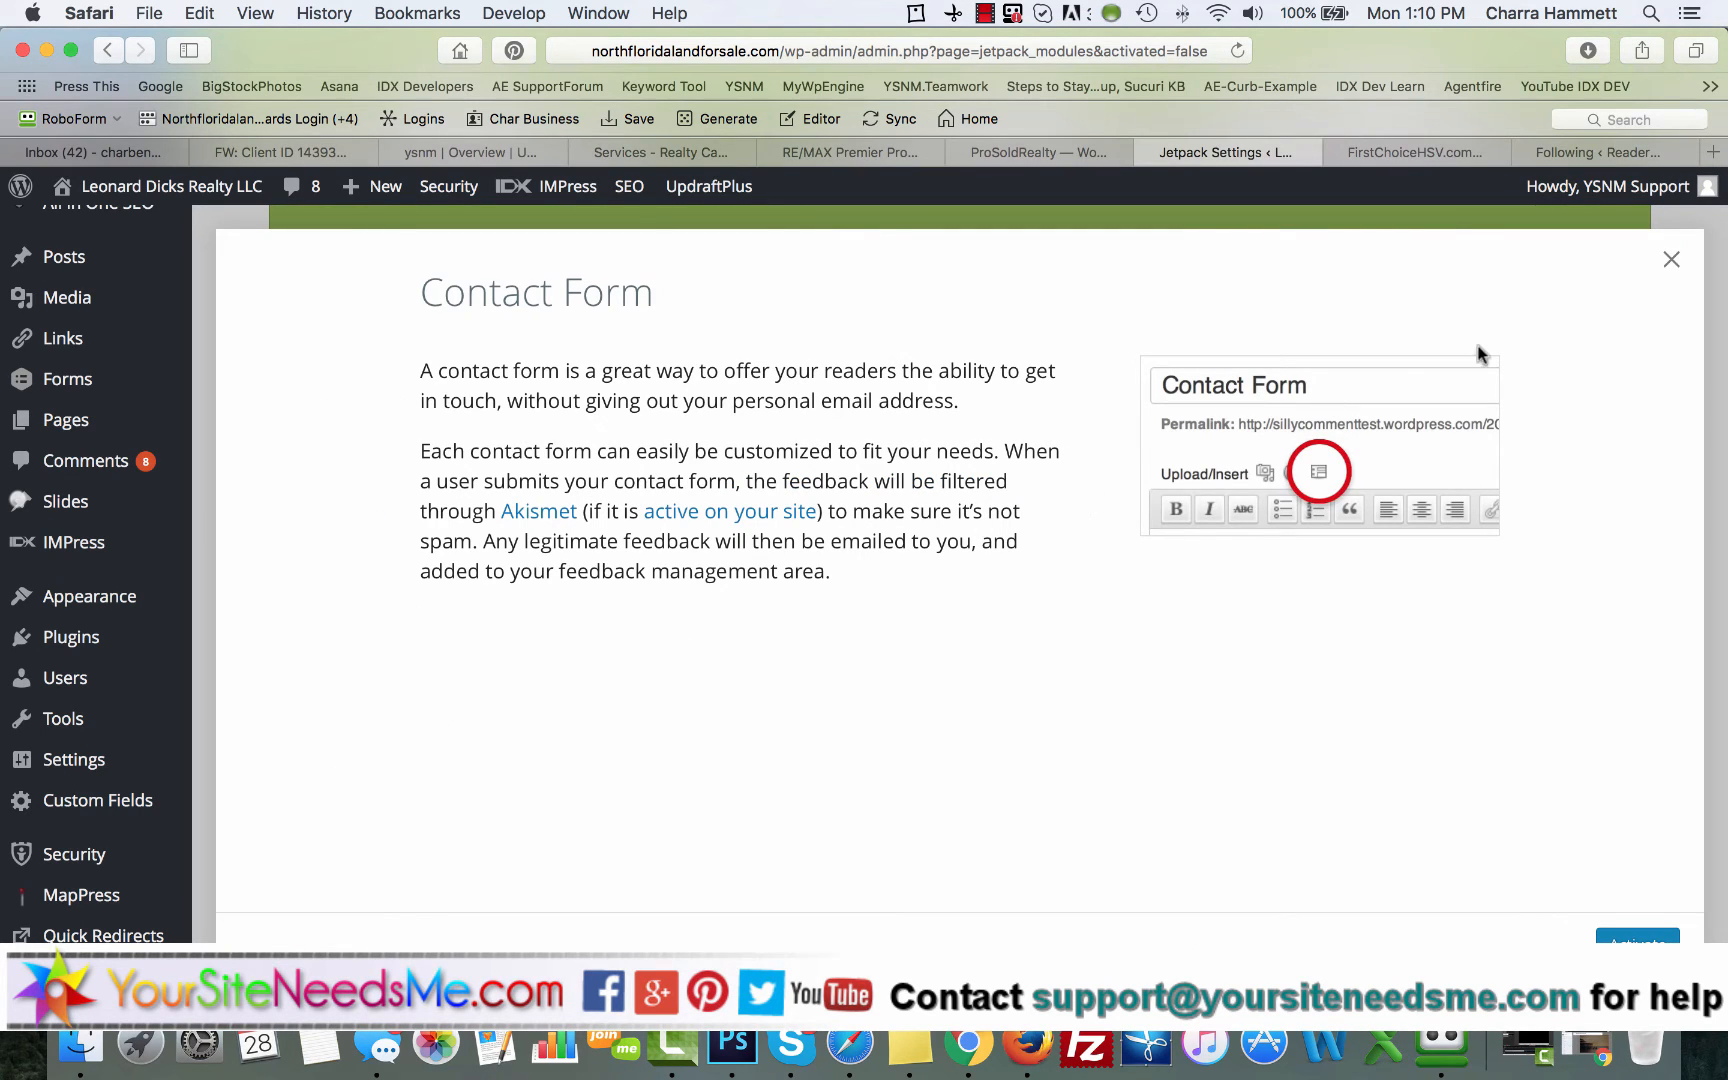
click(1671, 259)
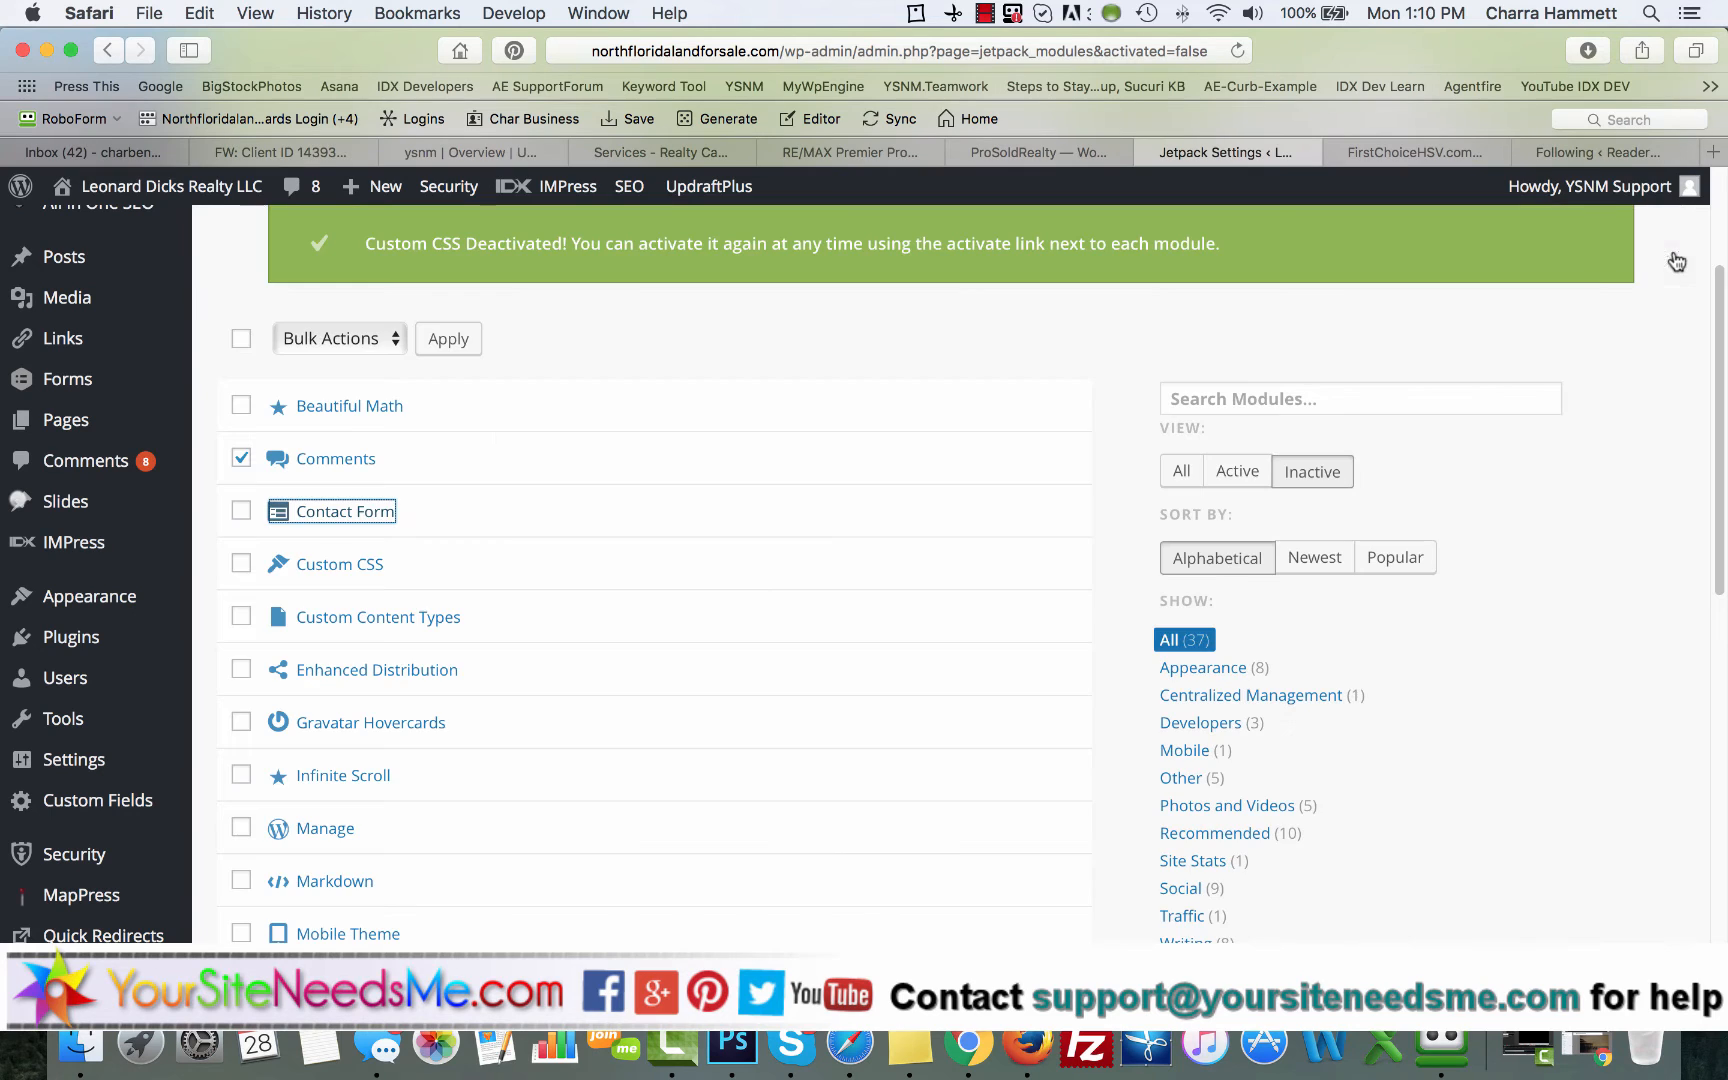
click(241, 511)
Step: Read the descriptions of Custom Content Types and Enhanced Distribution, and add only Enhanced Distribution to the selection
scroll(483, 595, down, 3)
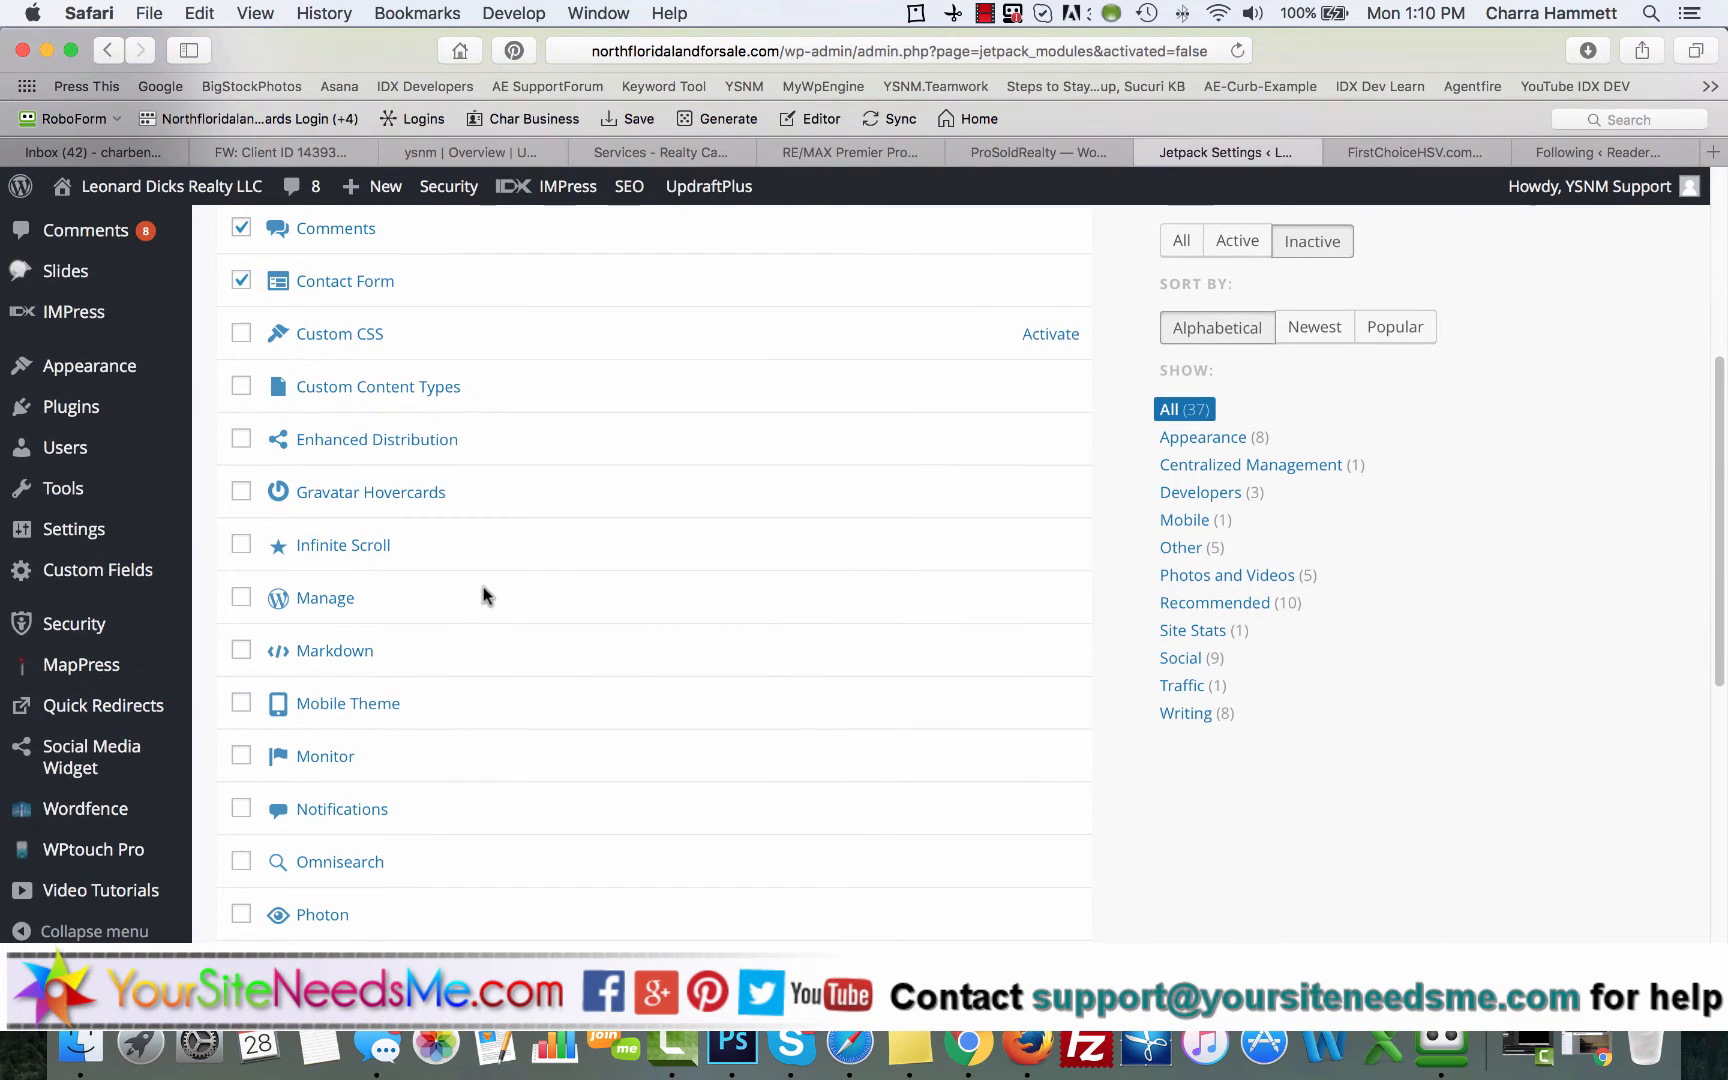
click(405, 388)
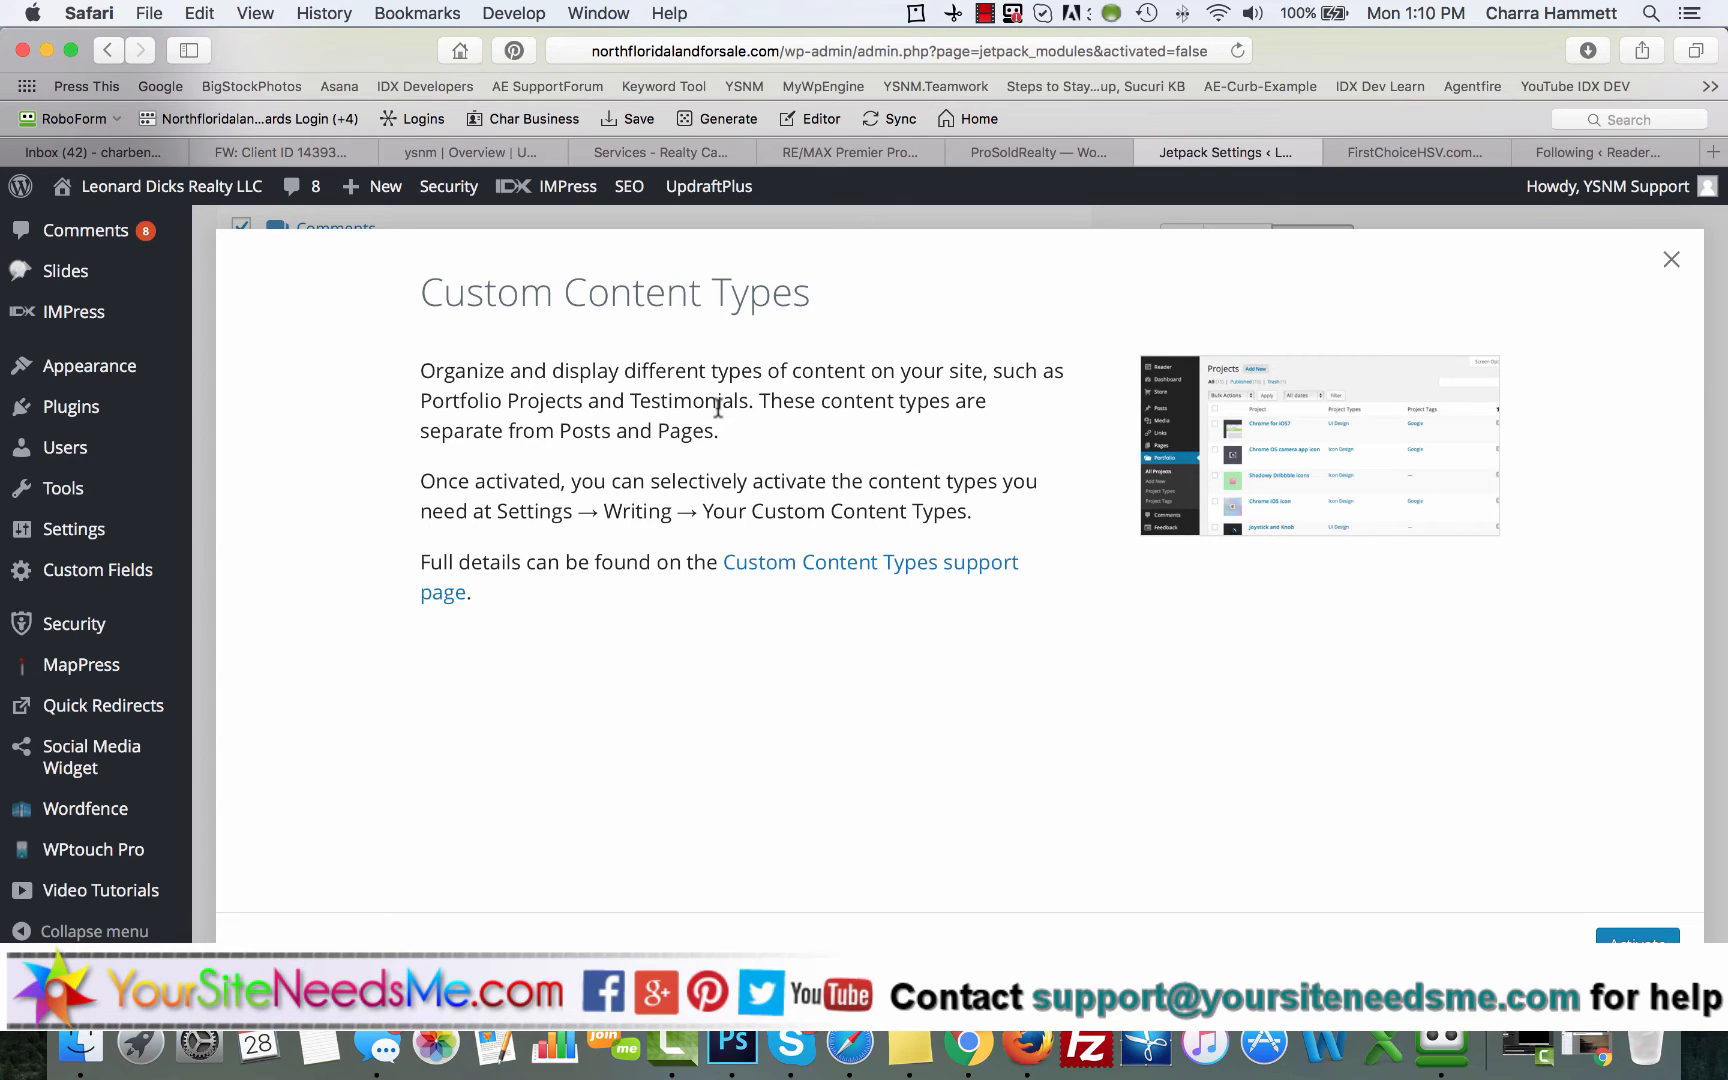
click(1671, 259)
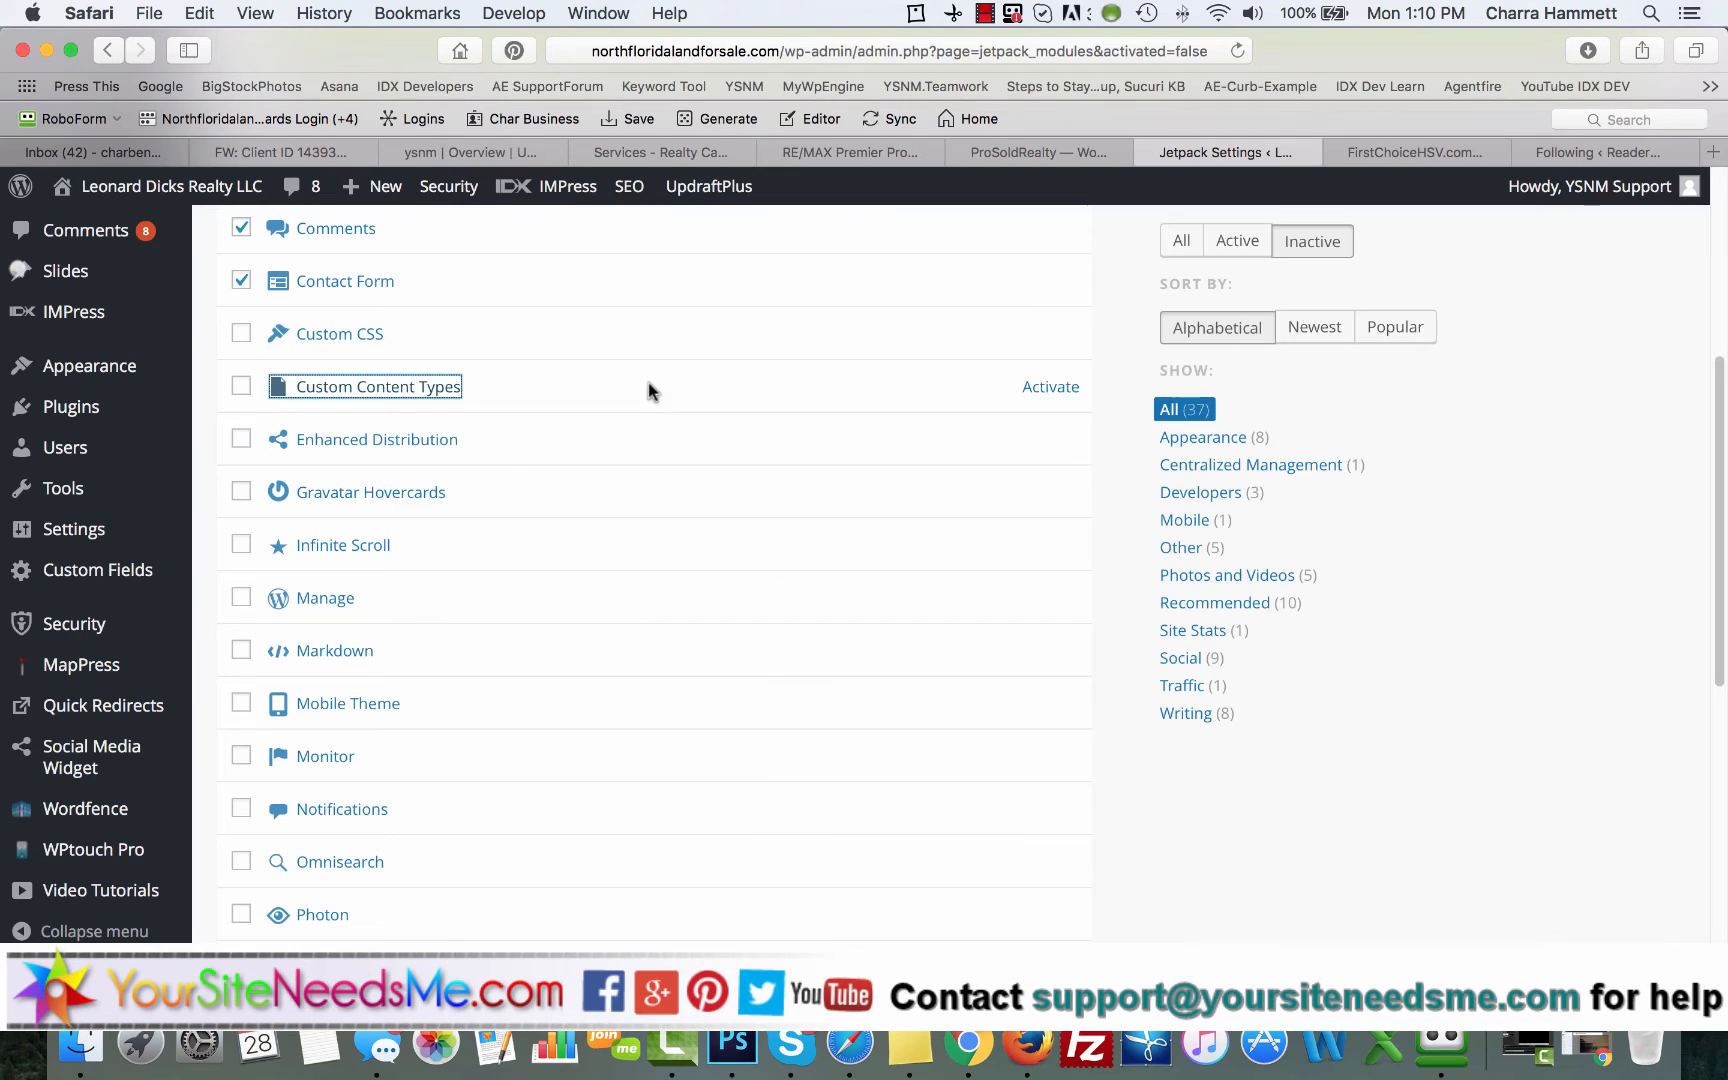
click(401, 445)
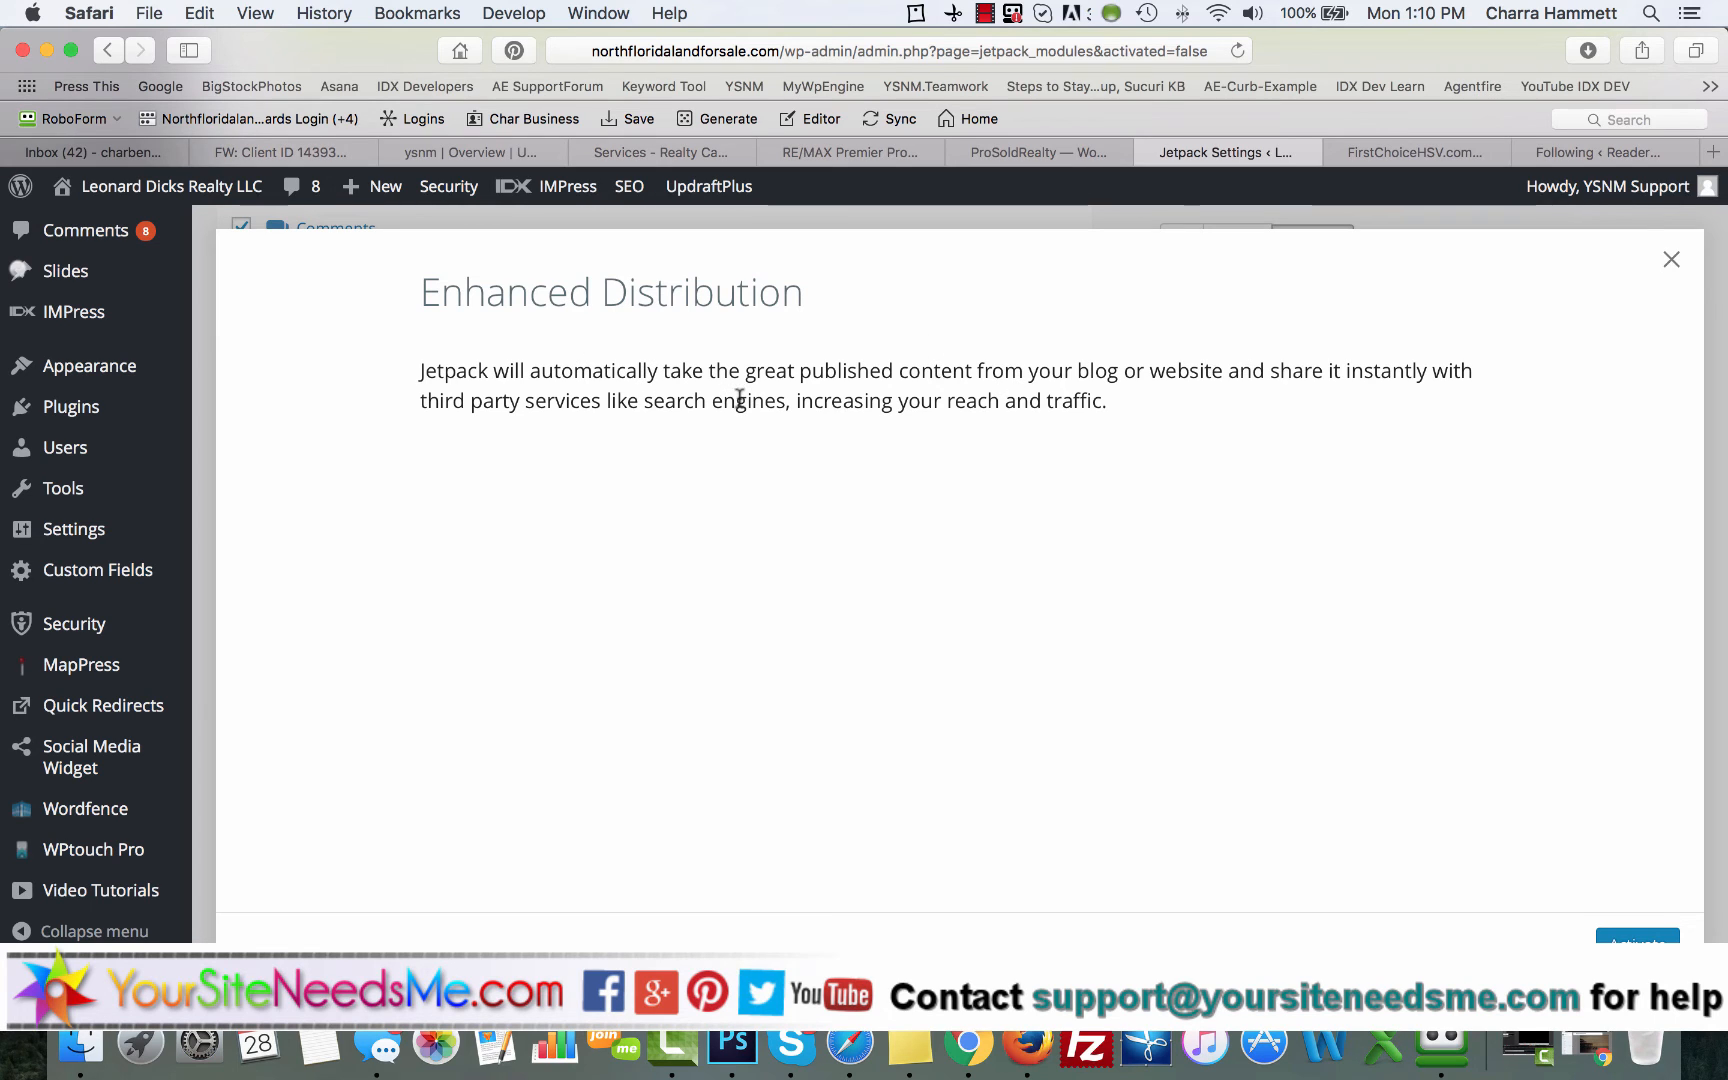
click(1672, 258)
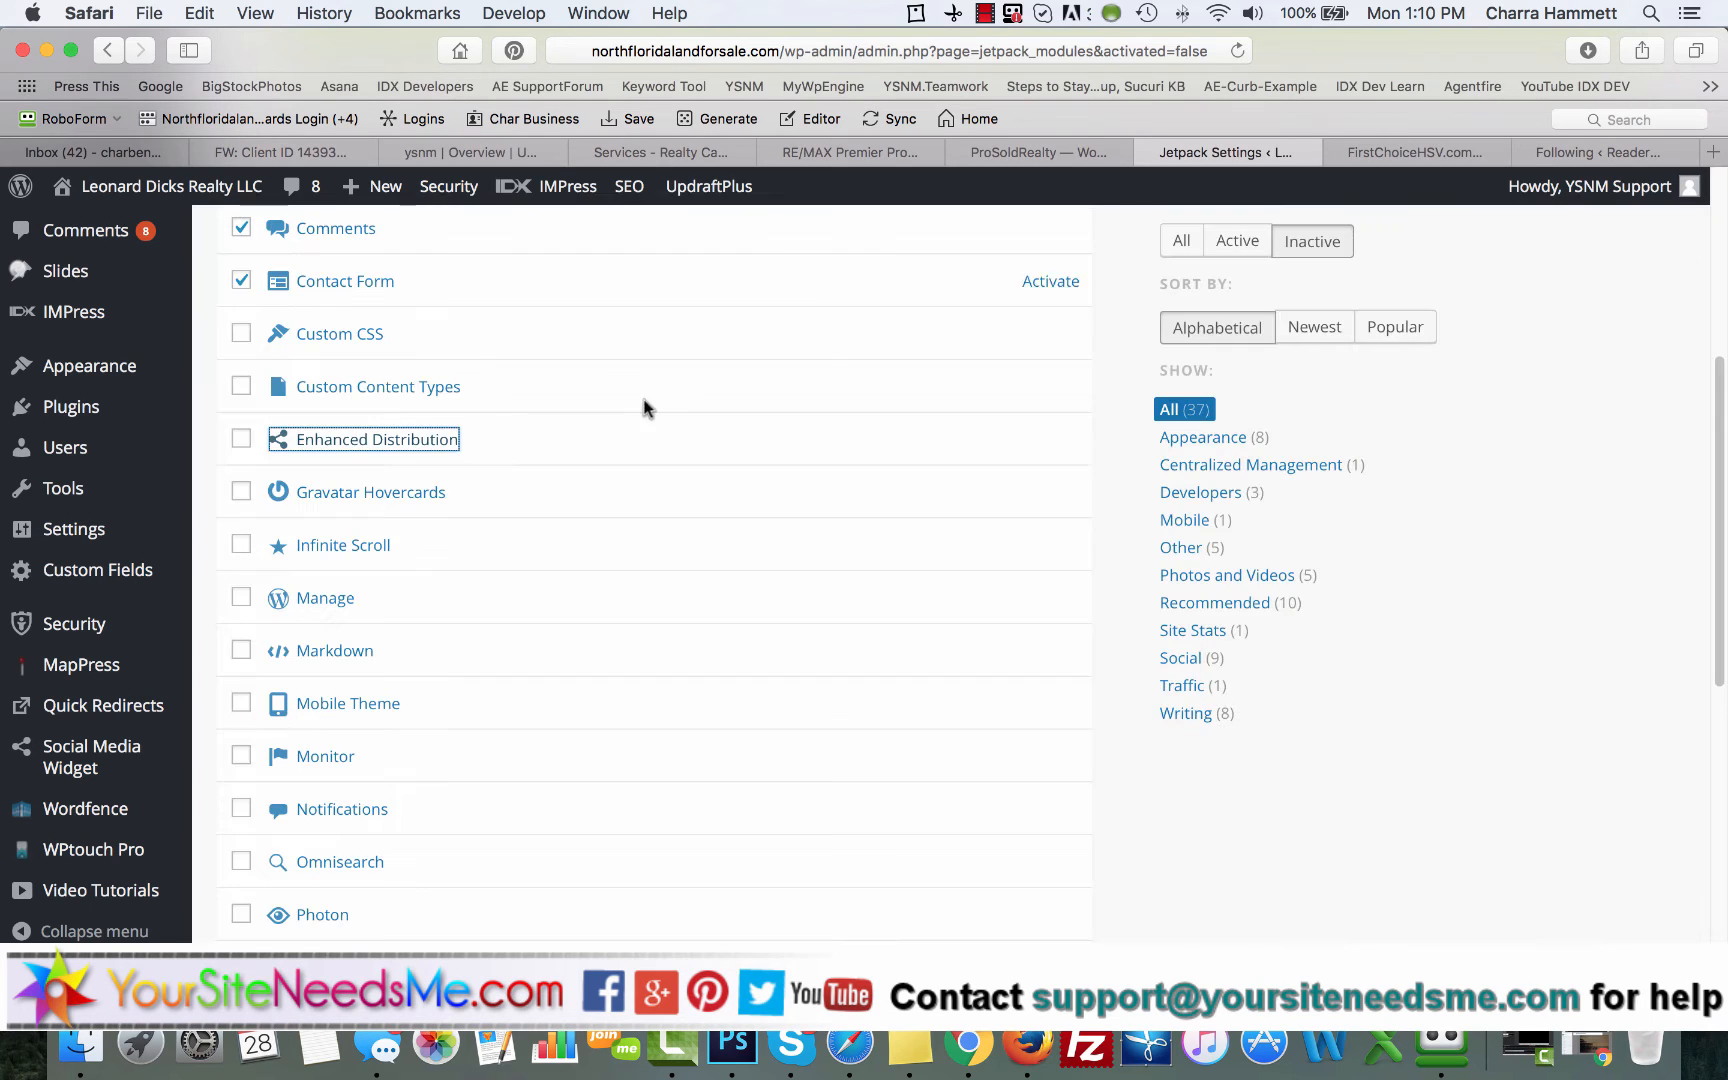
click(241, 438)
Step: Read the description of the inactive Gravatar Hovercards module and add it to the selection
scroll(239, 515, down, 2)
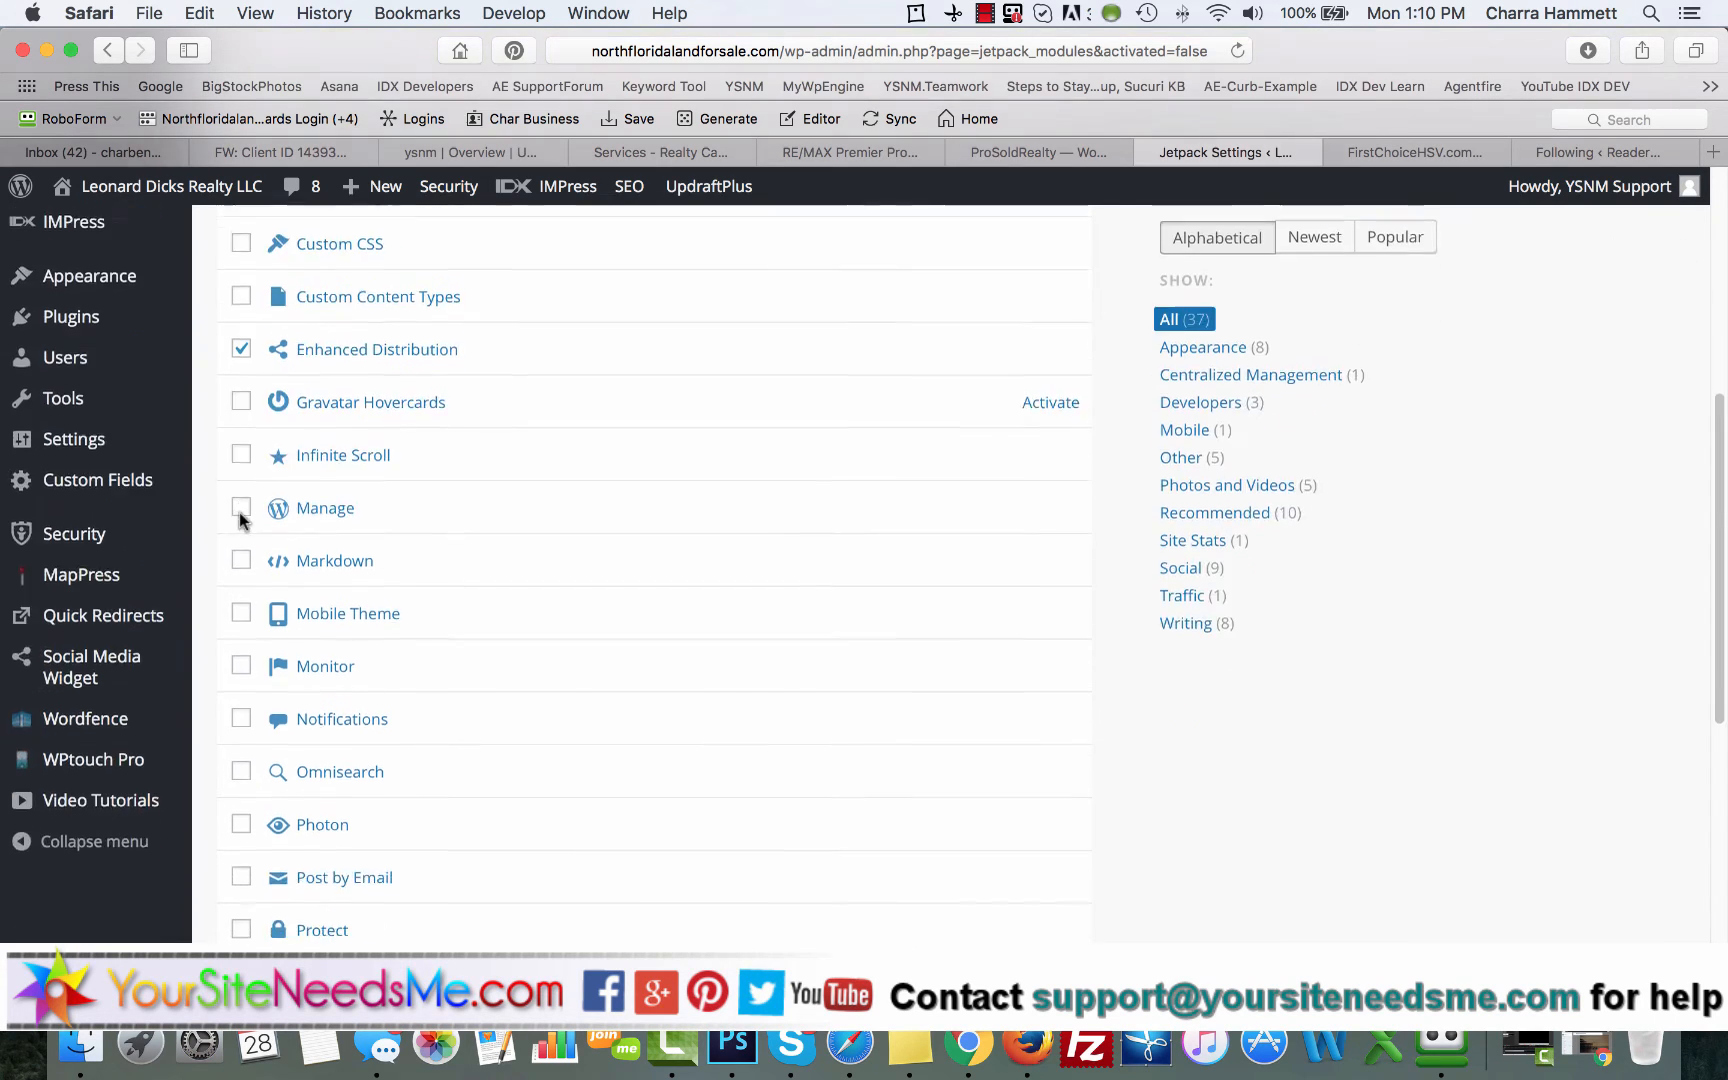
click(388, 405)
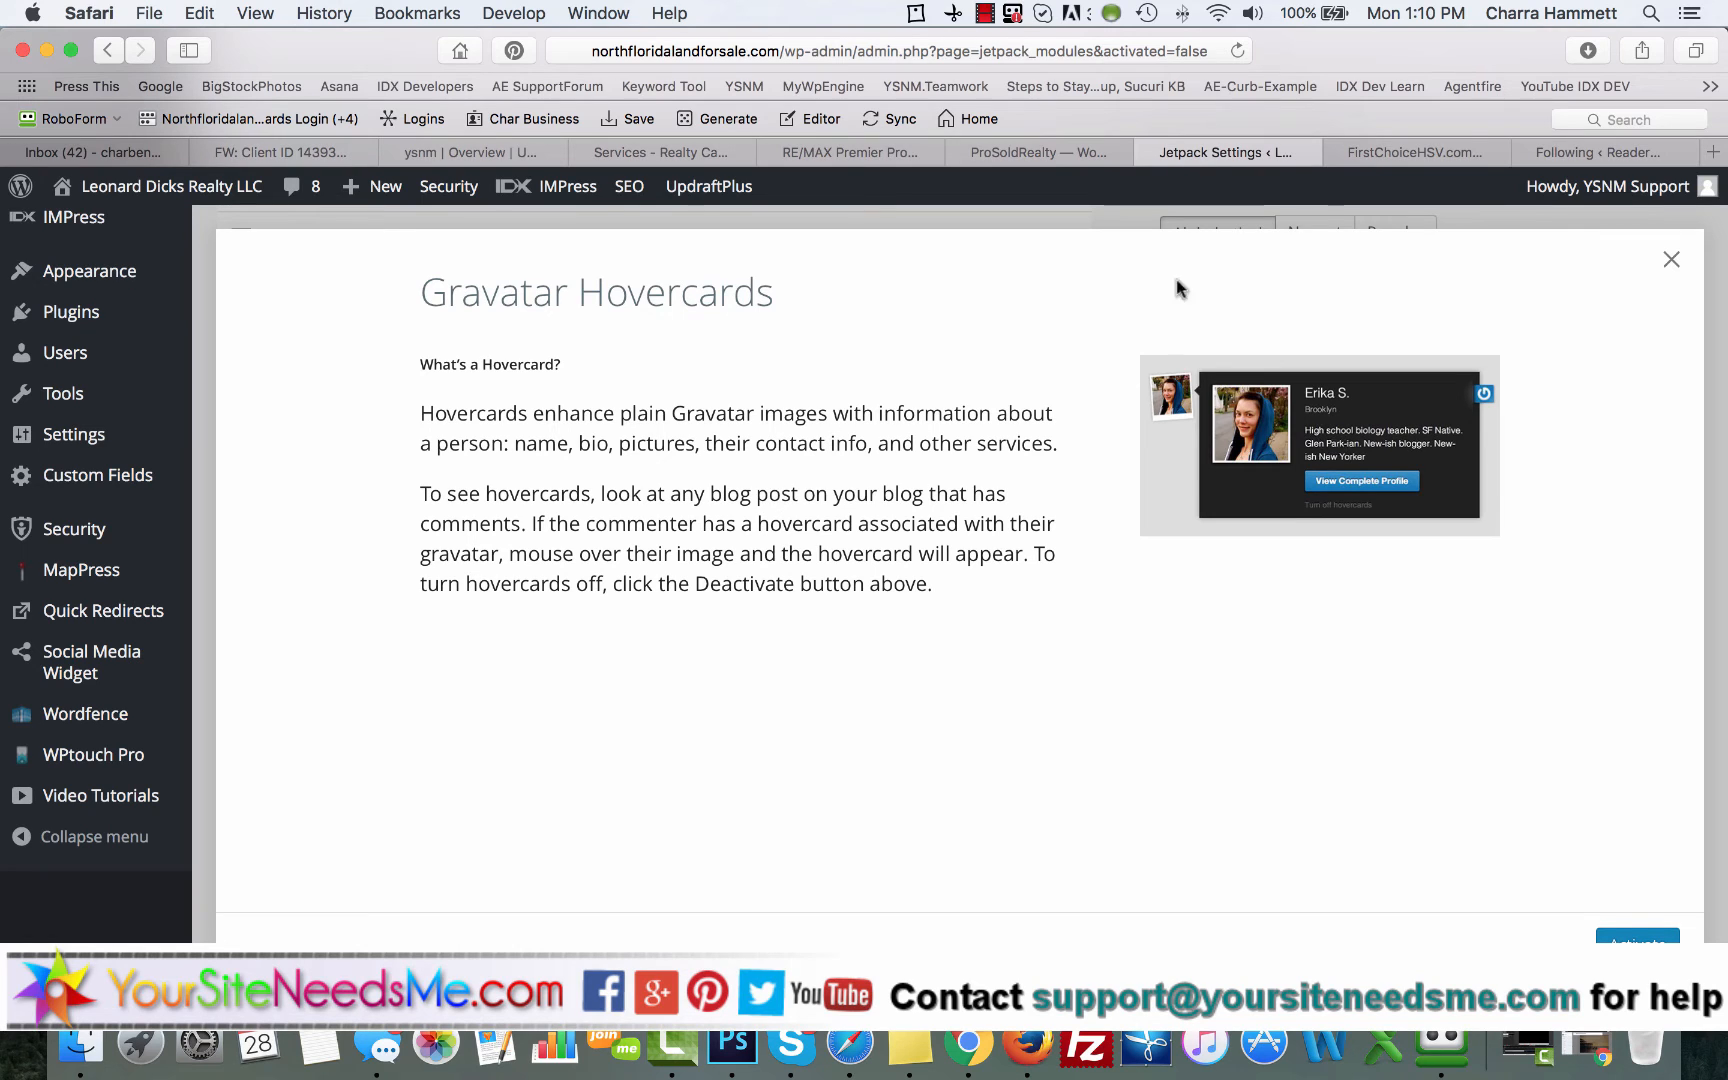
click(1670, 259)
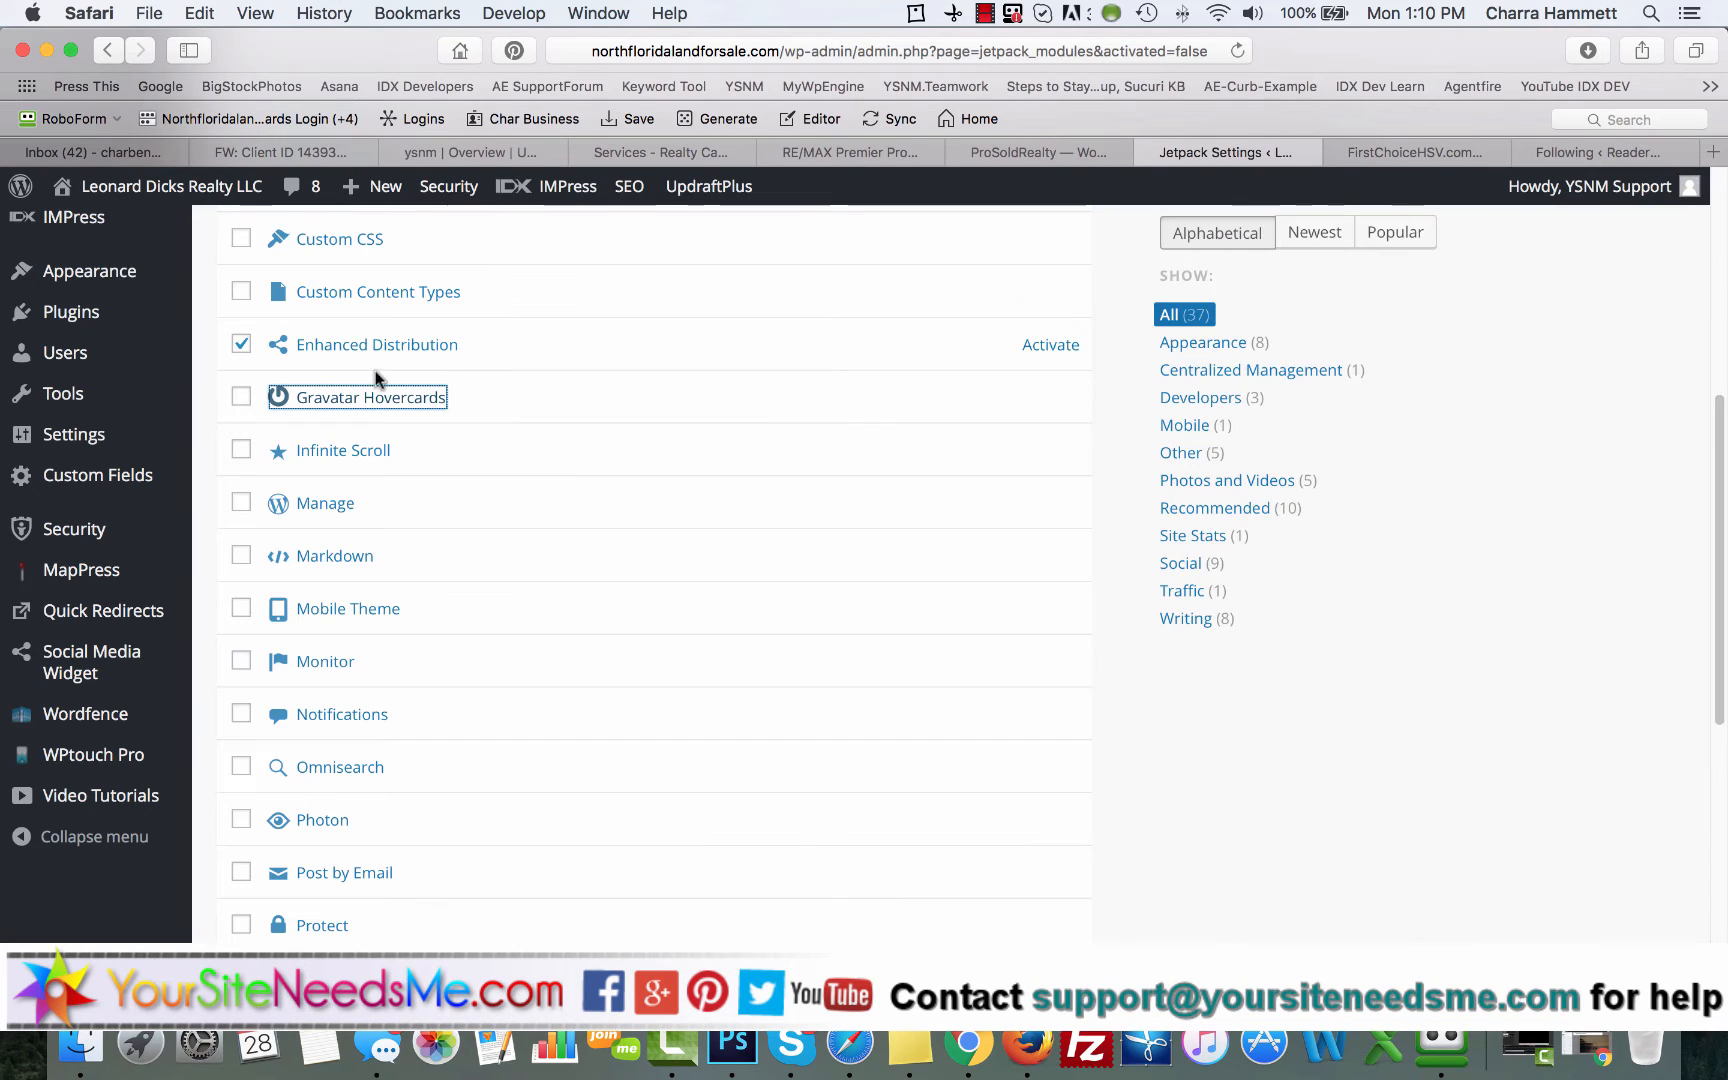
click(240, 398)
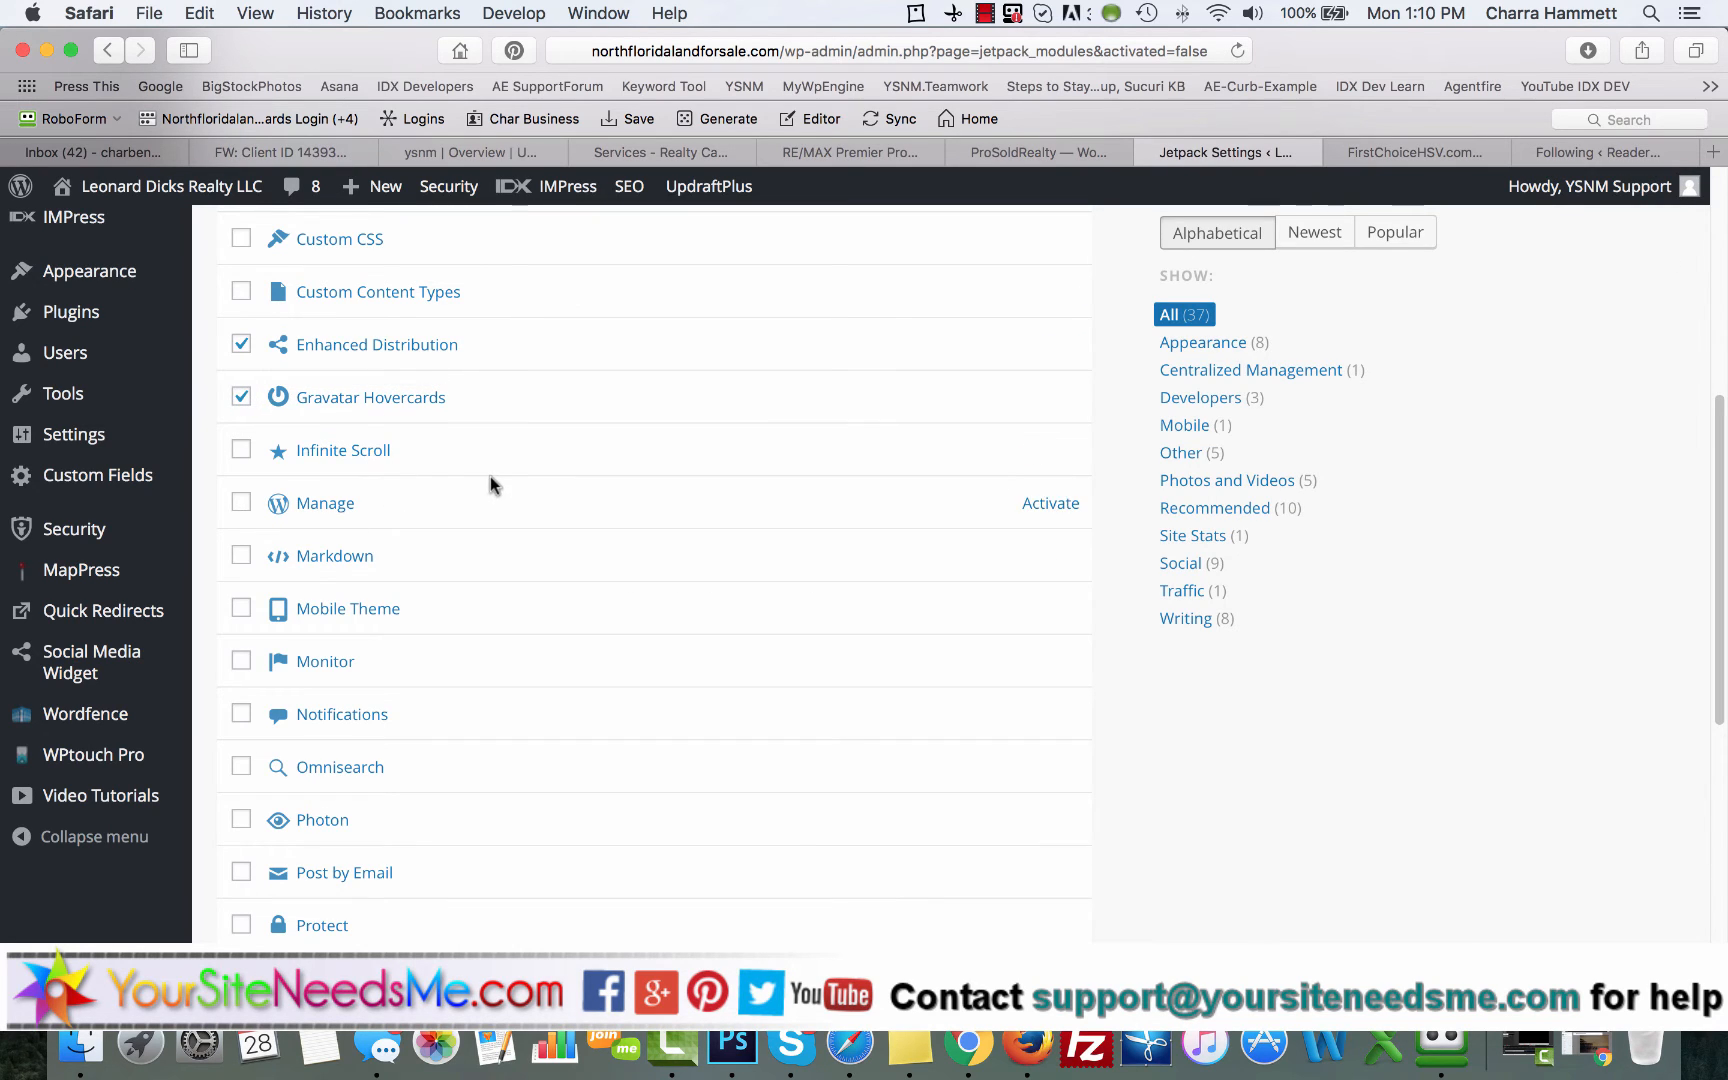
Step: Select the Photon module, read the description of Protect, and add Protect to the selection as well
scroll(490, 480, down, 3)
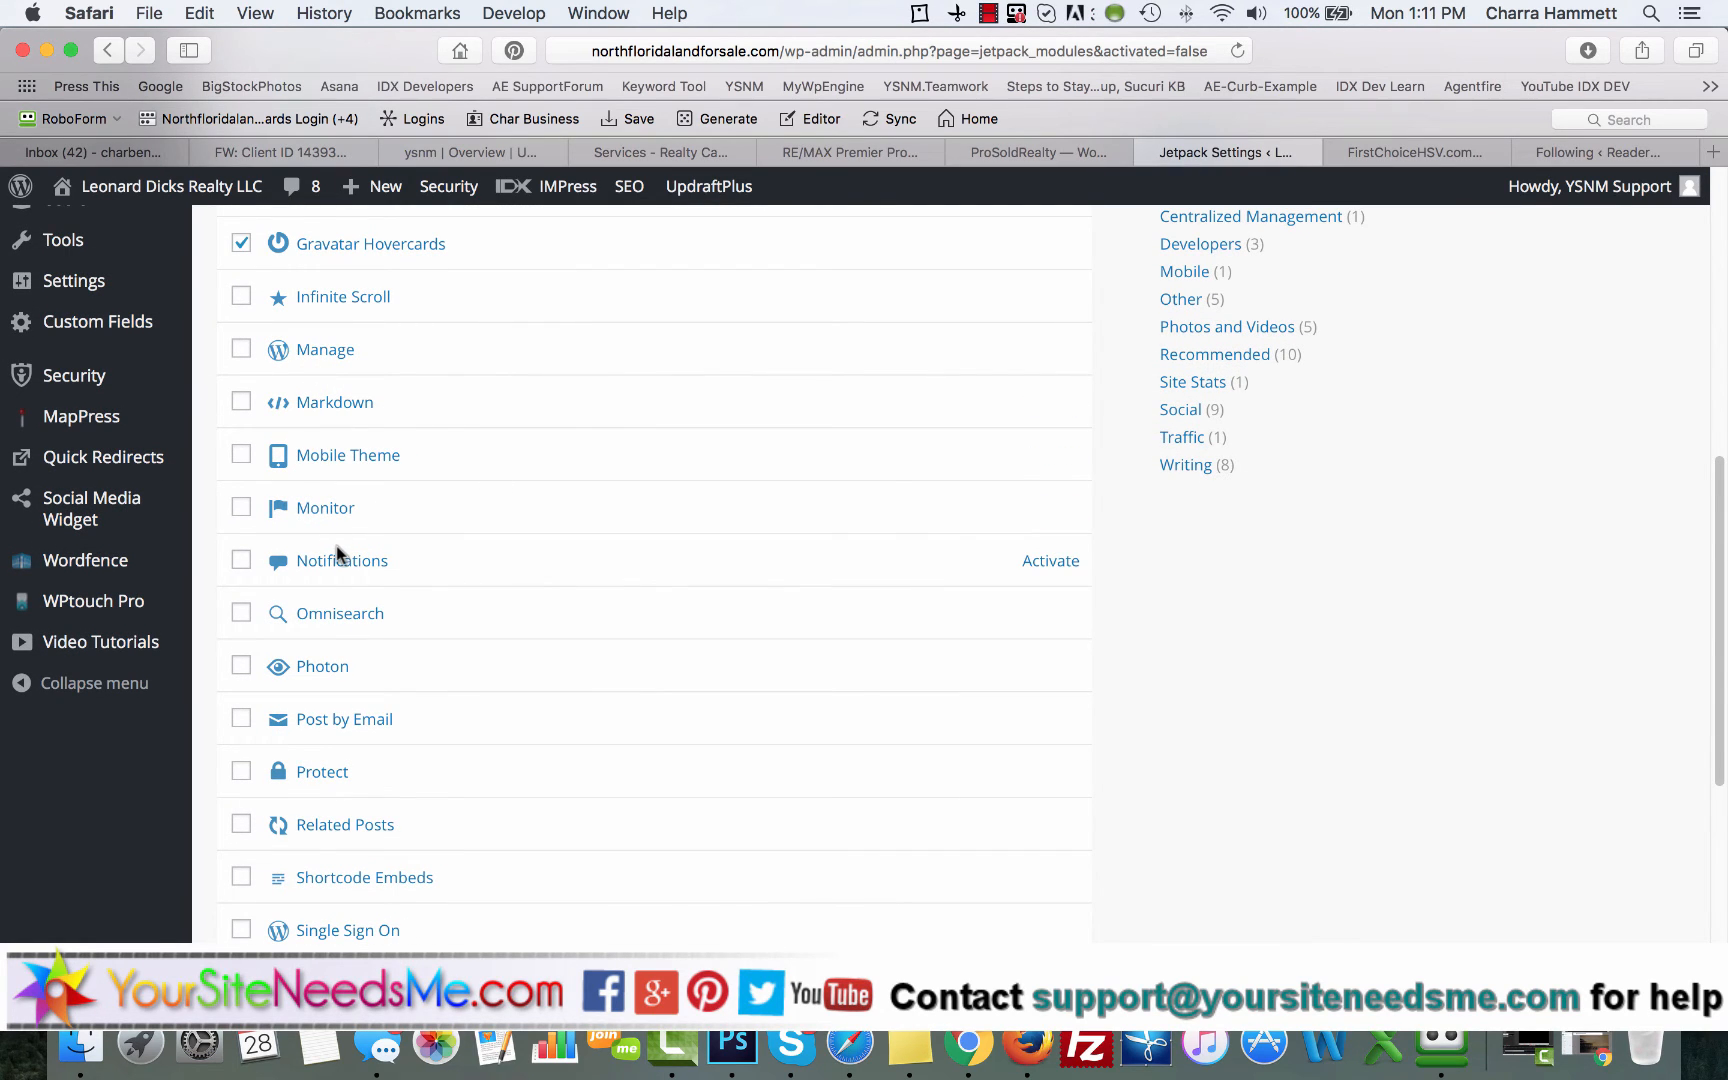
scroll(338, 553, down, 4)
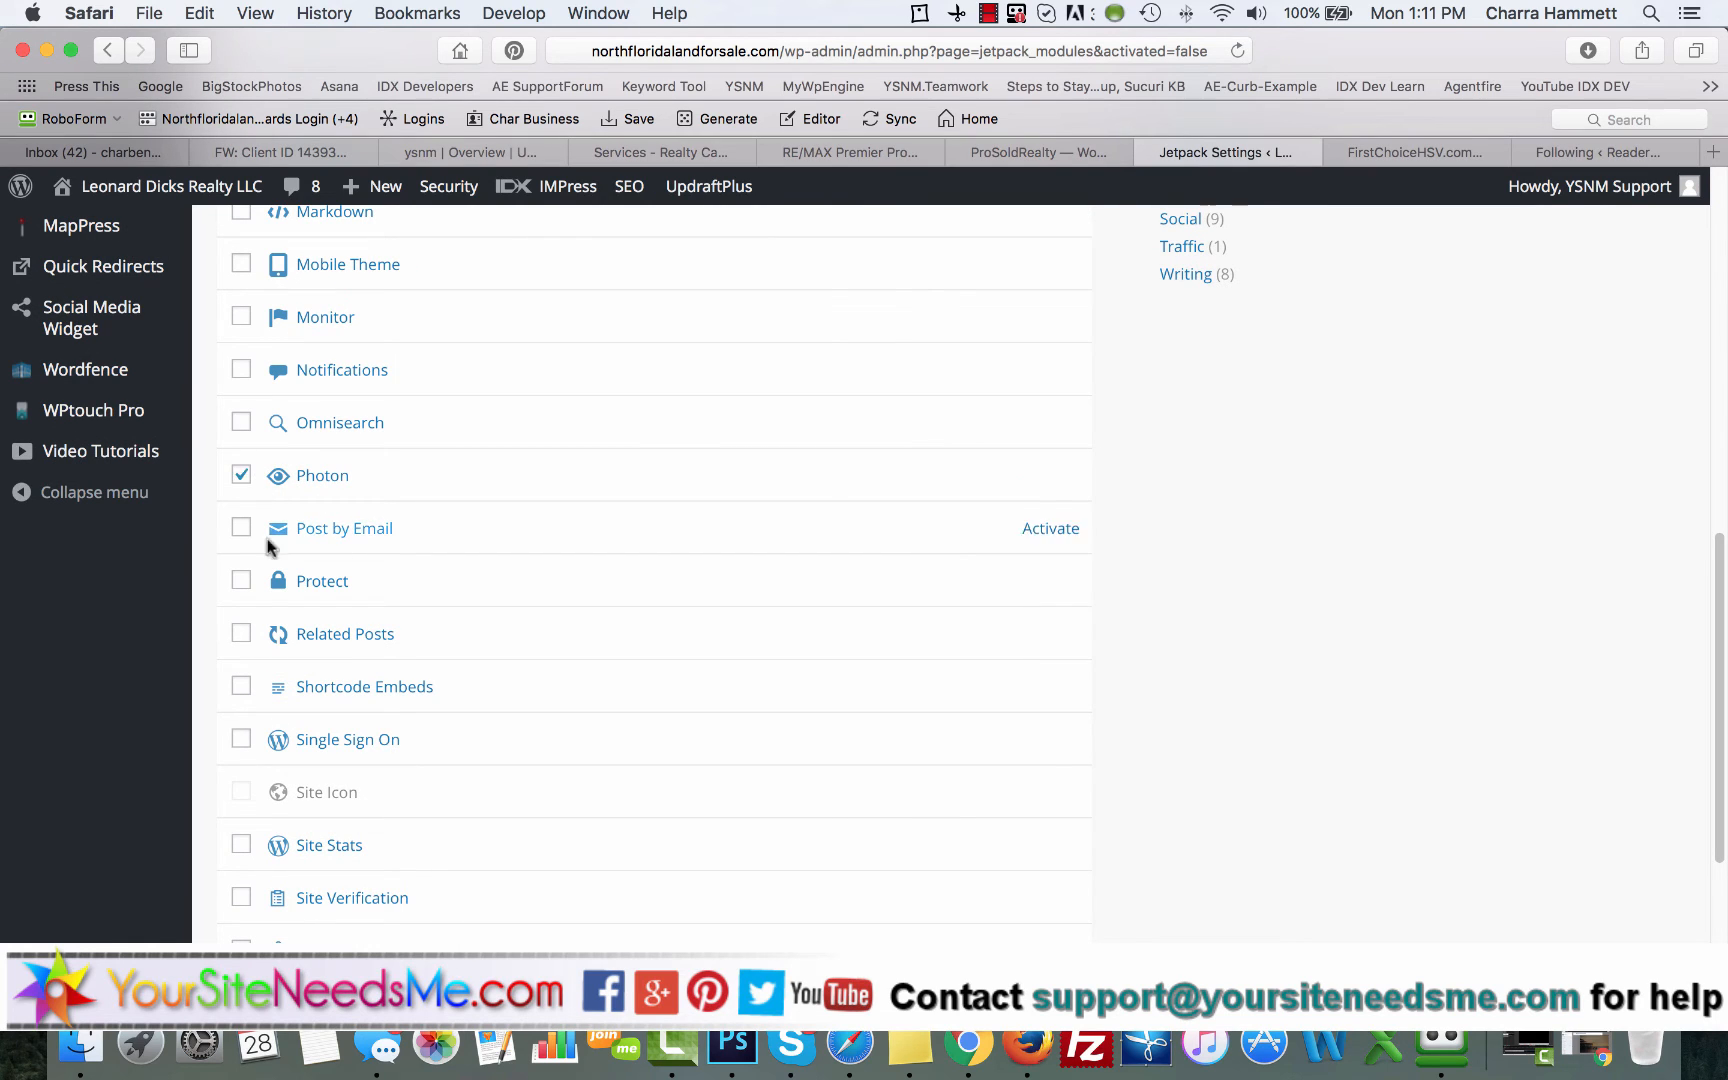
scroll(270, 598, down, 1)
click(318, 526)
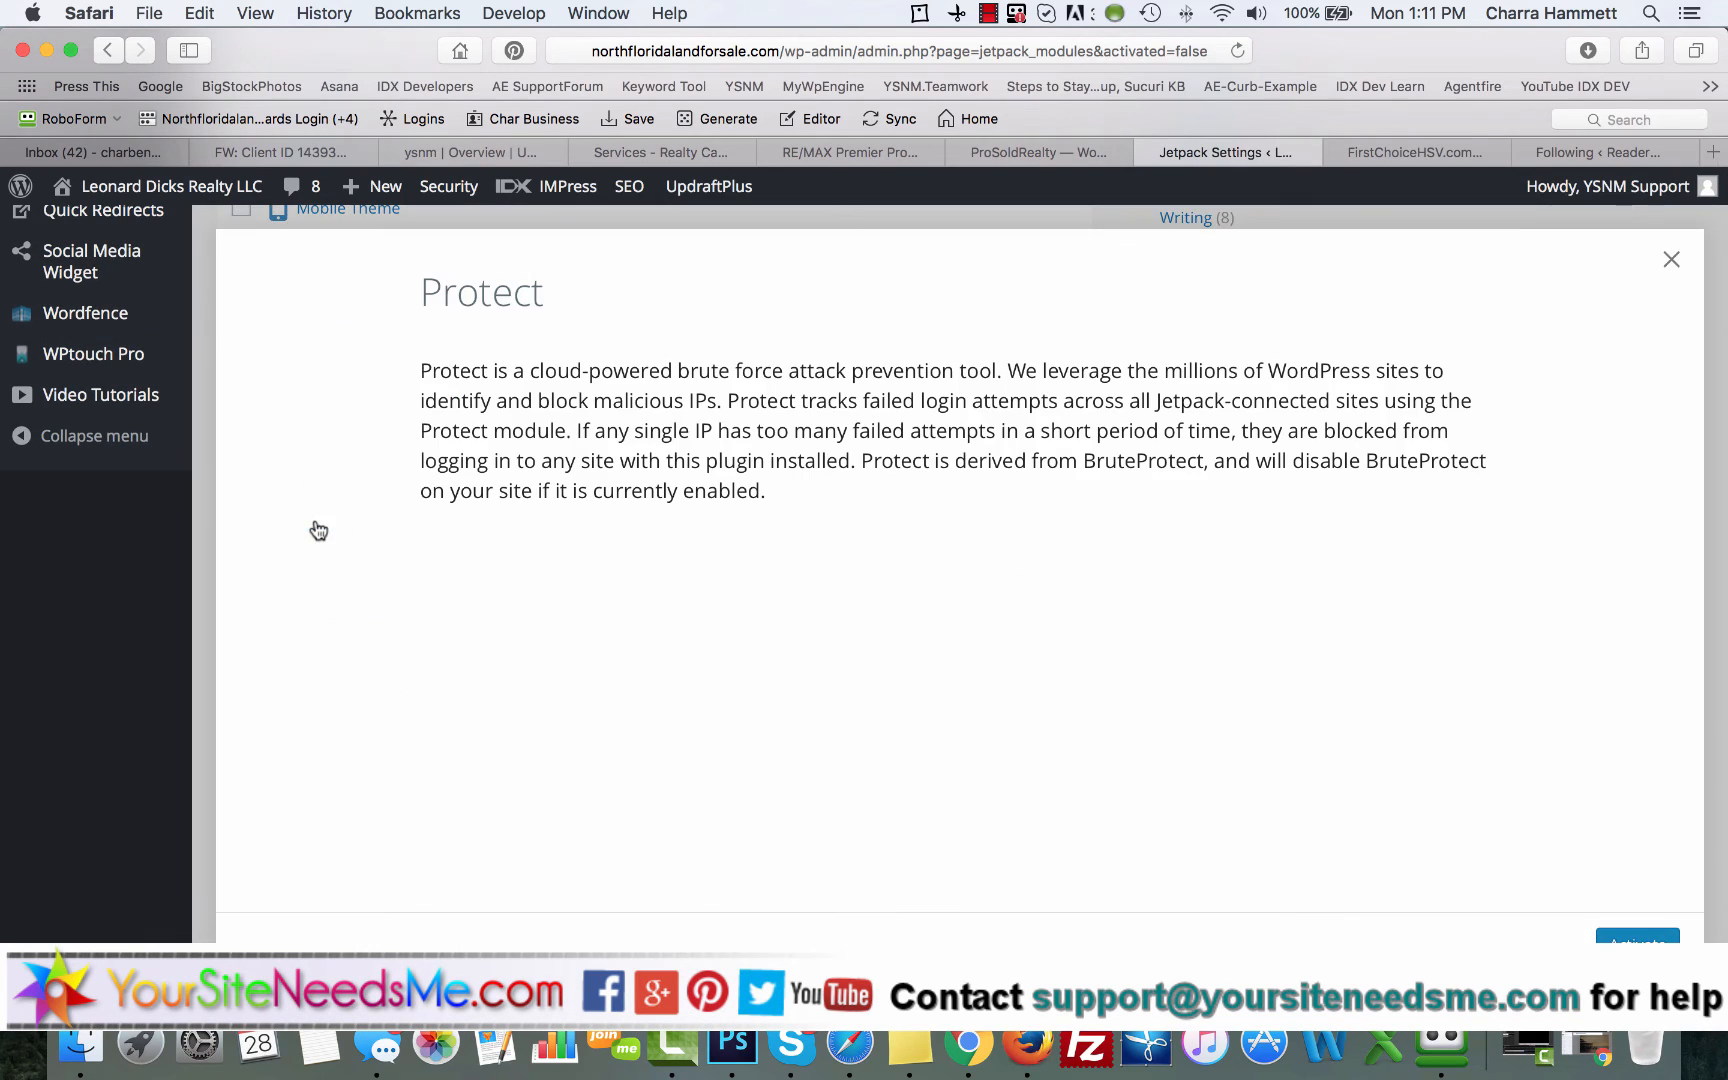
click(1658, 261)
click(243, 525)
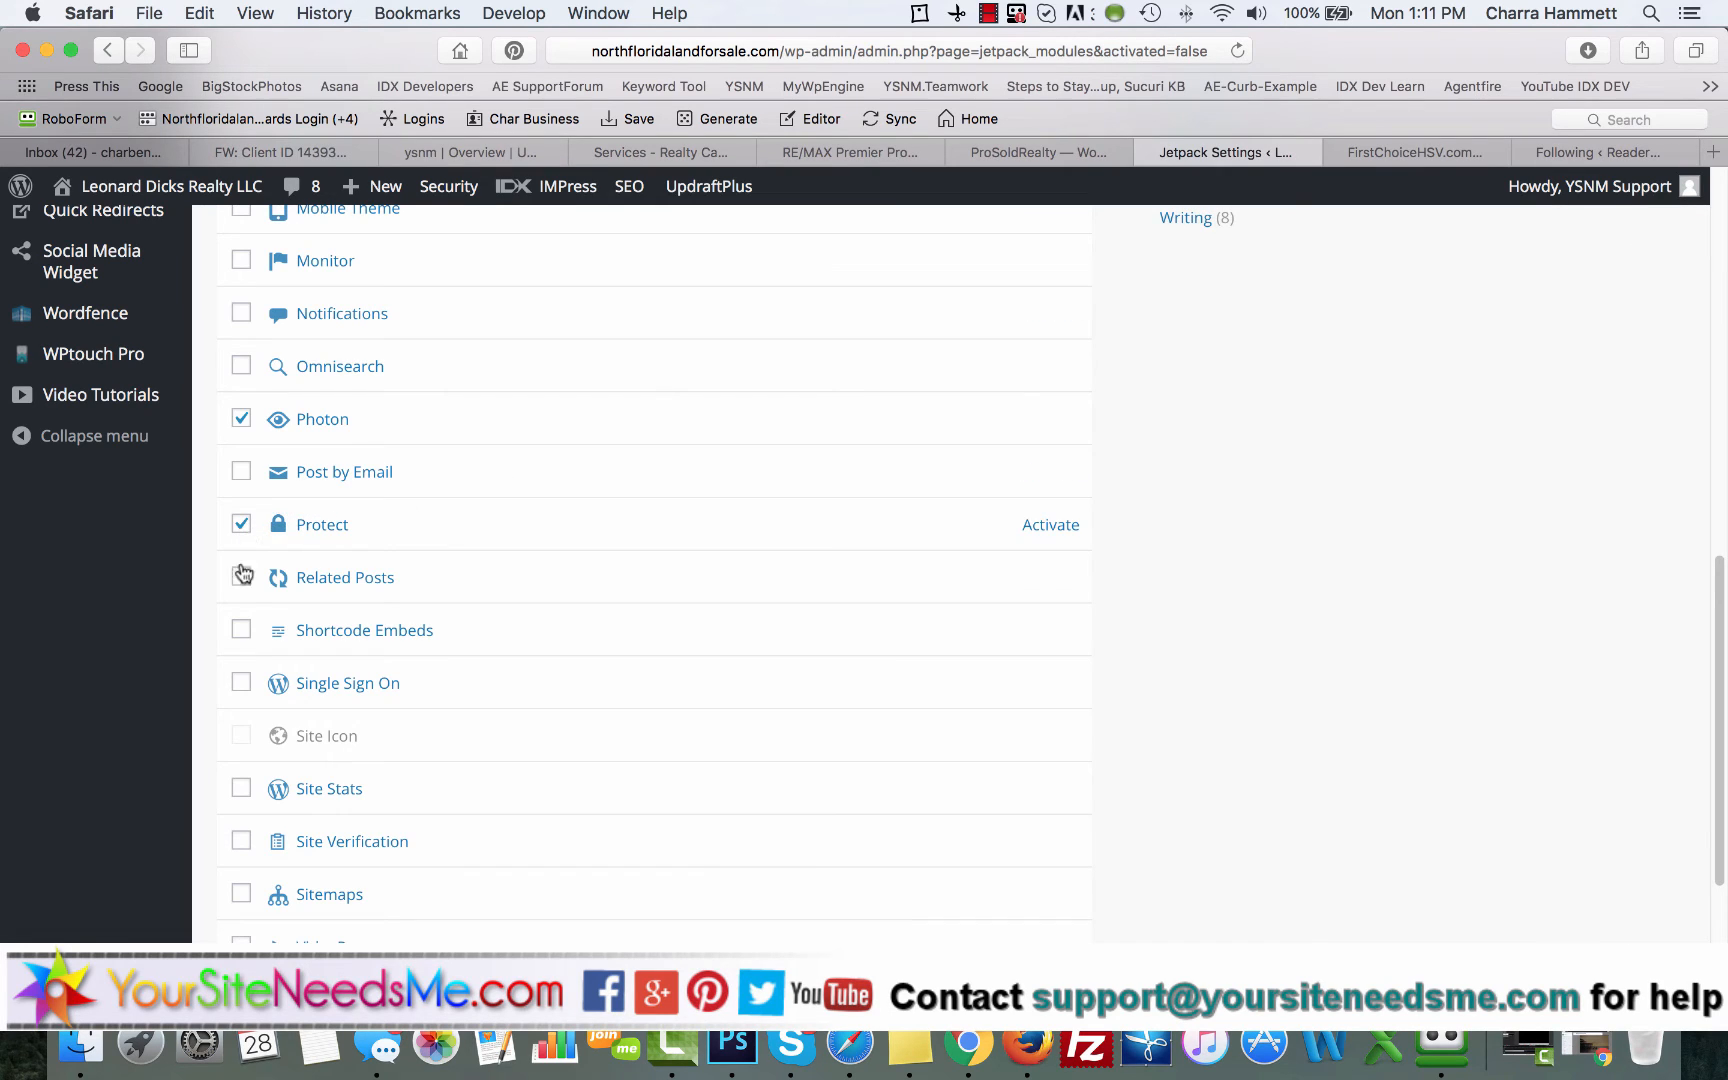
Step: Read the descriptions of Shortcode Embeds and Single Sign On, and add both plus Related Posts to the selection
click(346, 633)
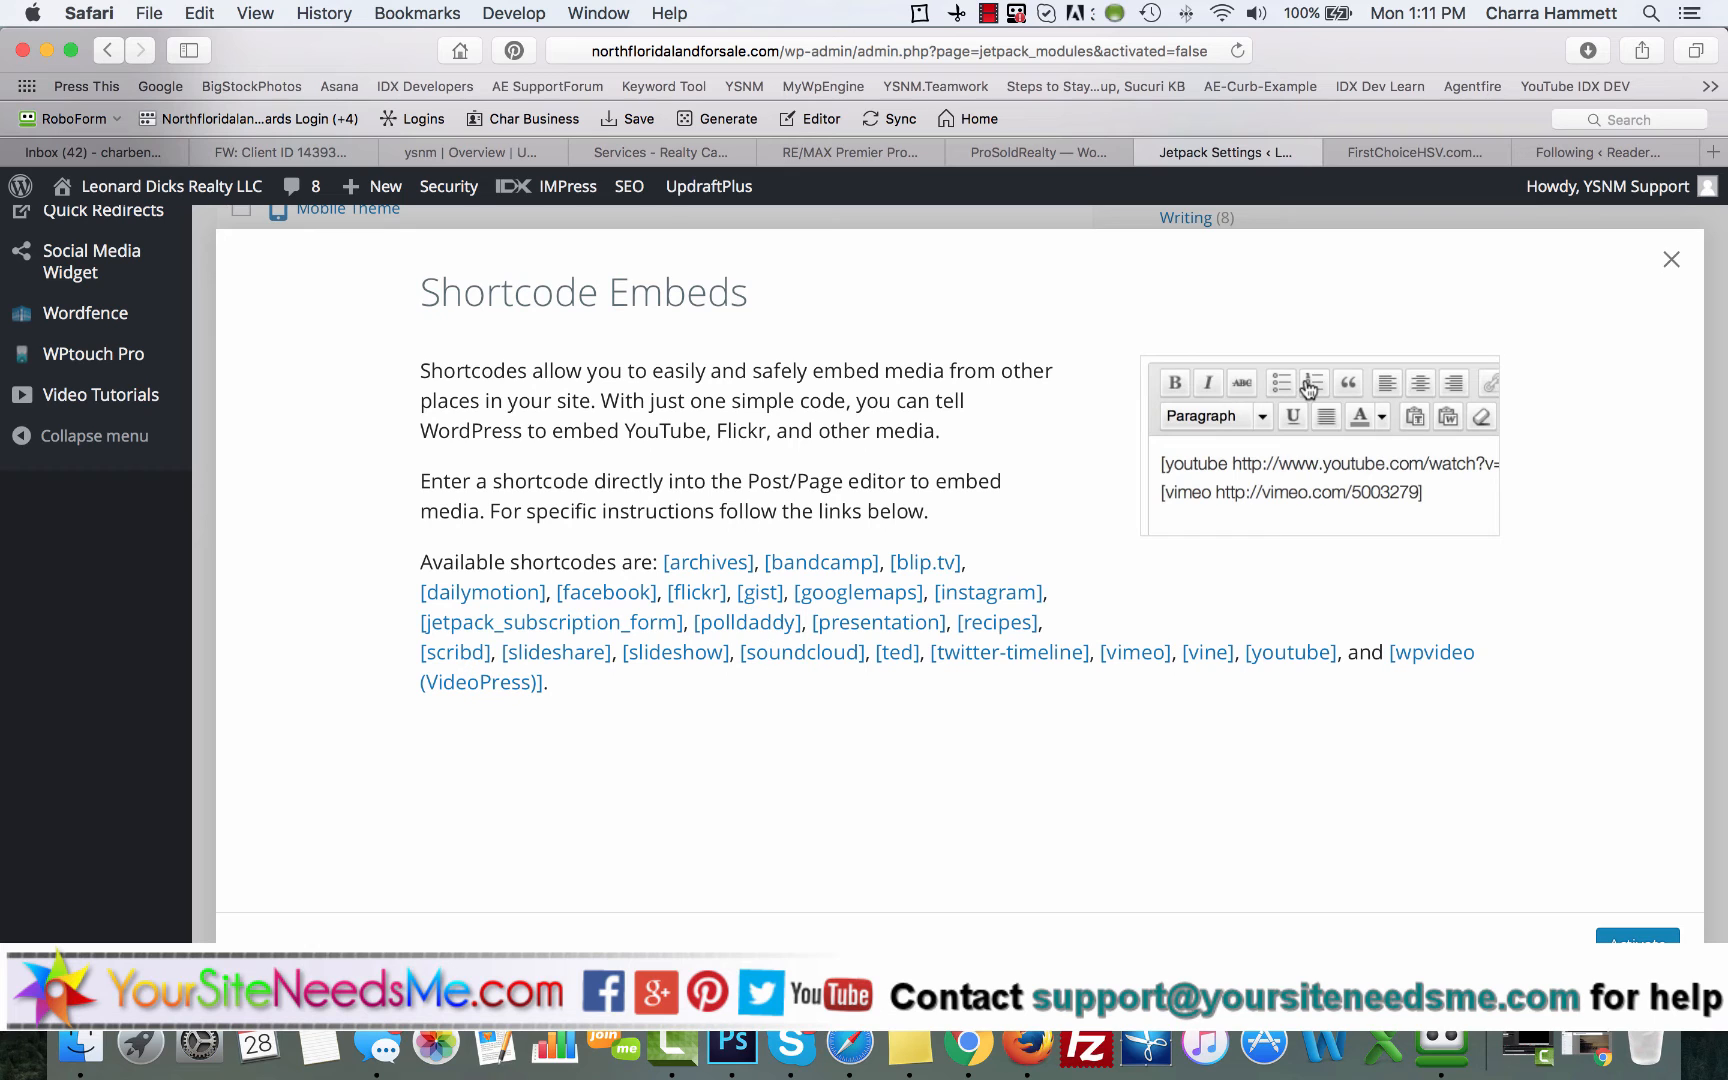
click(1671, 259)
scroll(522, 562, down, 1)
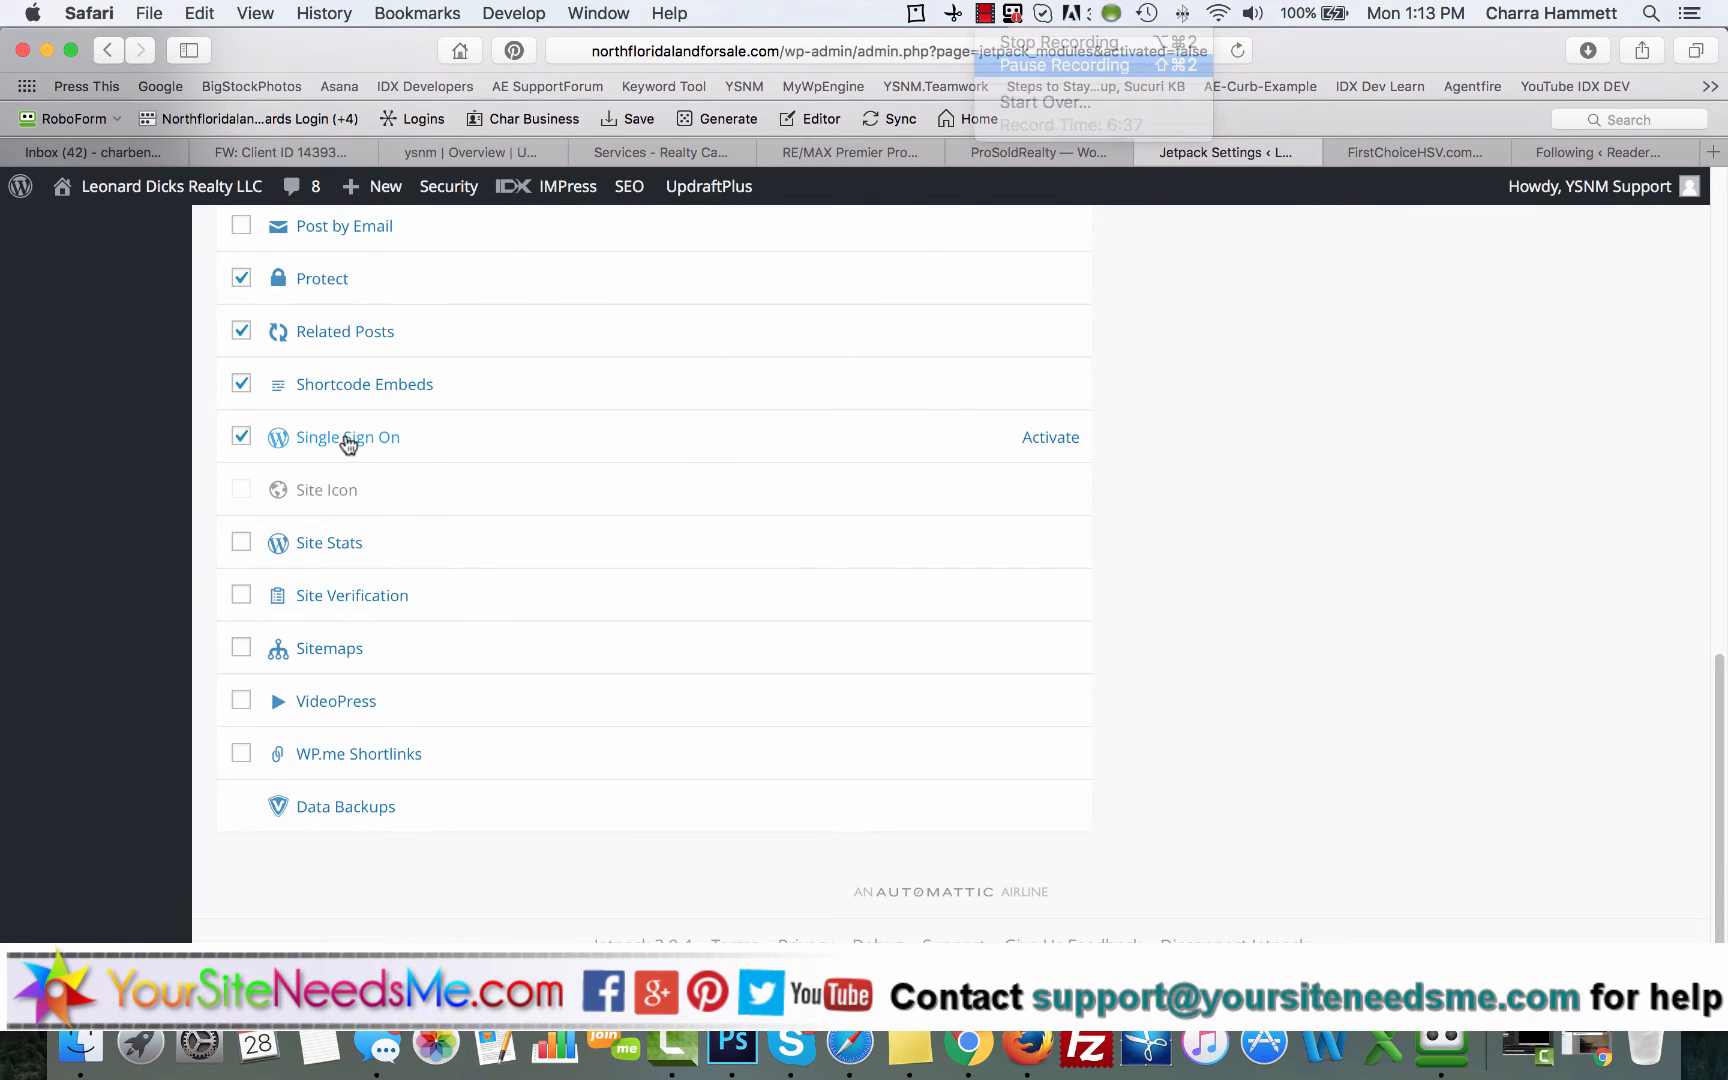
click(347, 440)
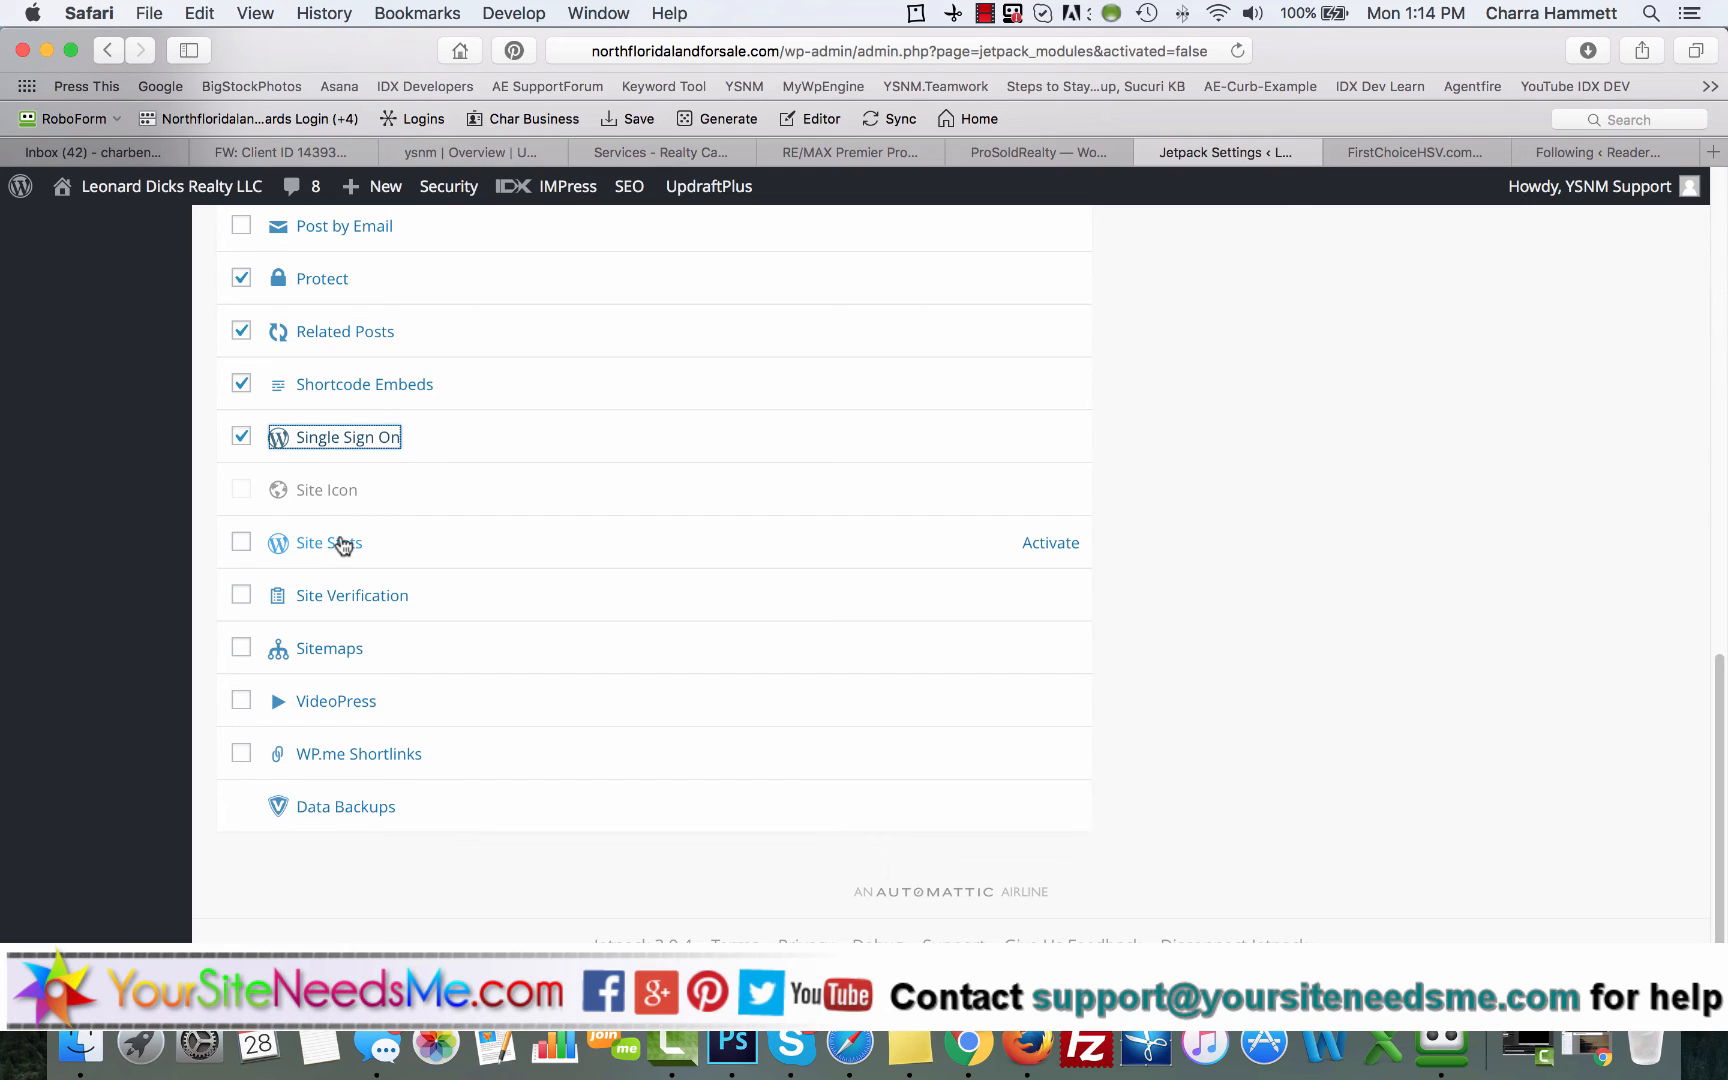
Step: Read the description of the Site Verification module and add it to the selection
click(311, 596)
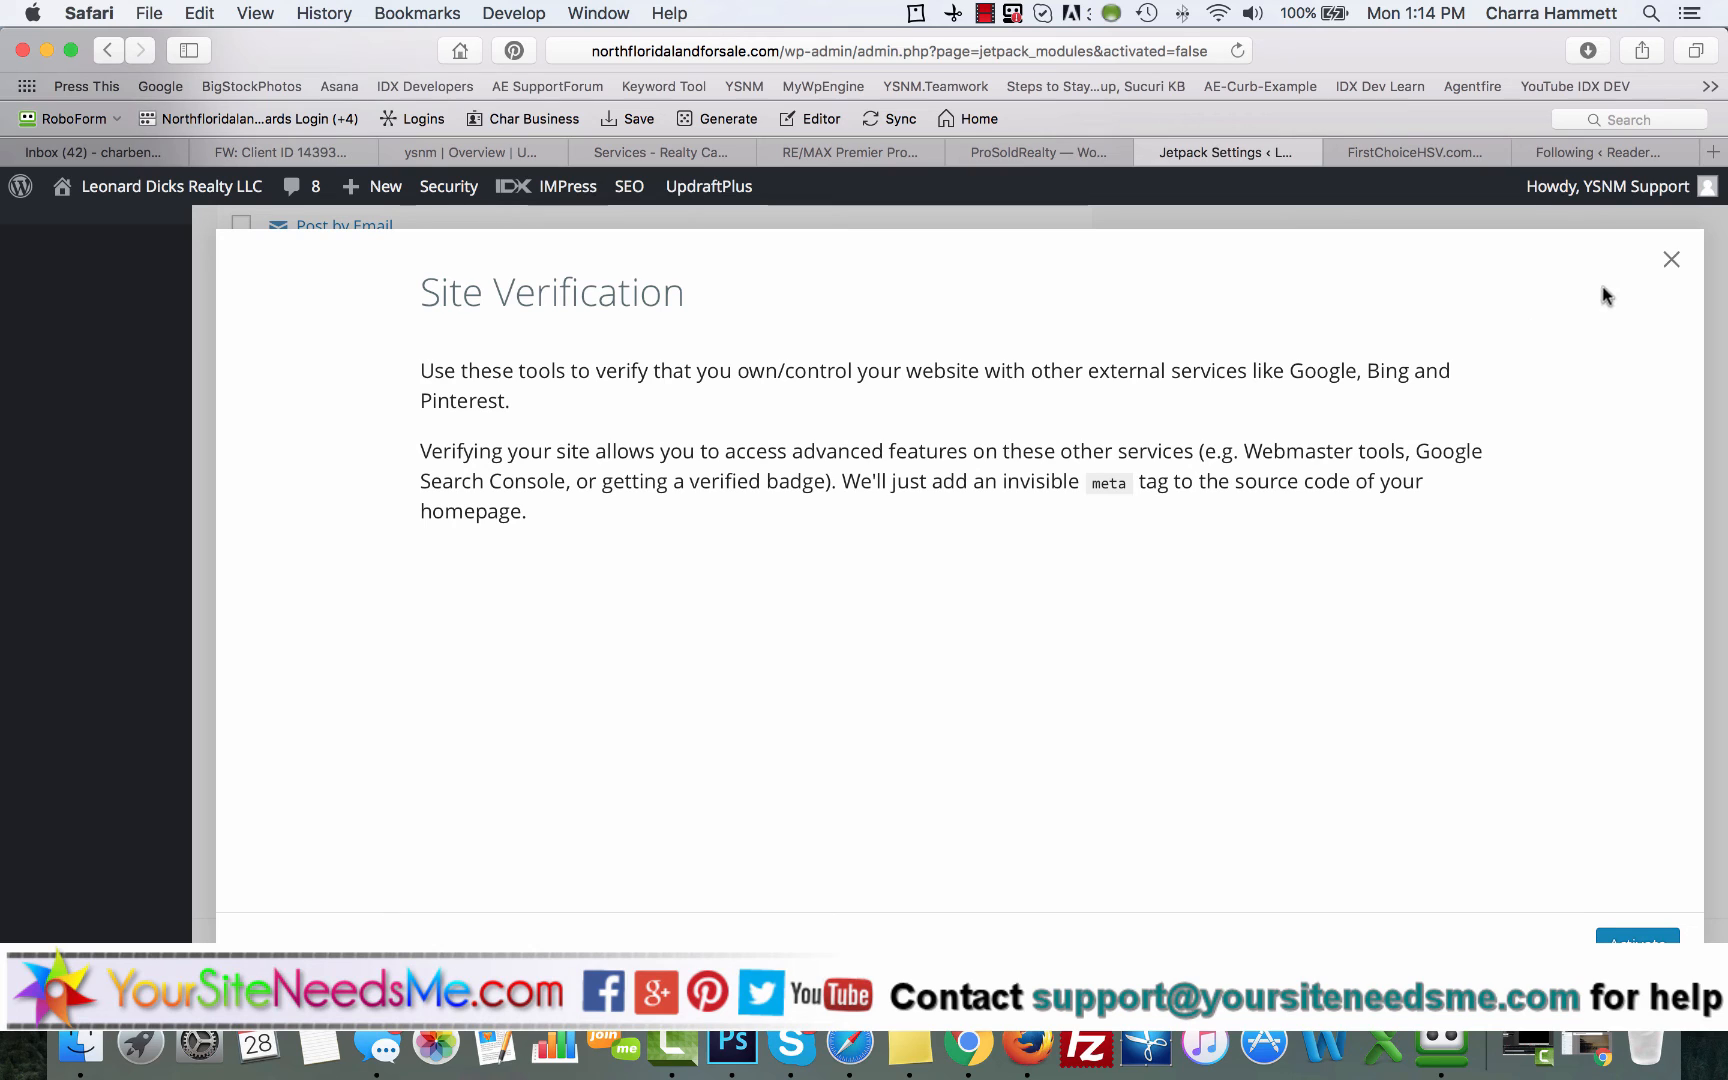
click(1669, 261)
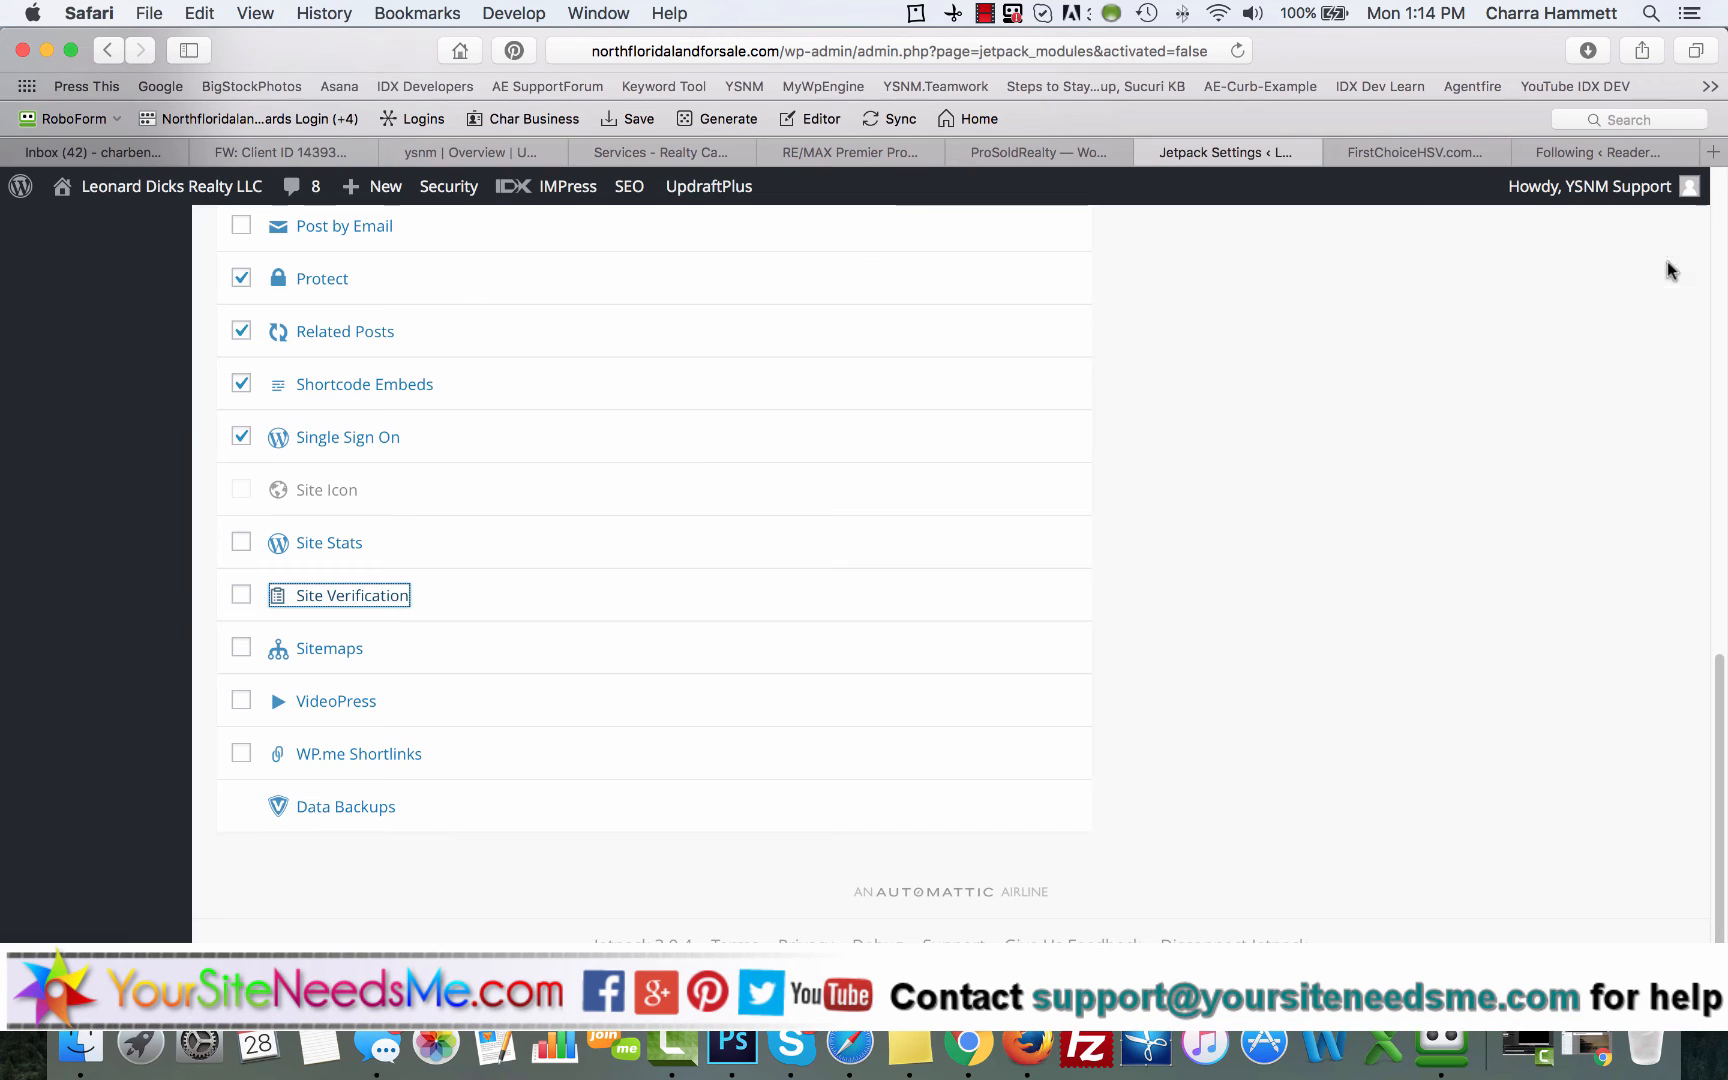
click(241, 594)
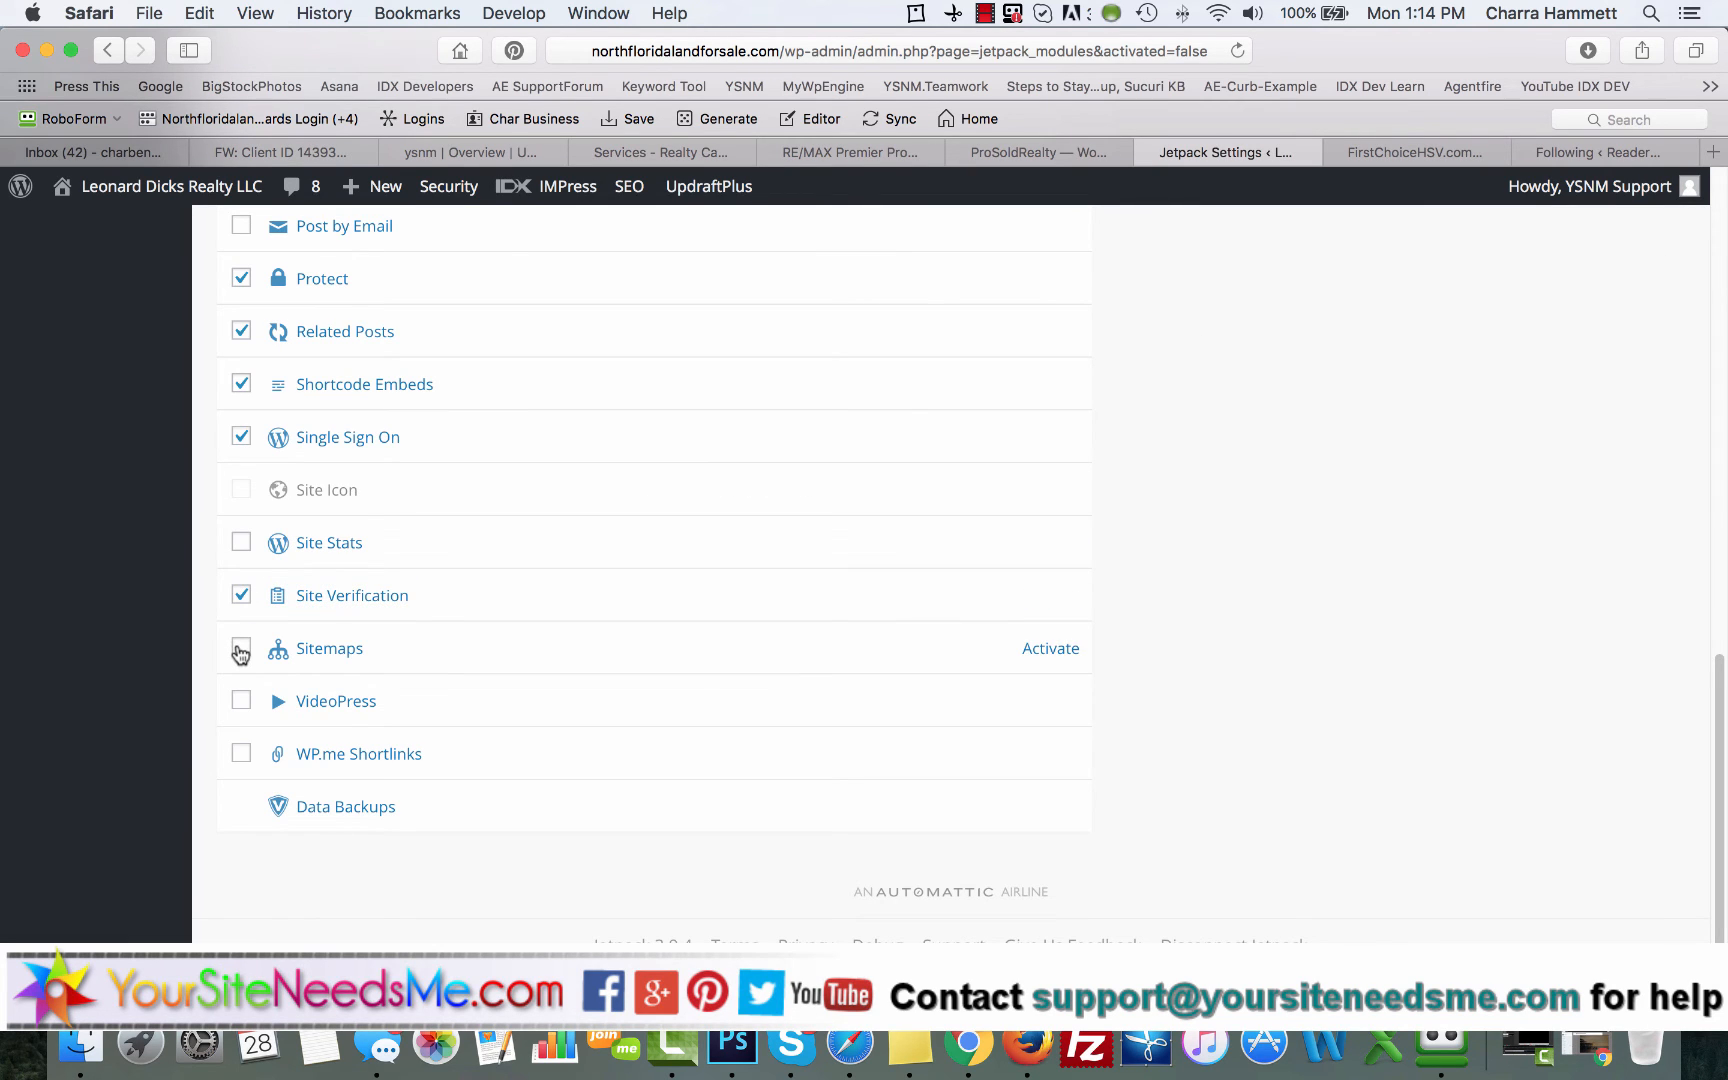
Step: Check the All in One SEO options for an existing XML sitemap feature, and return to the module list
scroll(241, 655, up, 15)
mouse_move(128, 438)
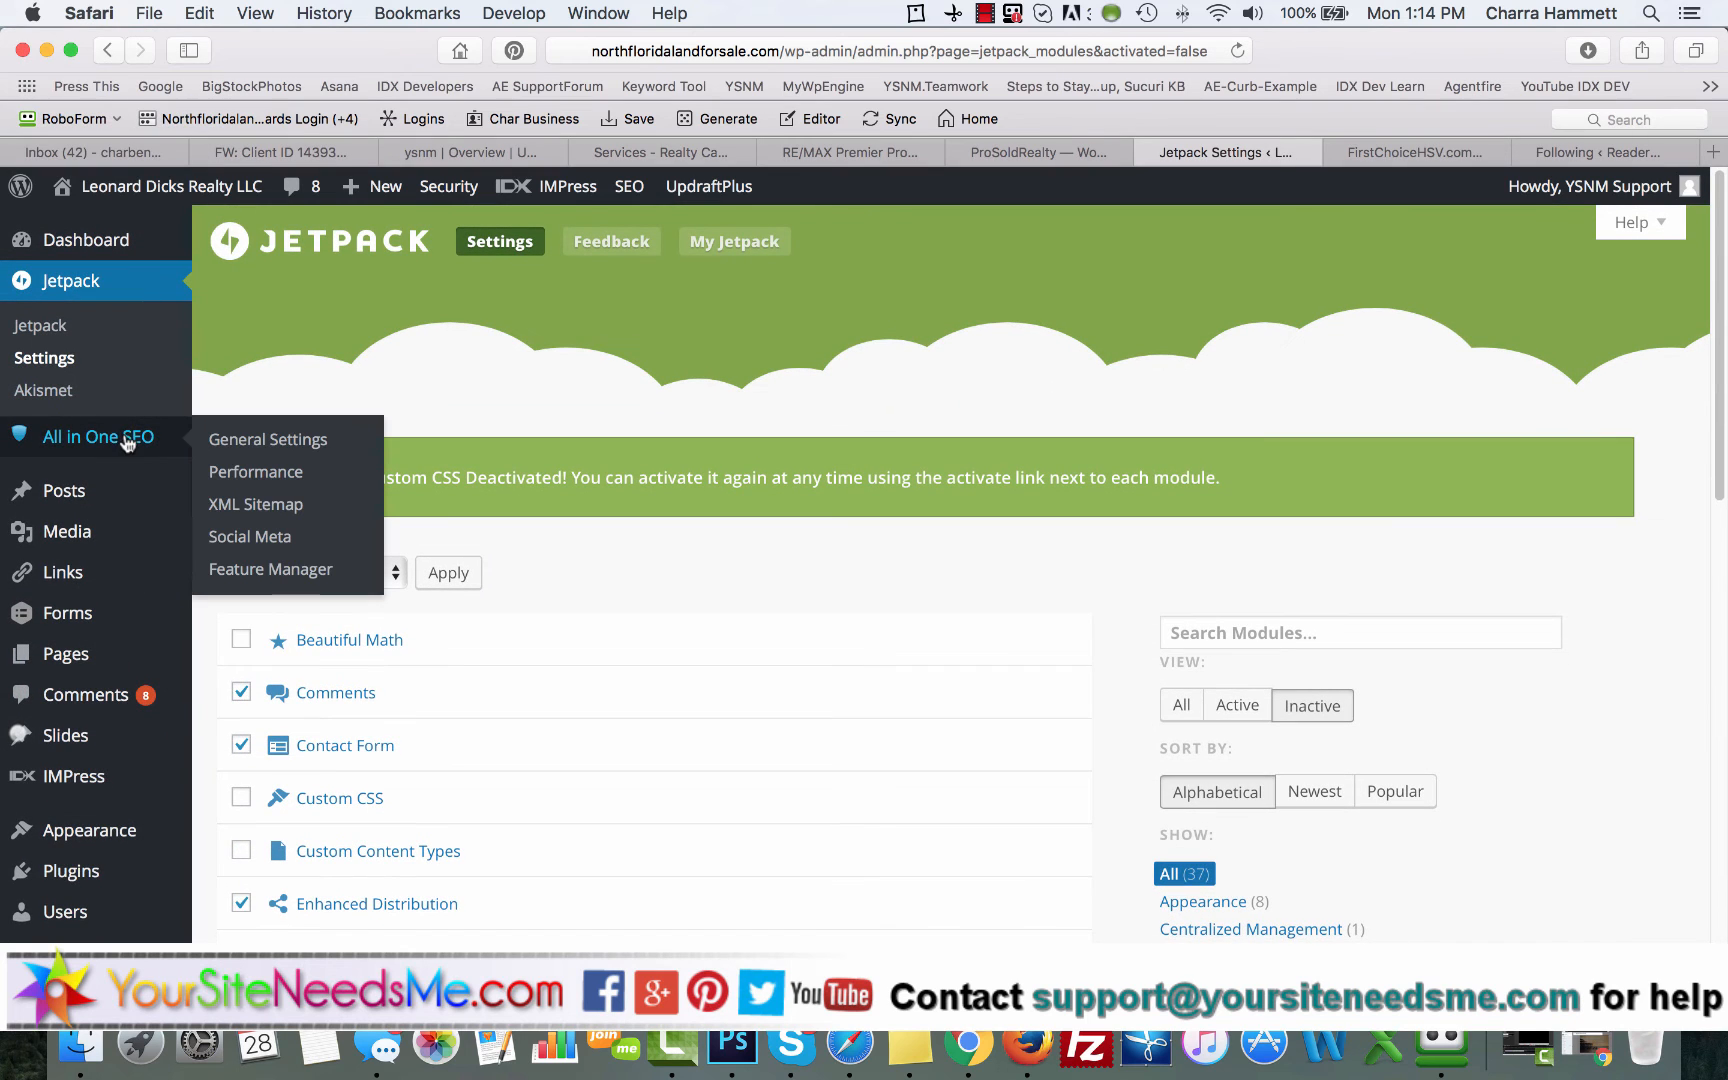
scroll(222, 633, down, 20)
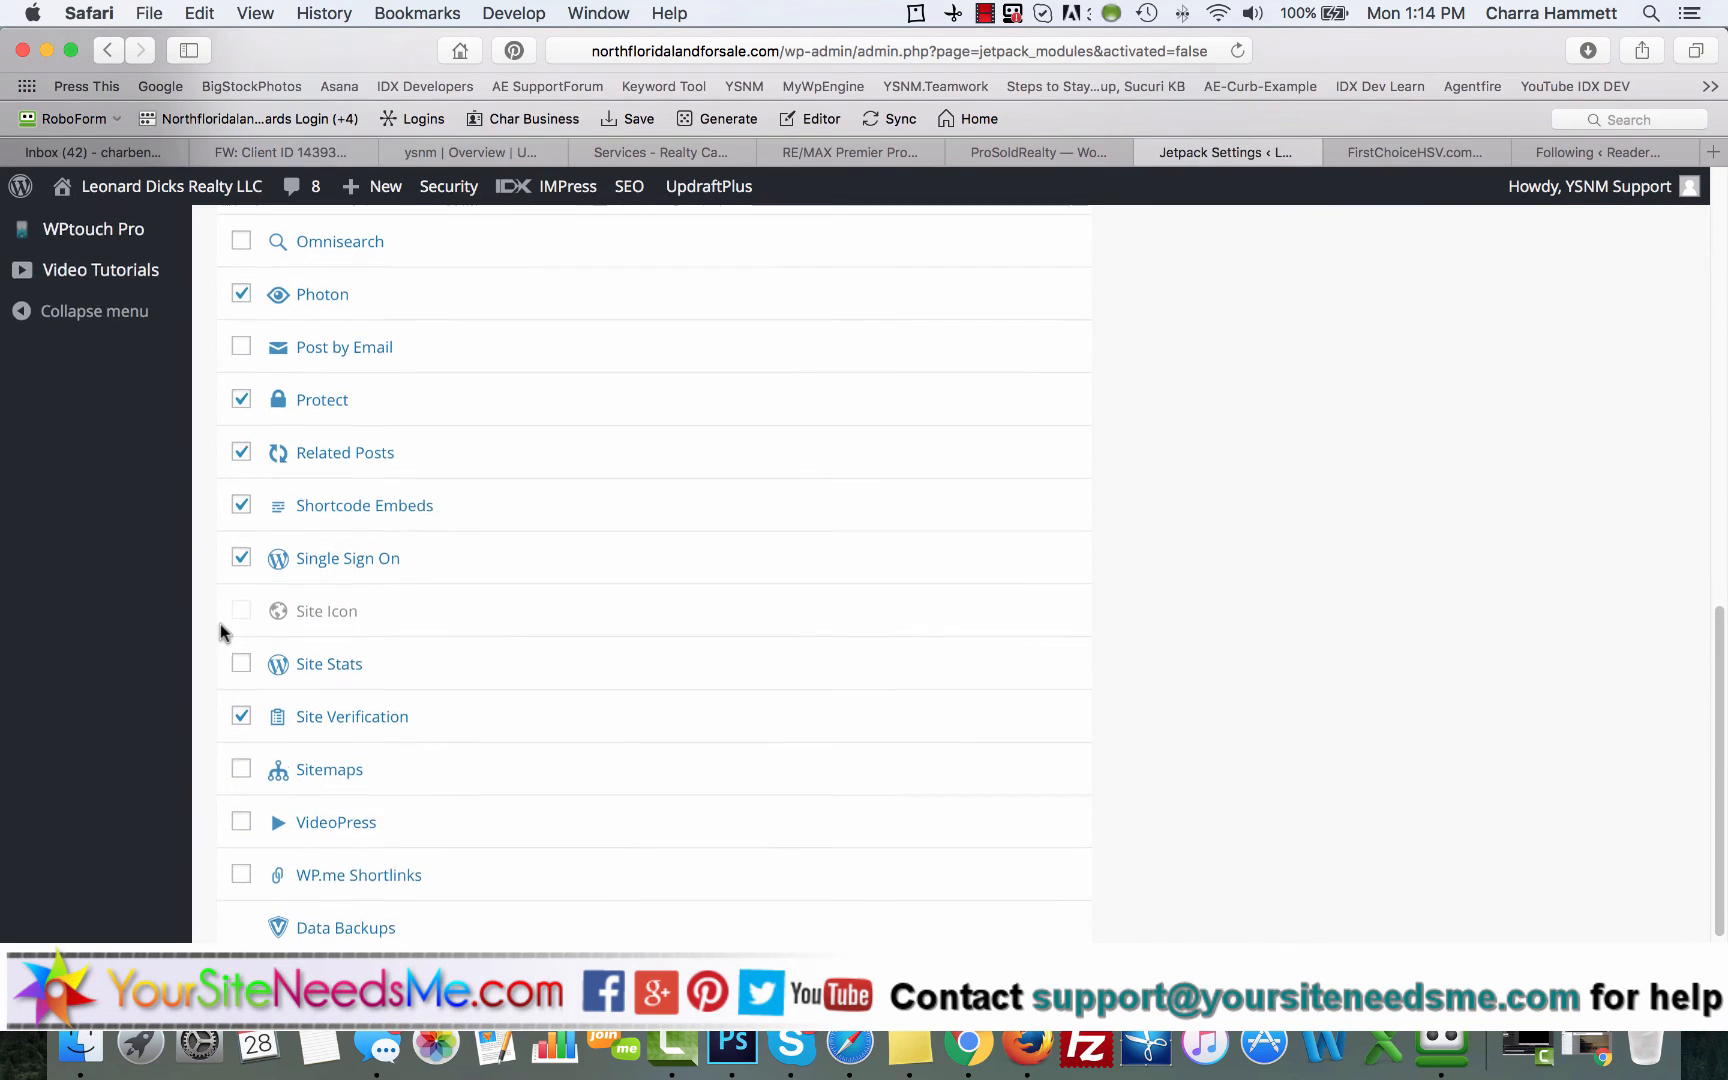
Step: Read the descriptions of the VideoPress and WP.me Shortlinks modules without selecting either
scroll(225, 640, down, 2)
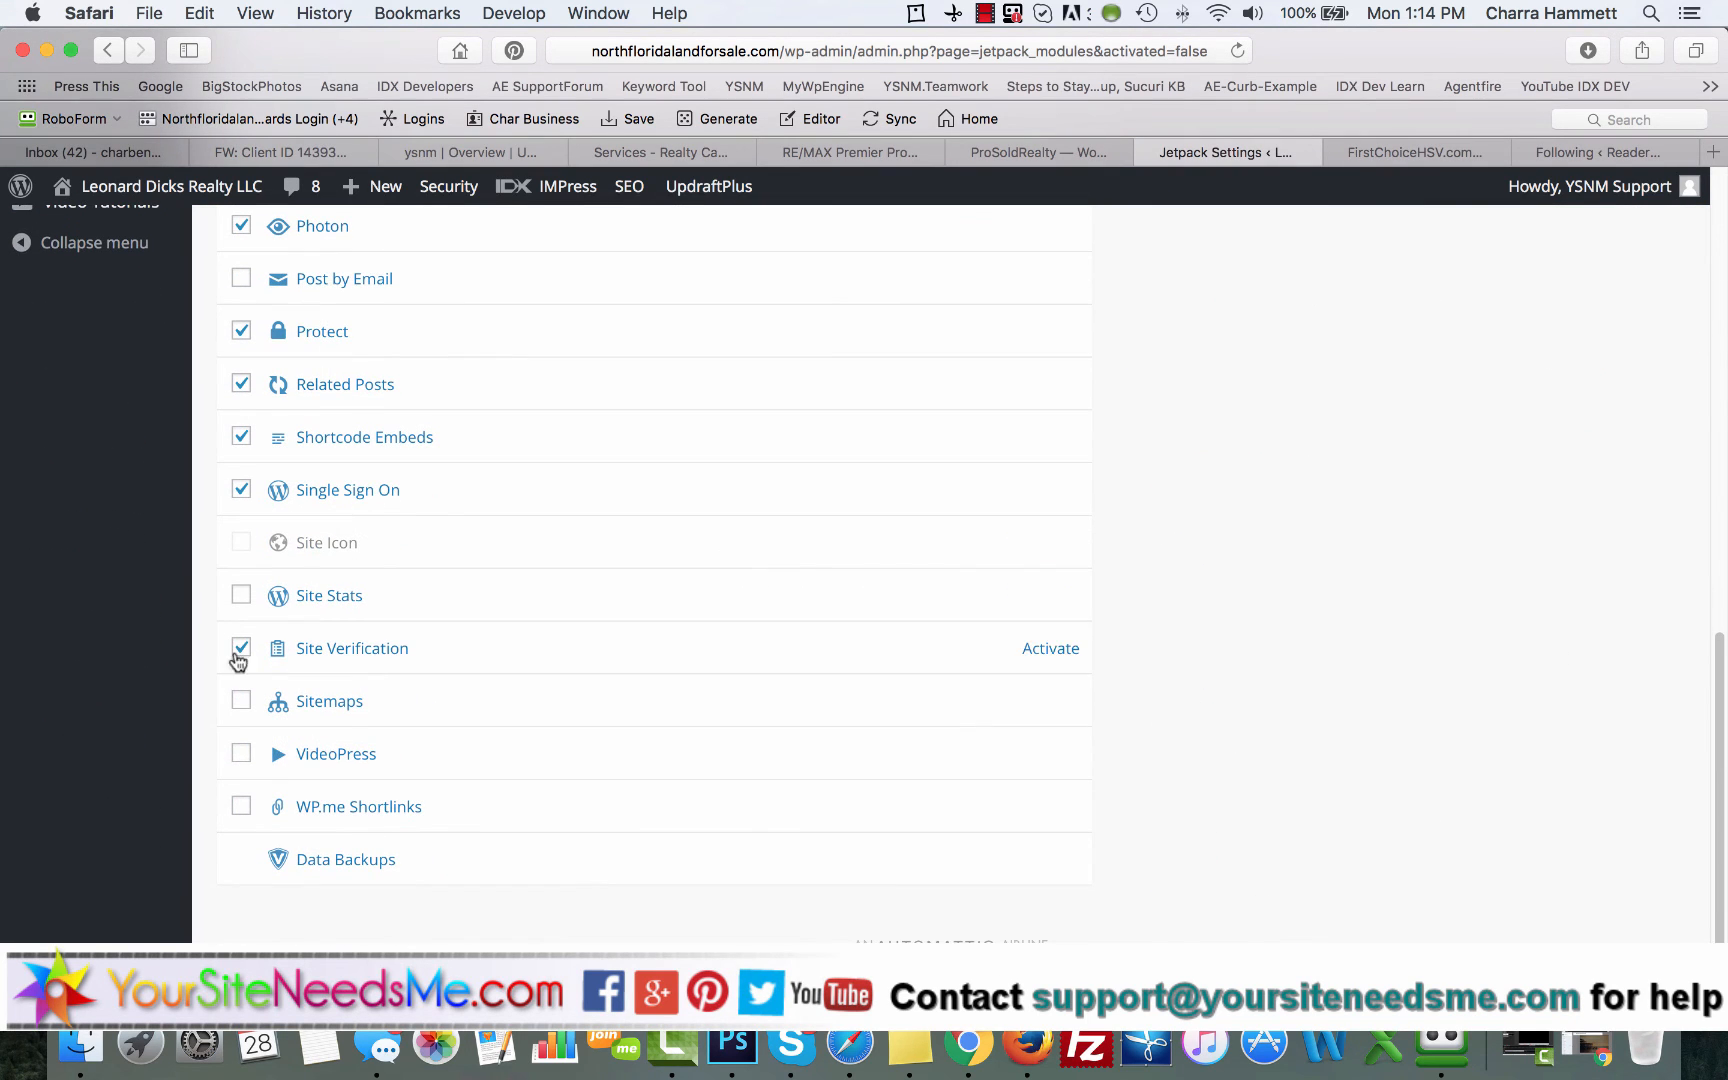
click(330, 753)
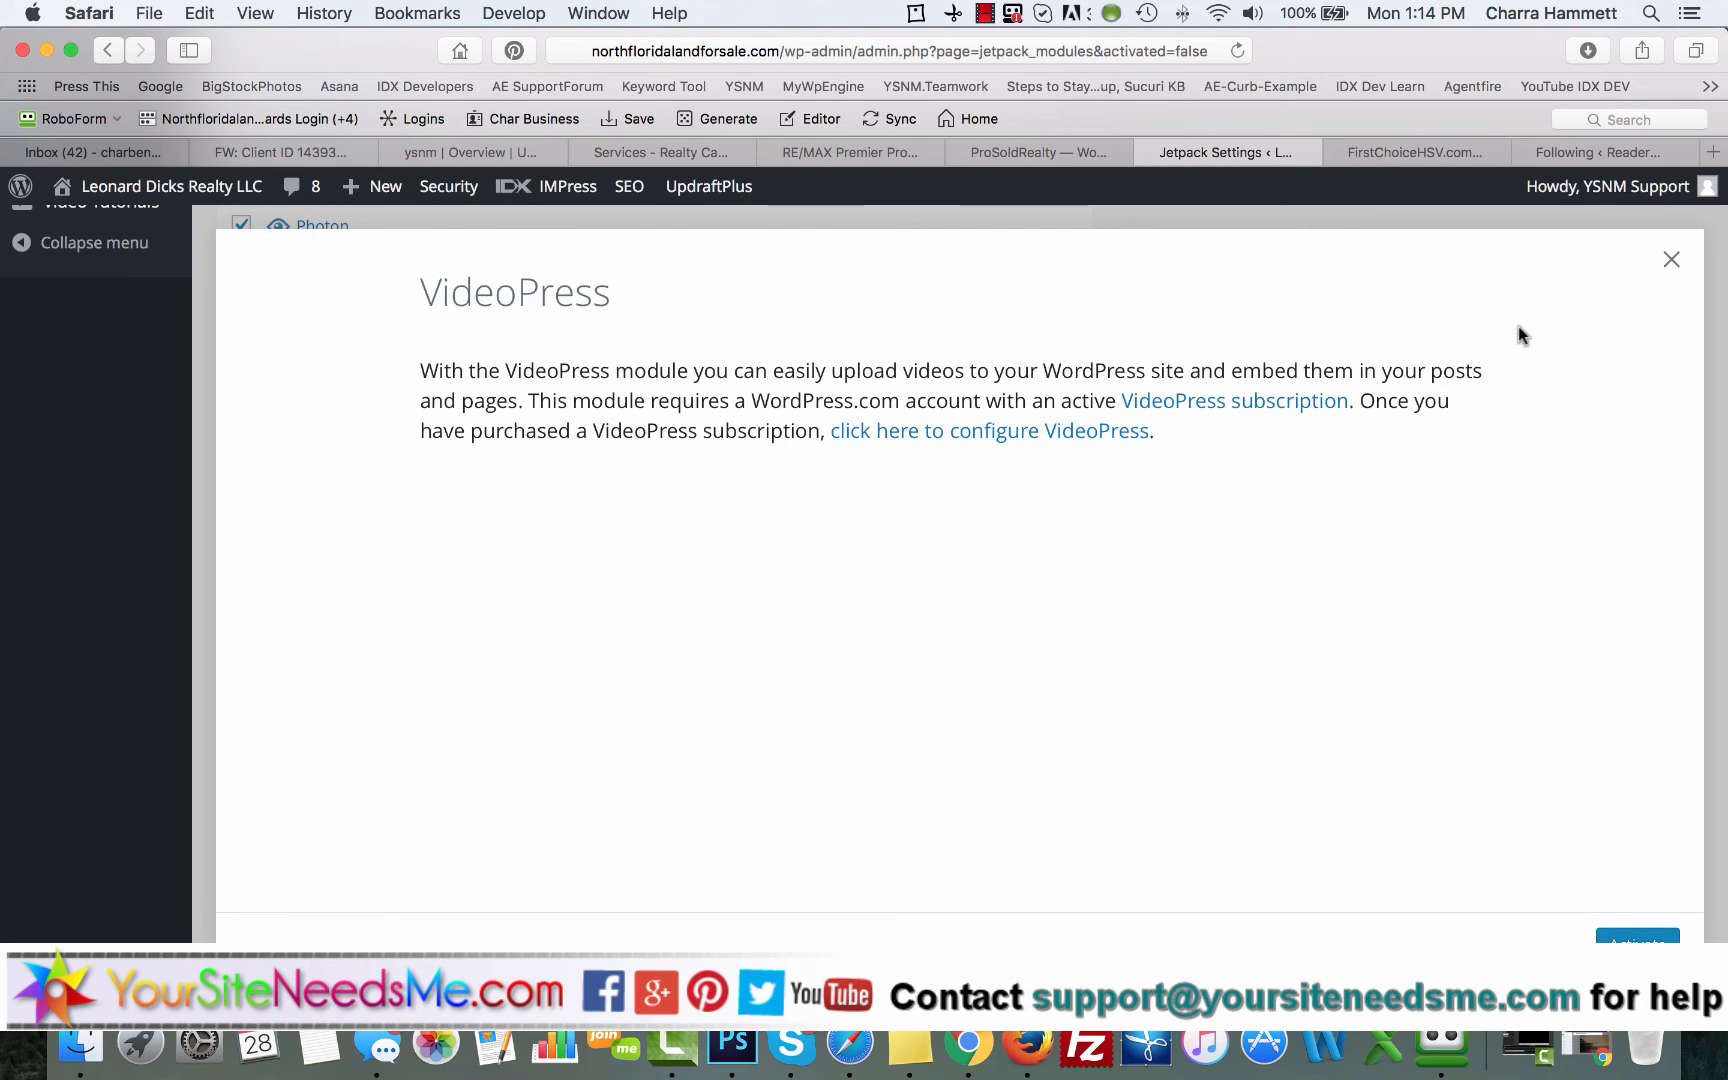
click(1670, 264)
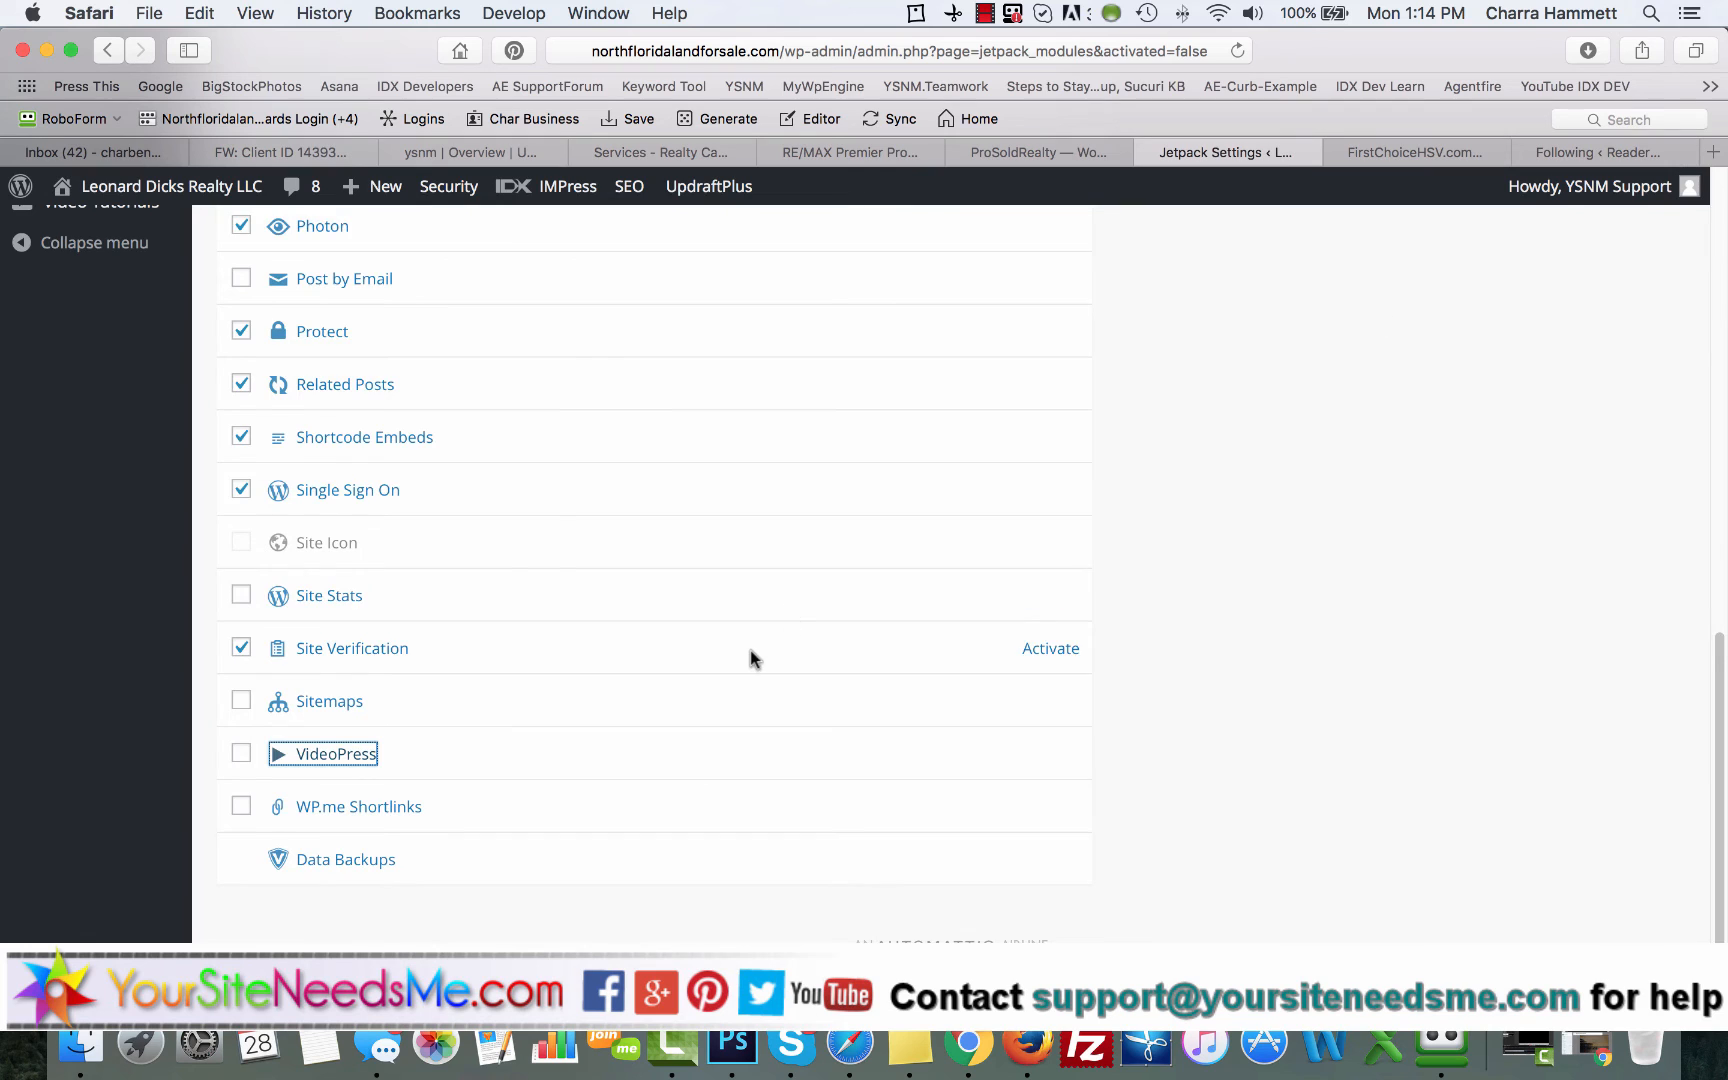
scroll(600, 680, down, 1)
click(373, 727)
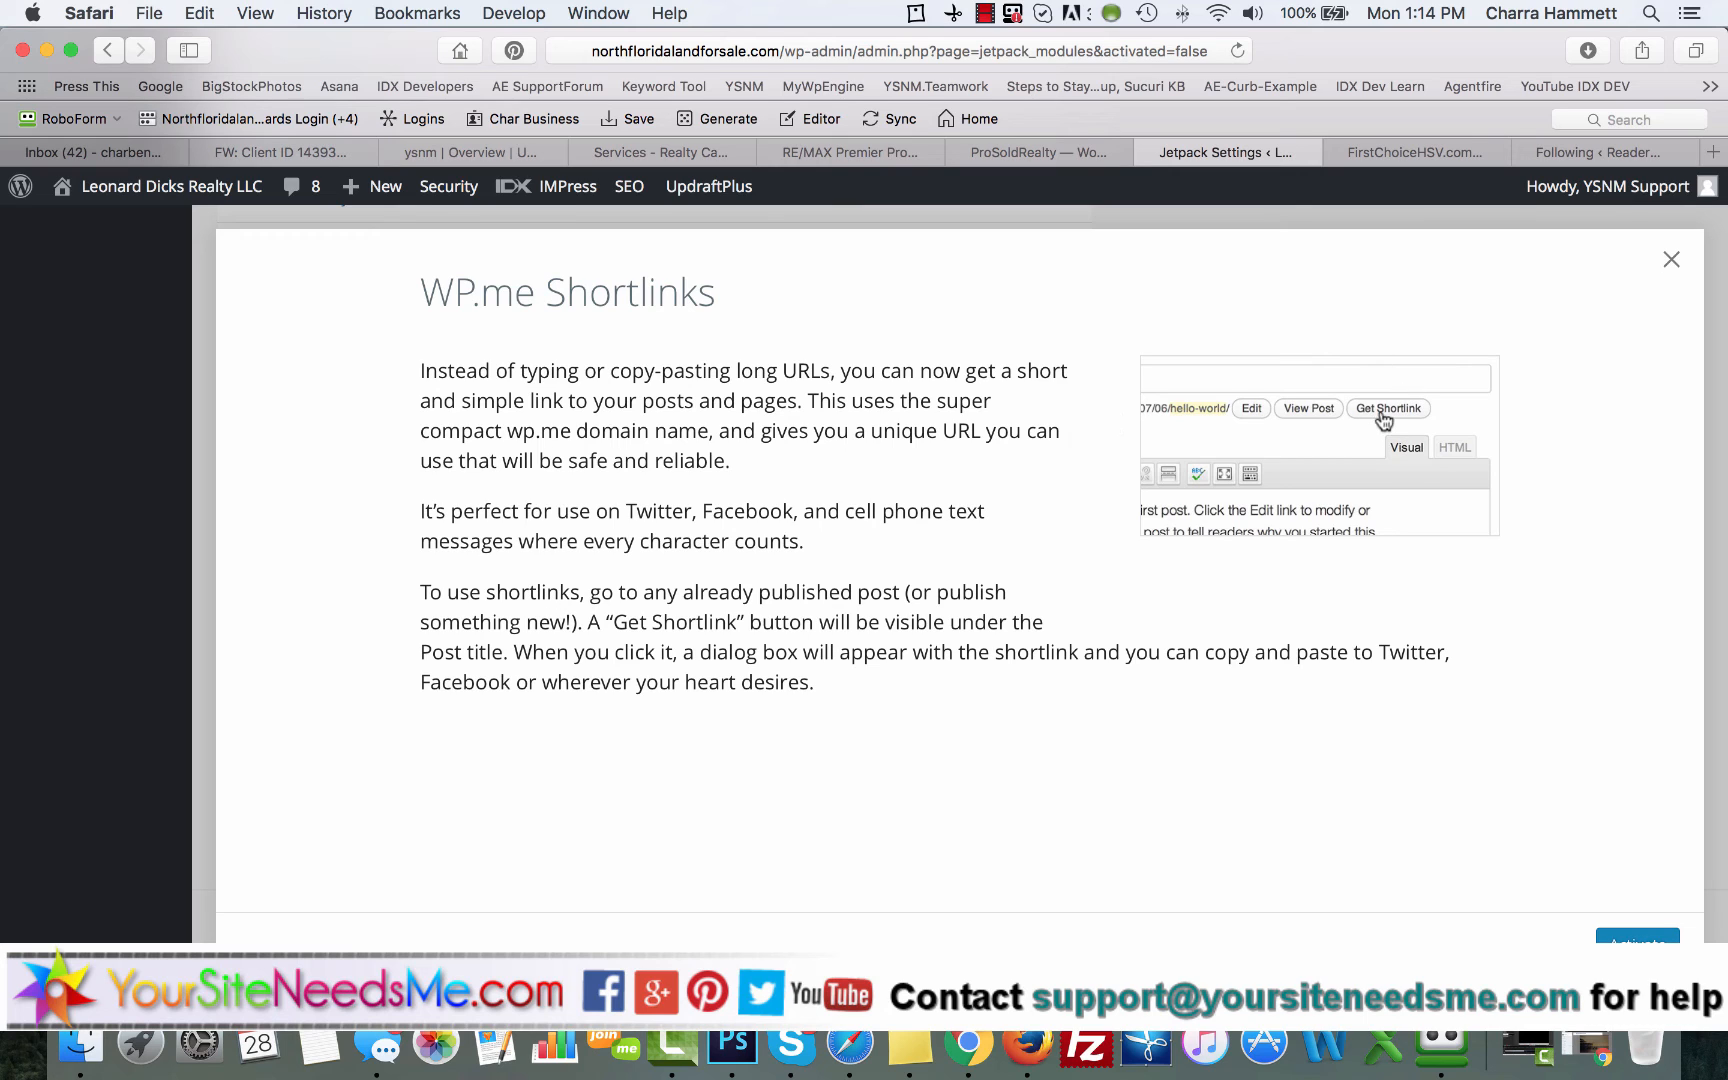
click(1669, 261)
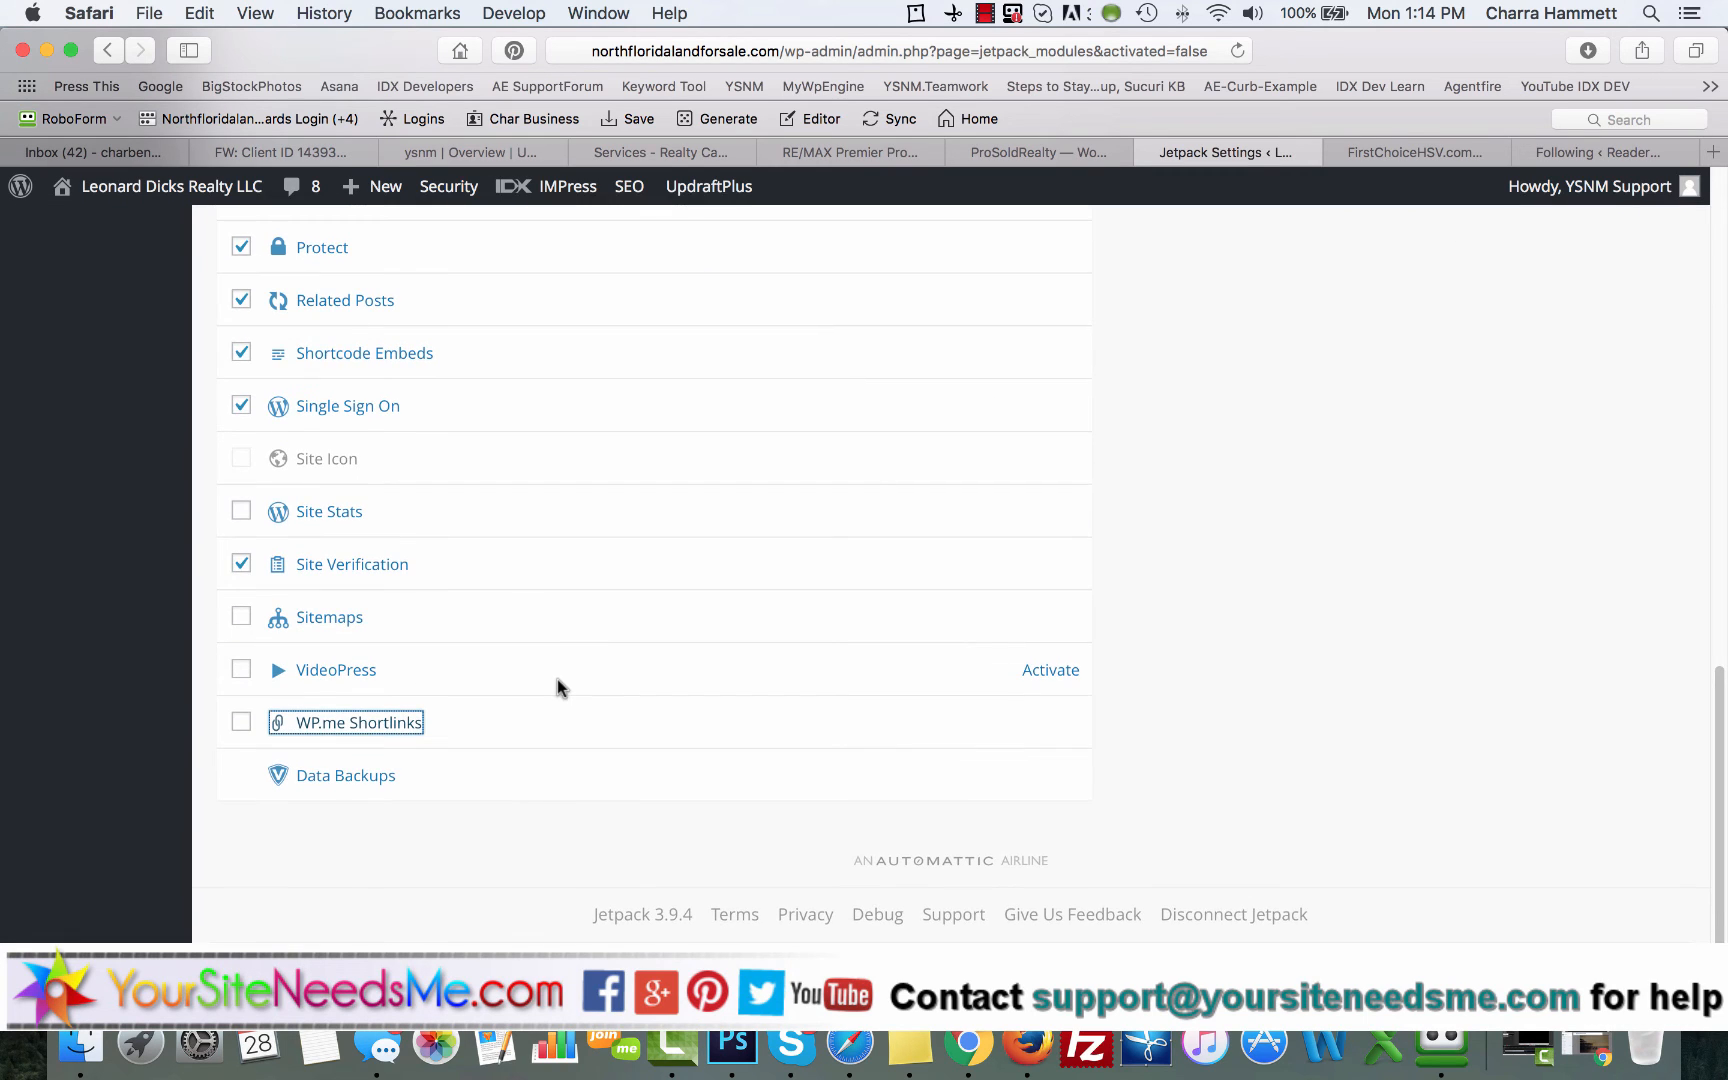
Step: Bulk-activate the selected inactive modules and review the resulting notices on the Jetpack overview page
scroll(558, 687, up, 10)
scroll(558, 687, up, 3)
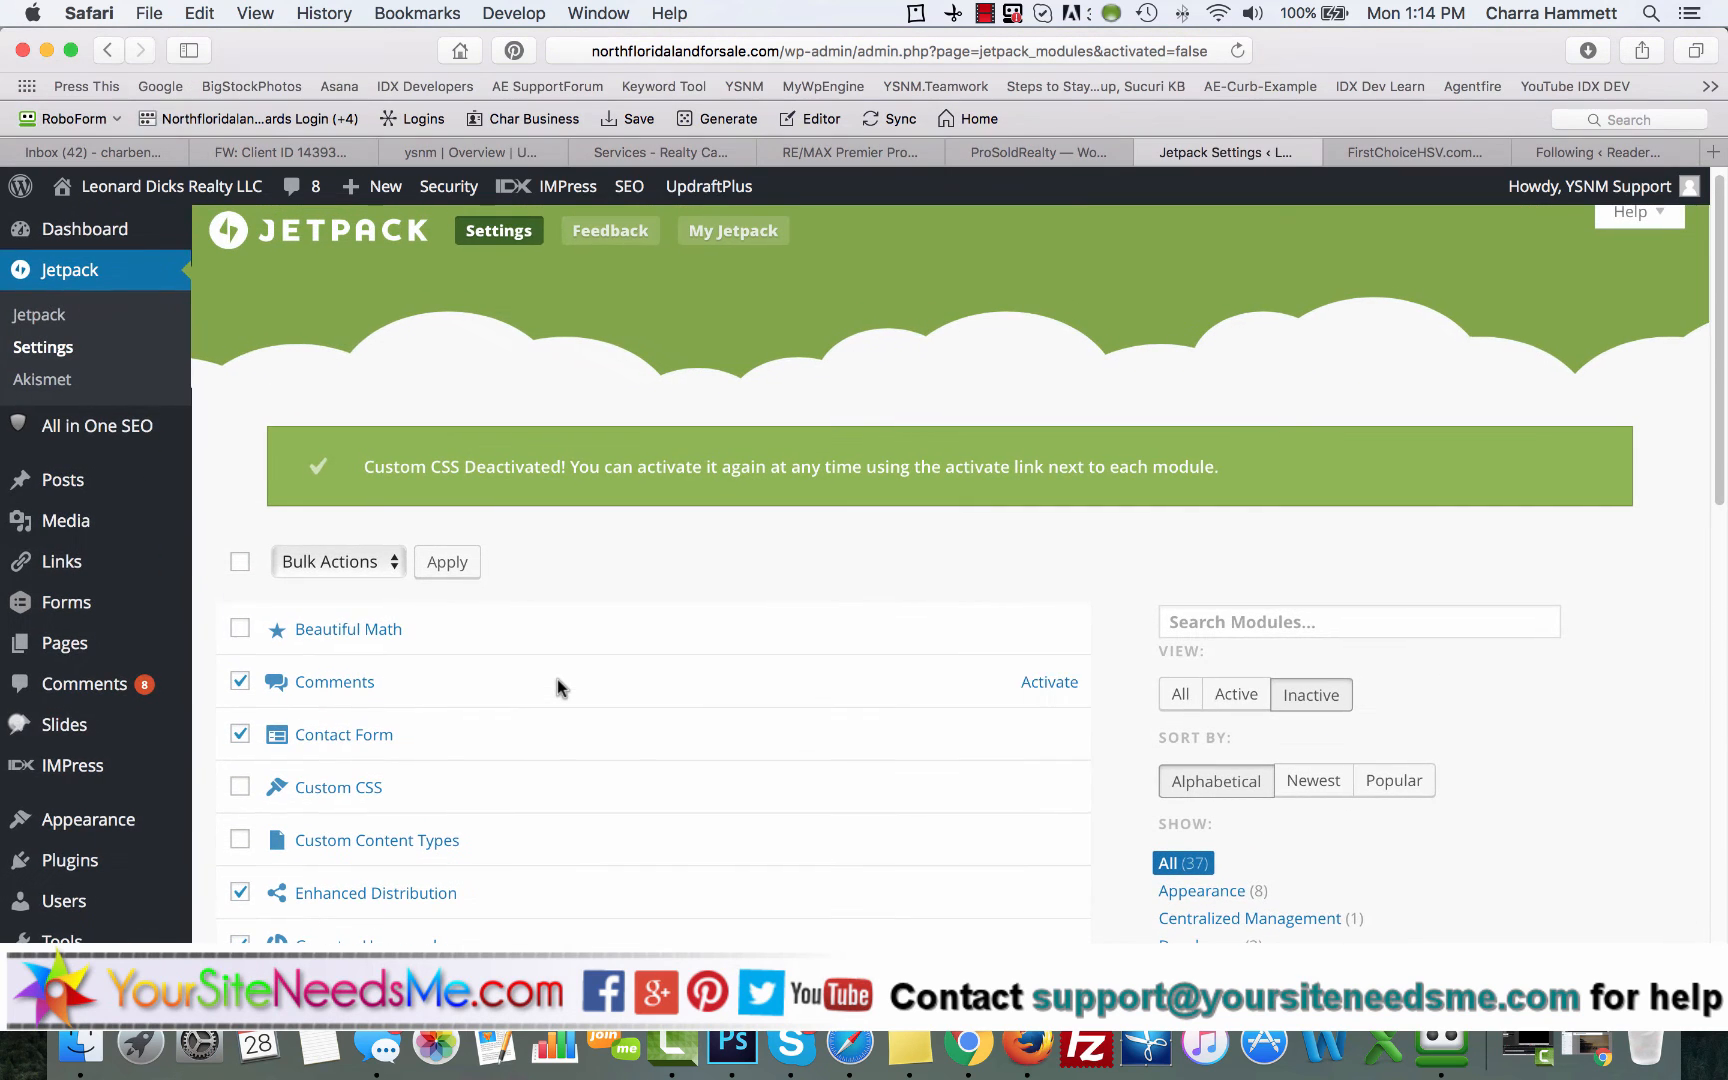
click(349, 567)
click(349, 600)
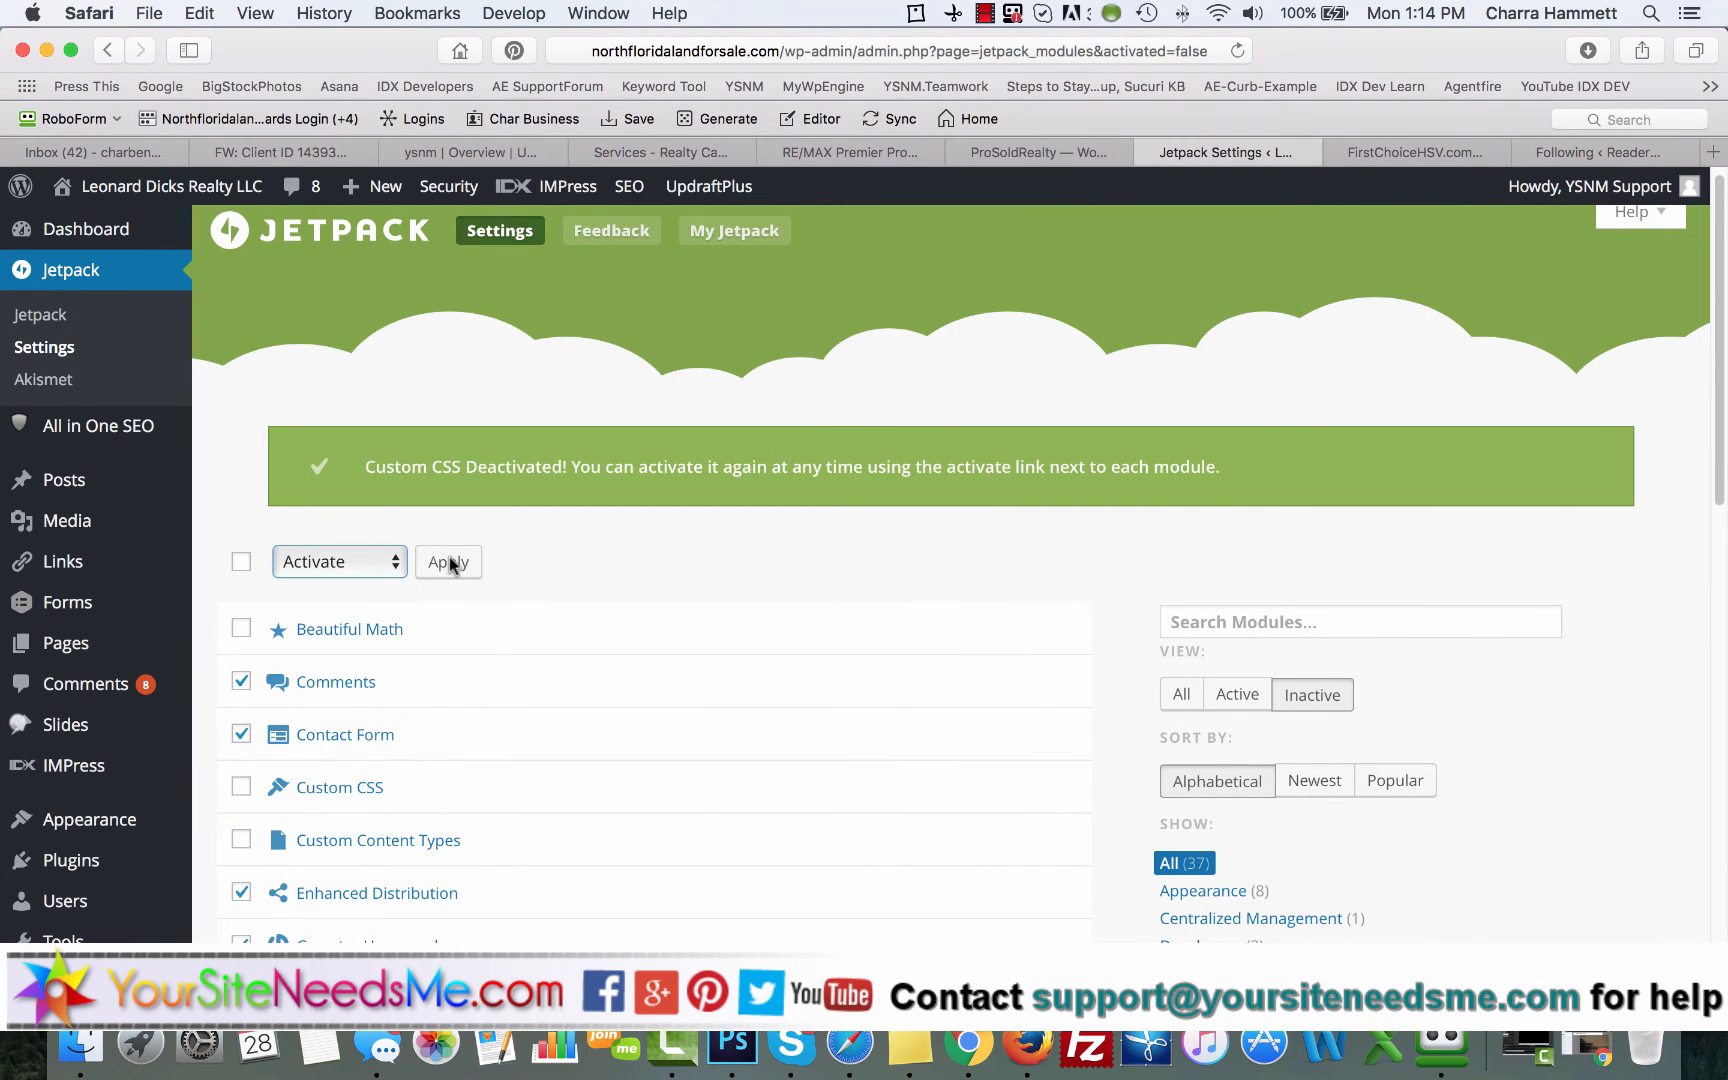
click(450, 558)
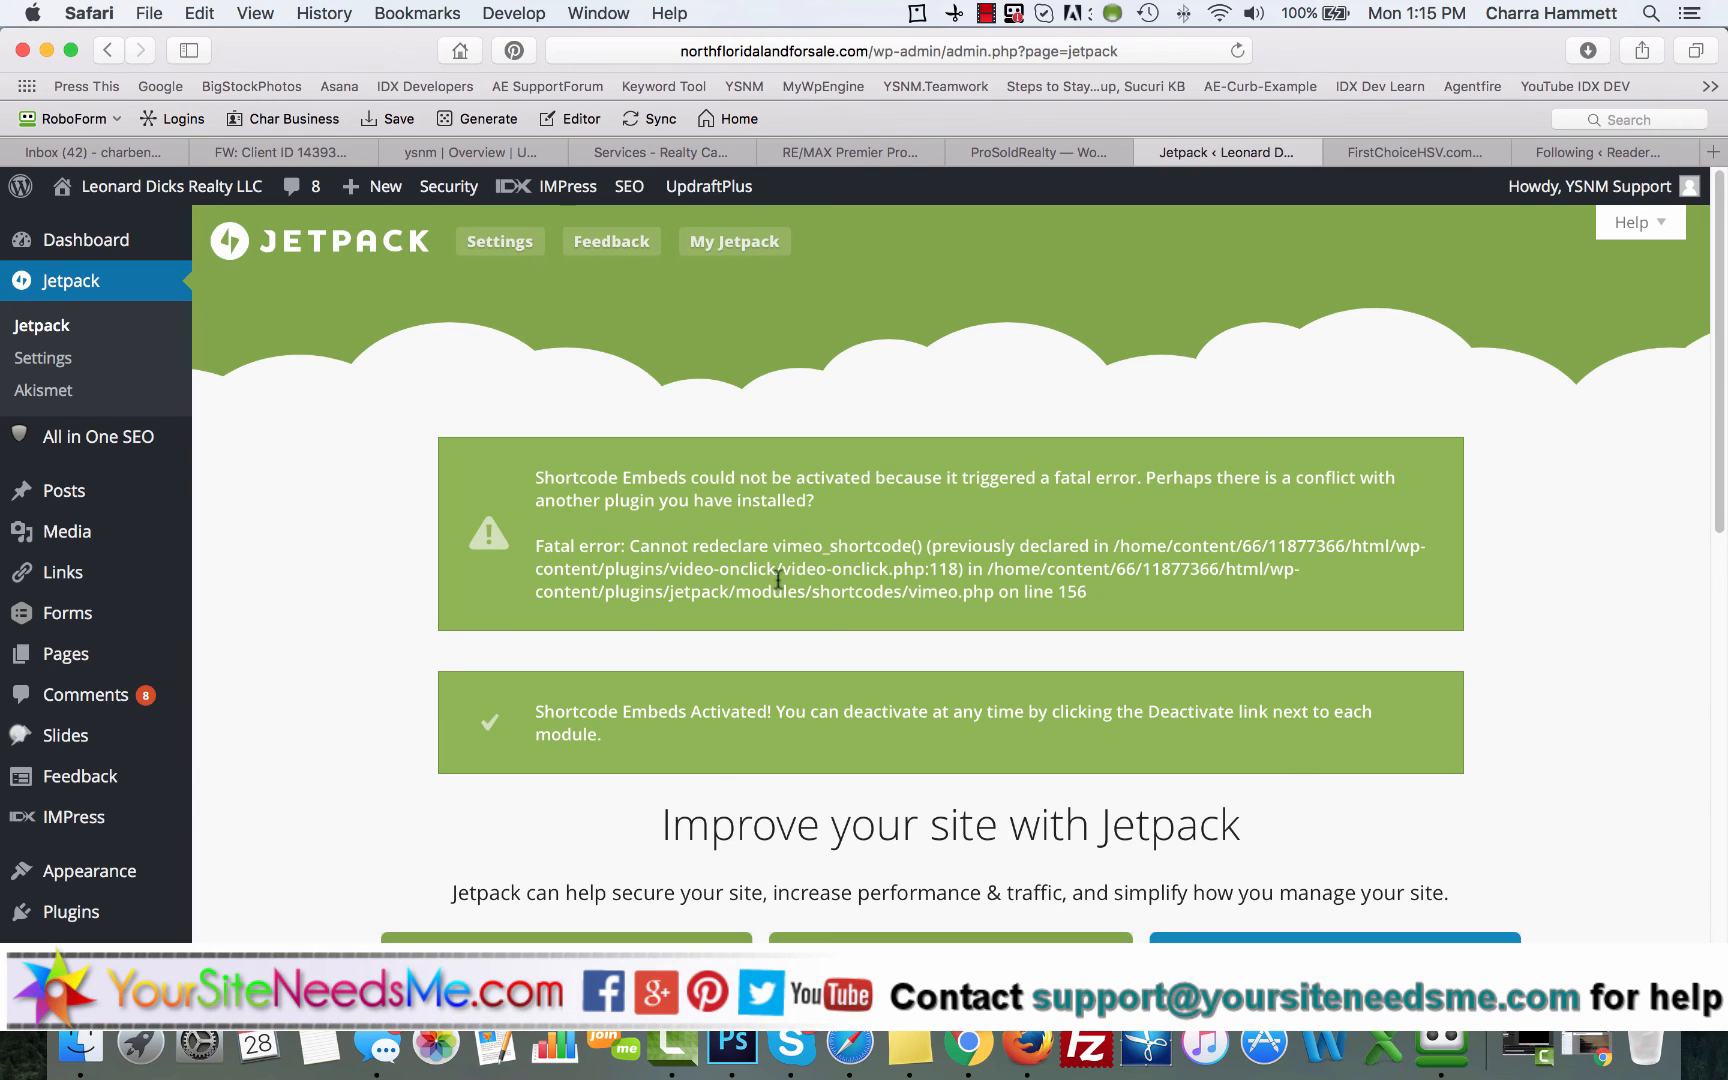
scroll(867, 571, down, 3)
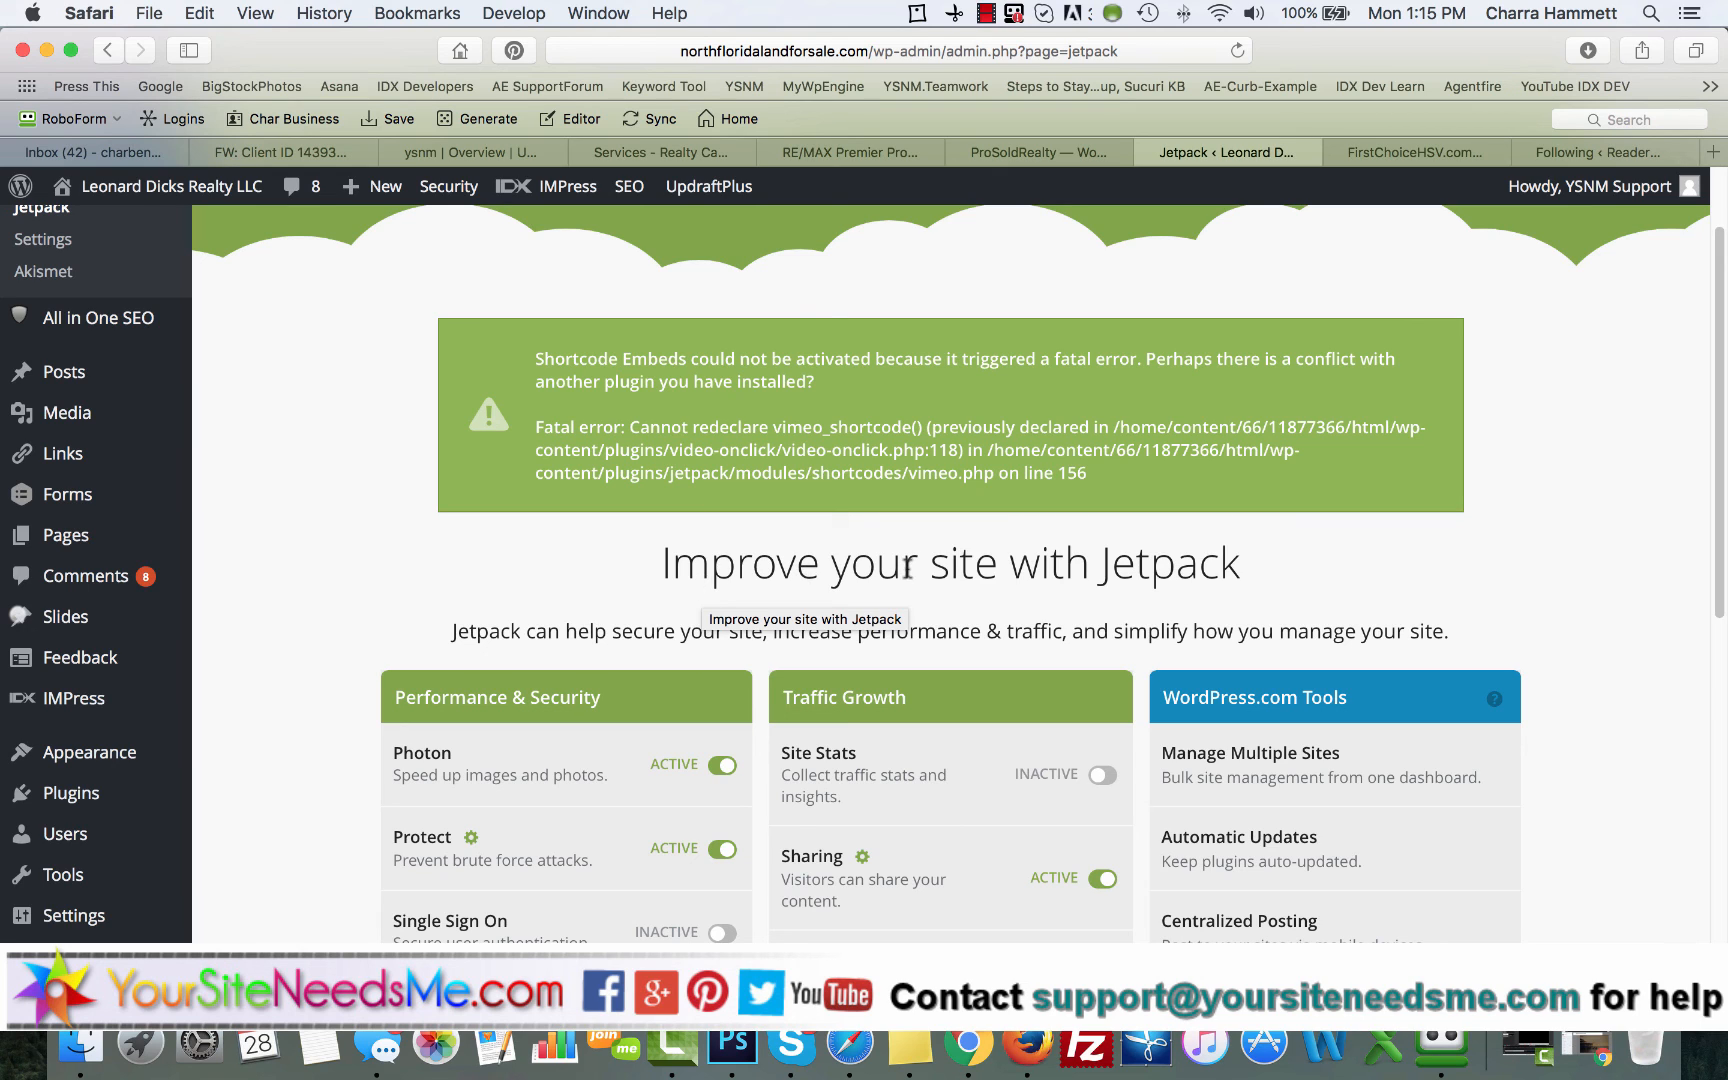
click(986, 14)
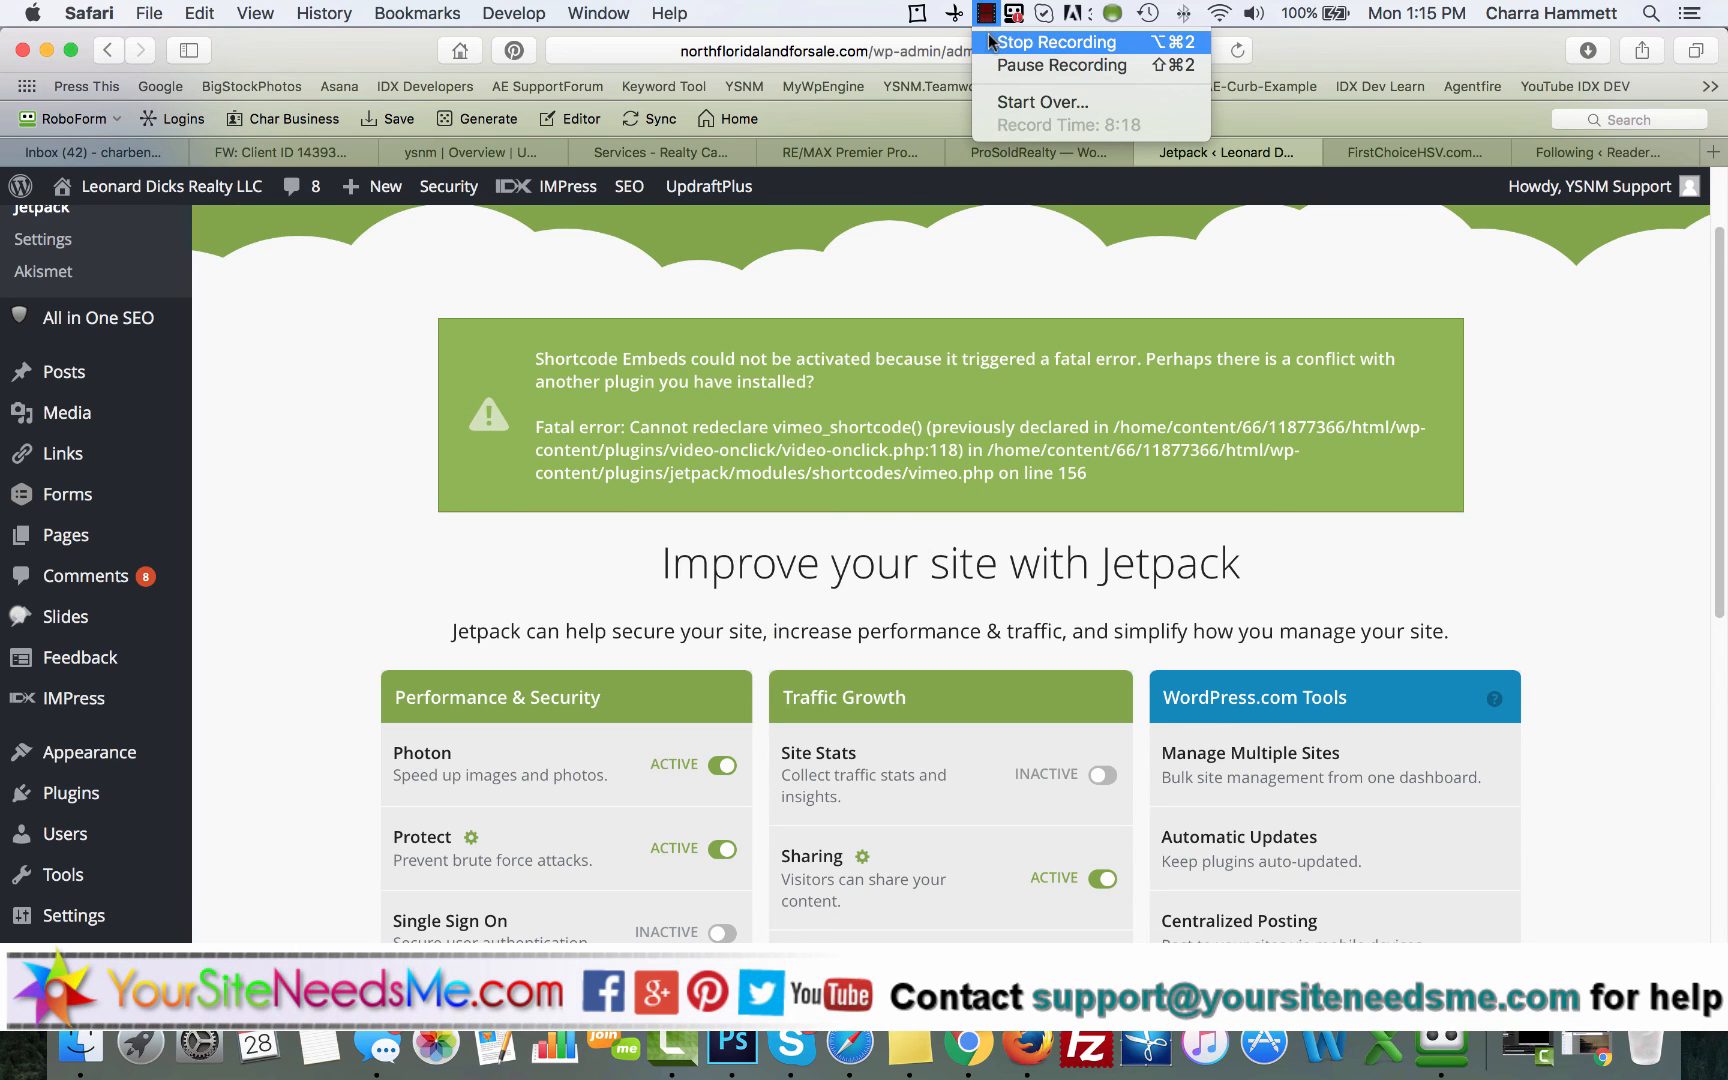
click(1000, 42)
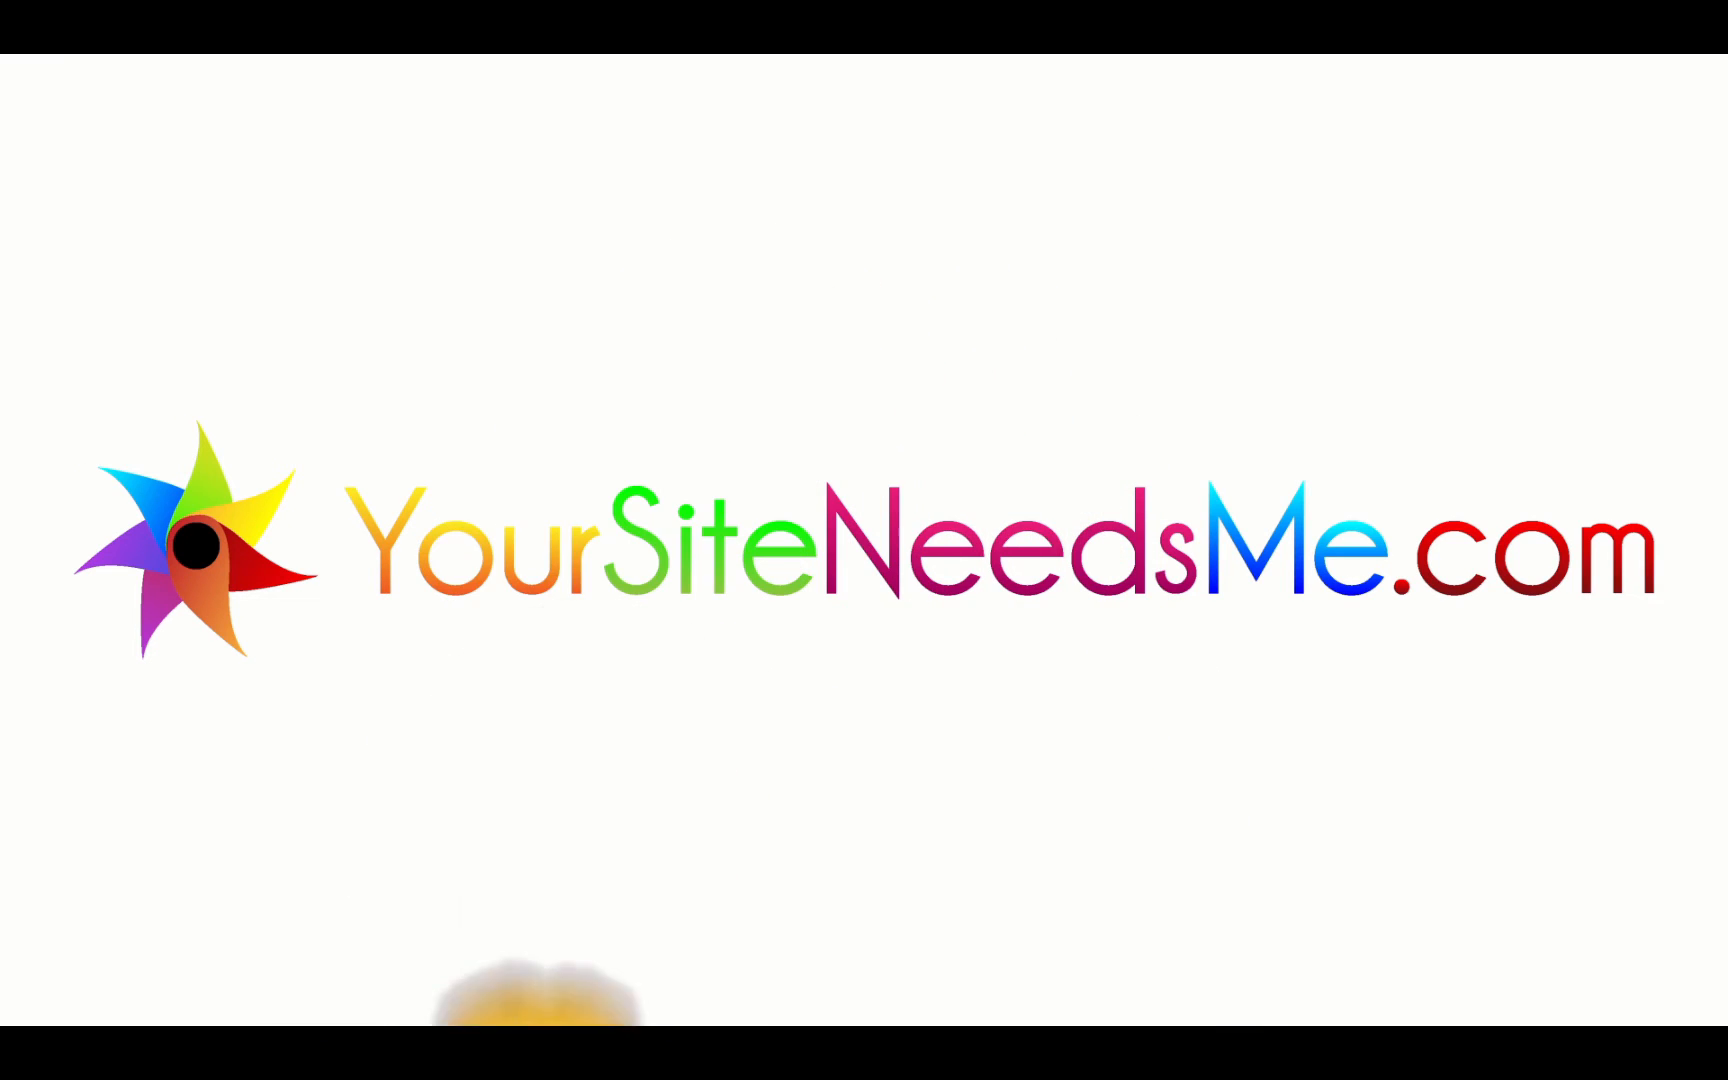